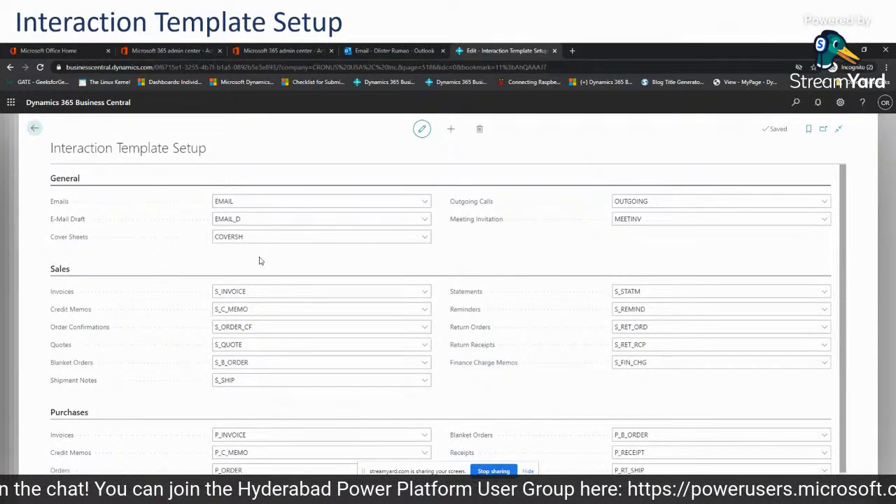
pyautogui.click(721, 279)
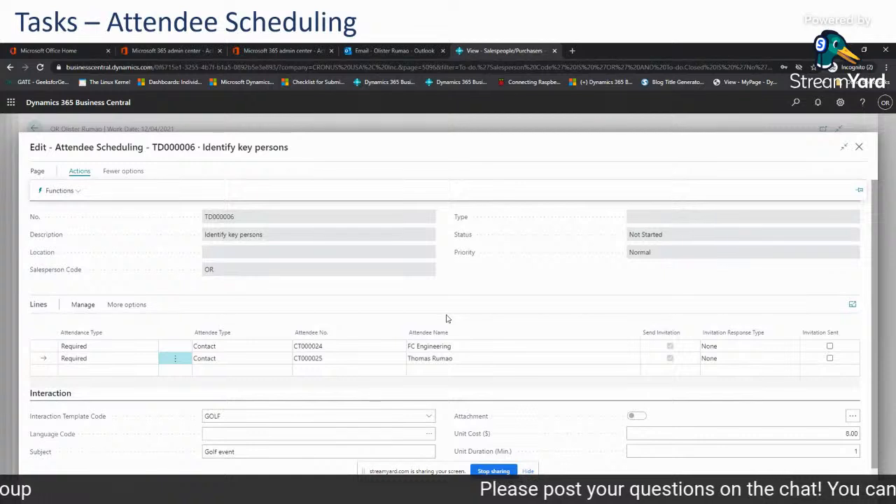
pyautogui.click(295, 332)
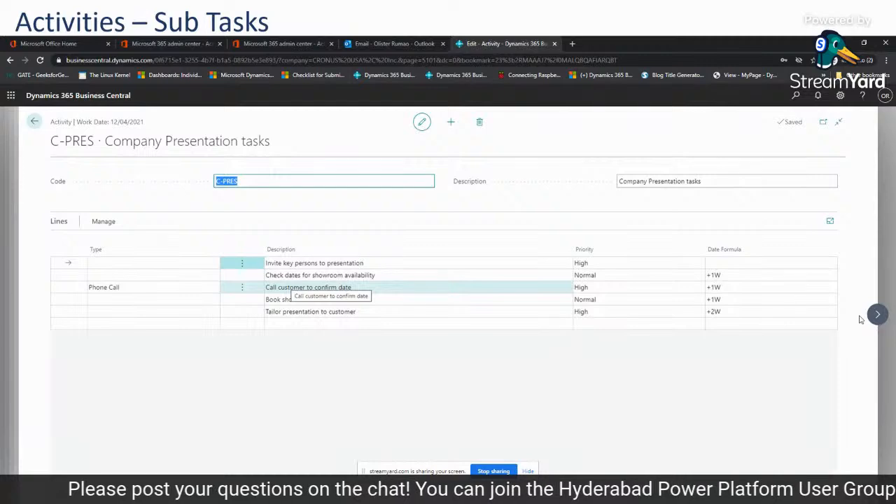
pyautogui.click(749, 280)
pyautogui.press('Left')
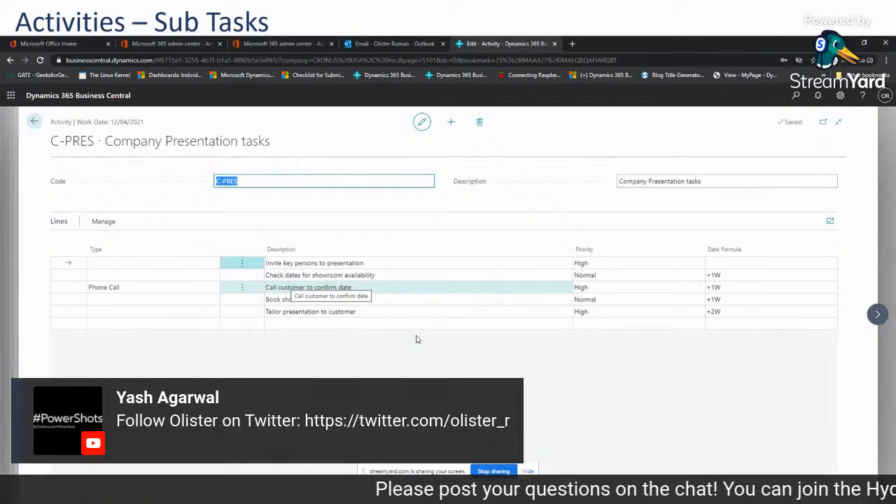
pyautogui.press('Right')
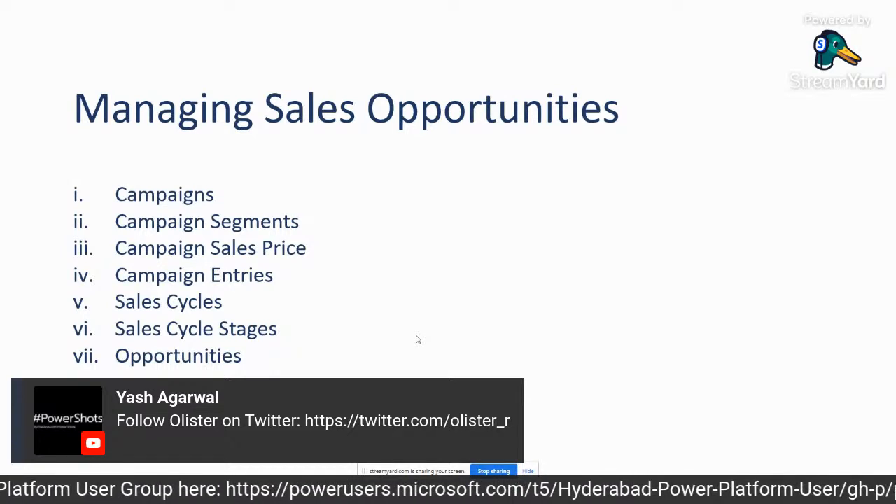
pyautogui.hotkey('alt', 'Tab')
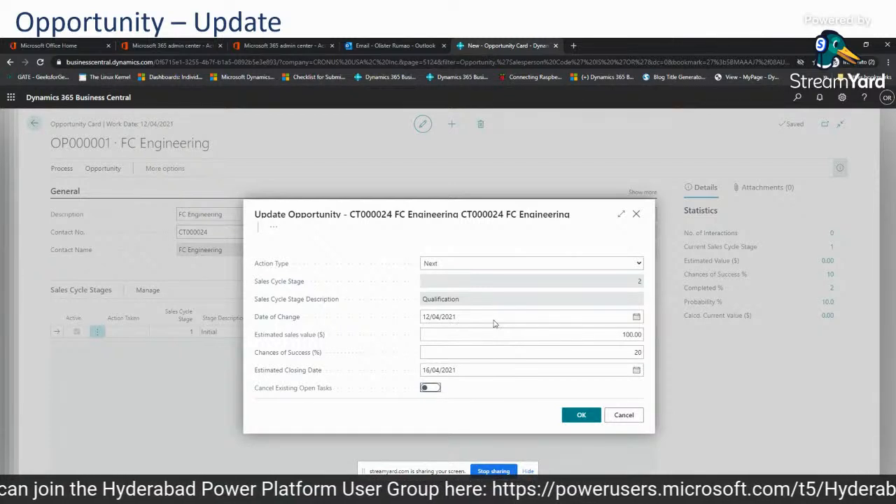
# Apply the FC Engineering opportunity update to the Qualification stage with estimated value 100.00, 20% chance of success and closing date 16/04/2021.
pyautogui.click(582, 415)
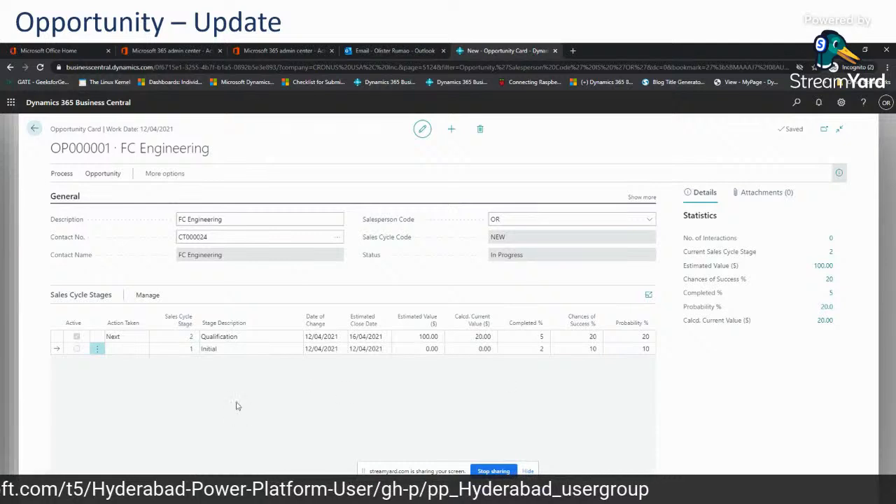
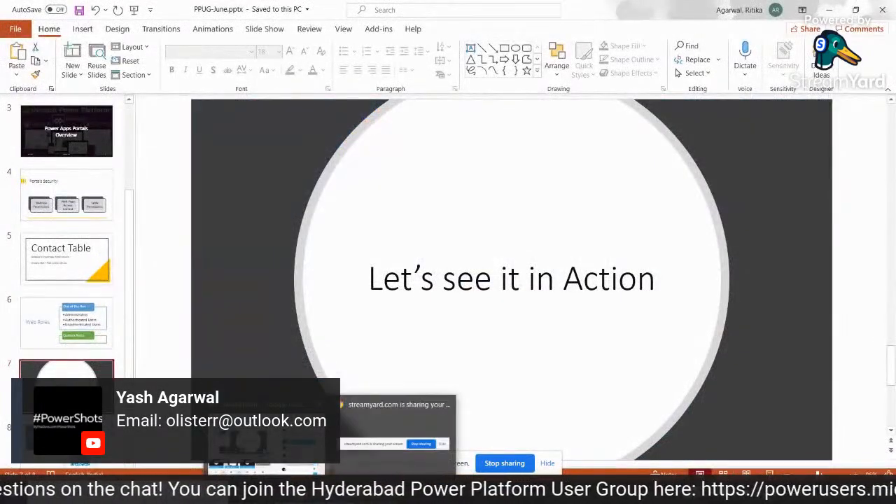
# Switch from PowerPoint to the browser window with Power Apps and close the Active Permits page.
pyautogui.click(284, 462)
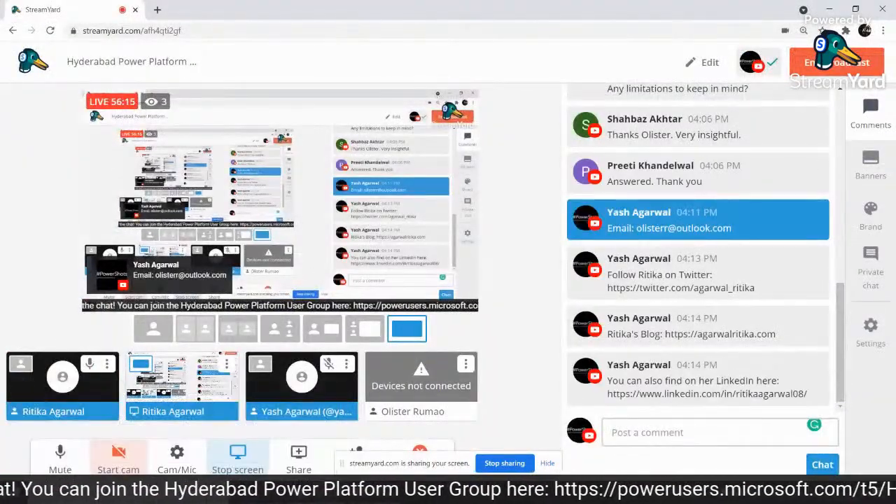
pyautogui.click(371, 420)
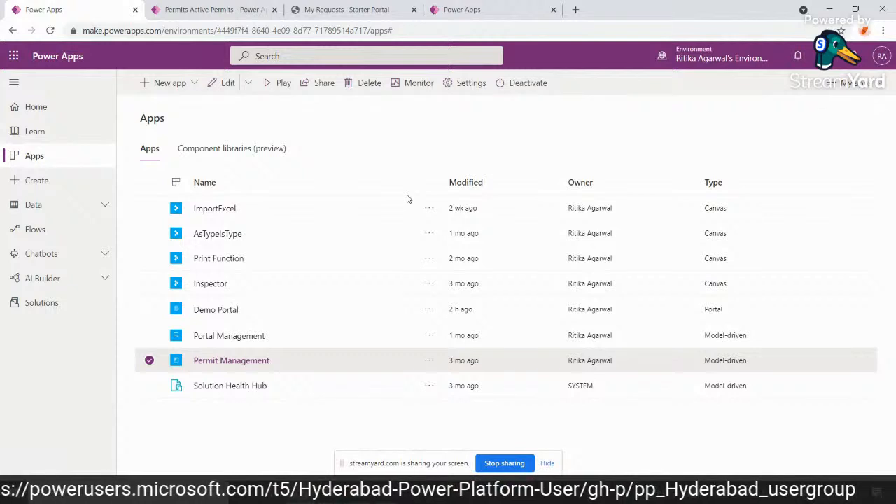
pyautogui.click(322, 7)
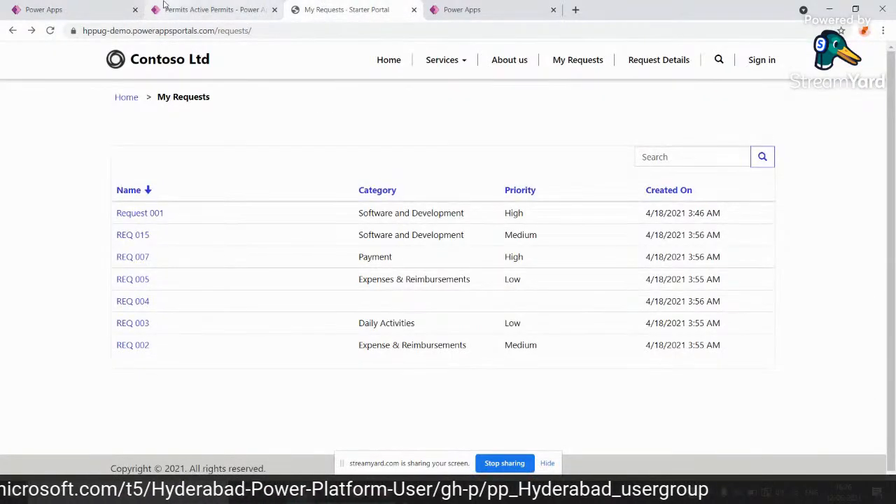
pyautogui.click(275, 9)
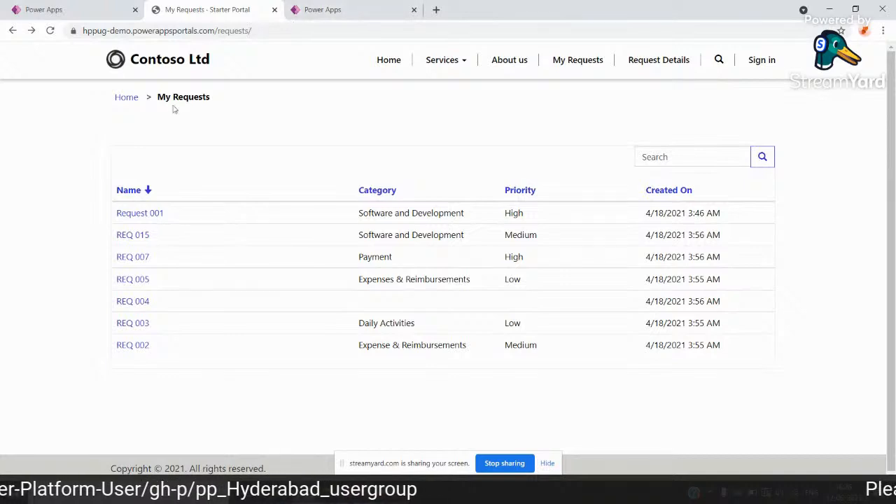
# Open the Contoso Ltd portal's Home page and highlight the hppug part of its web address.
pyautogui.click(397, 63)
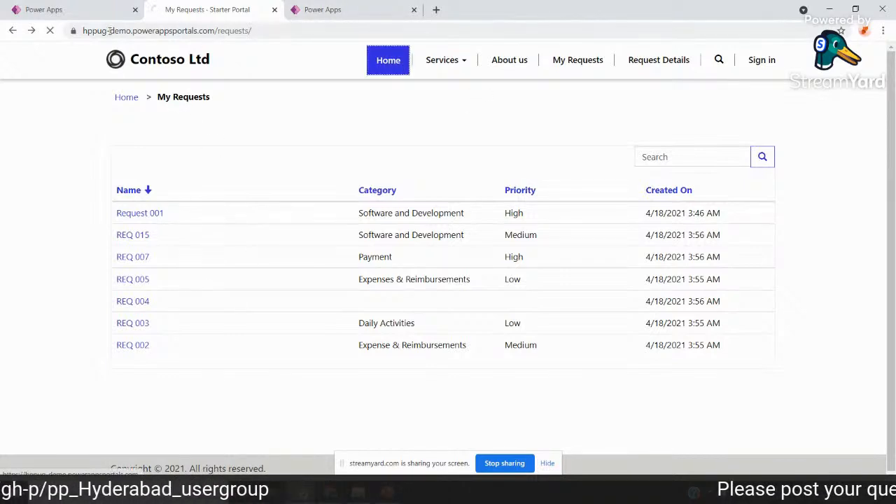
pyautogui.click(83, 31)
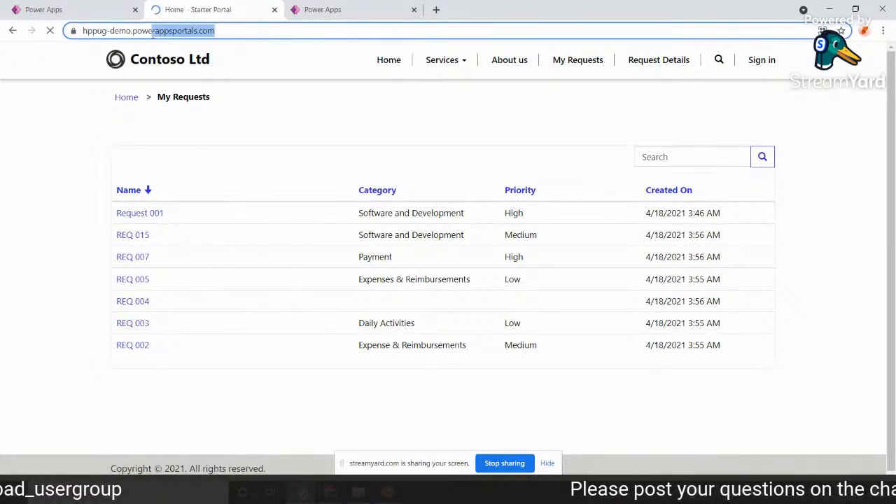
pyautogui.doubleClick(98, 32)
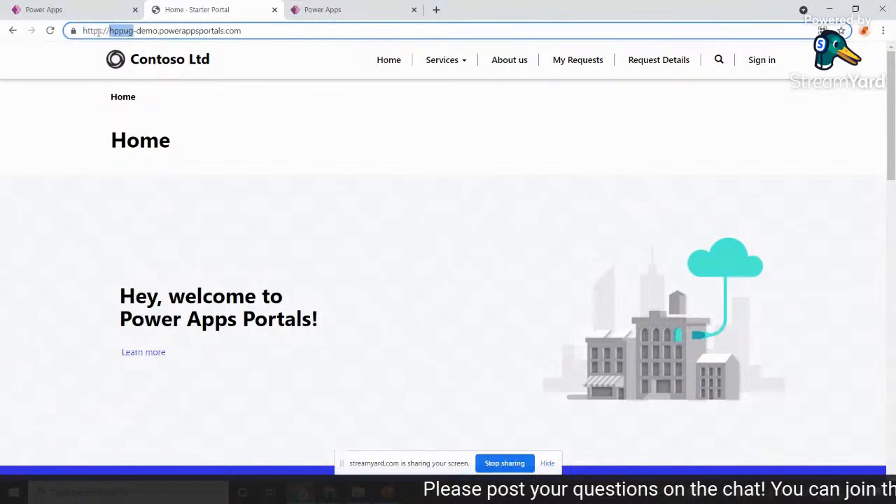
# Dismiss the feedback survey in the portal studio, look over the Home page and display the portal's pages and navigation.
pyautogui.click(319, 8)
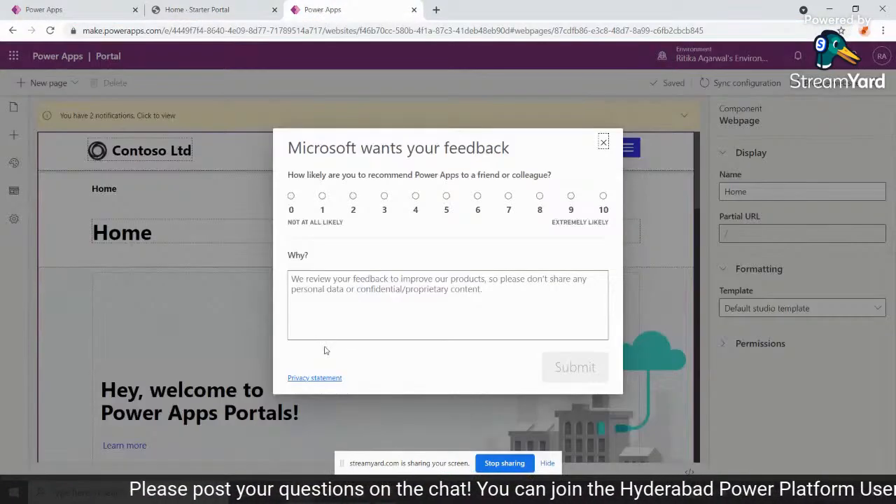
pyautogui.click(604, 140)
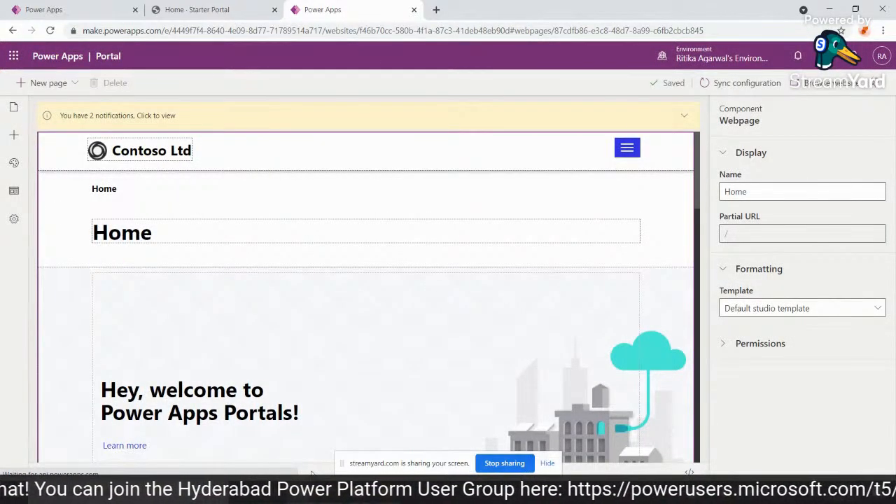
pyautogui.scroll(-2, 326, 392)
pyautogui.scroll(-2, 317, 273)
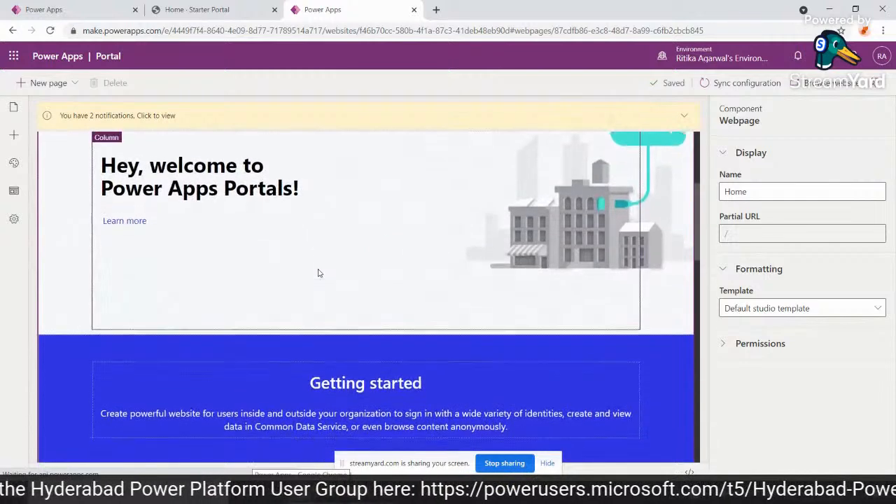
pyautogui.scroll(4, 317, 272)
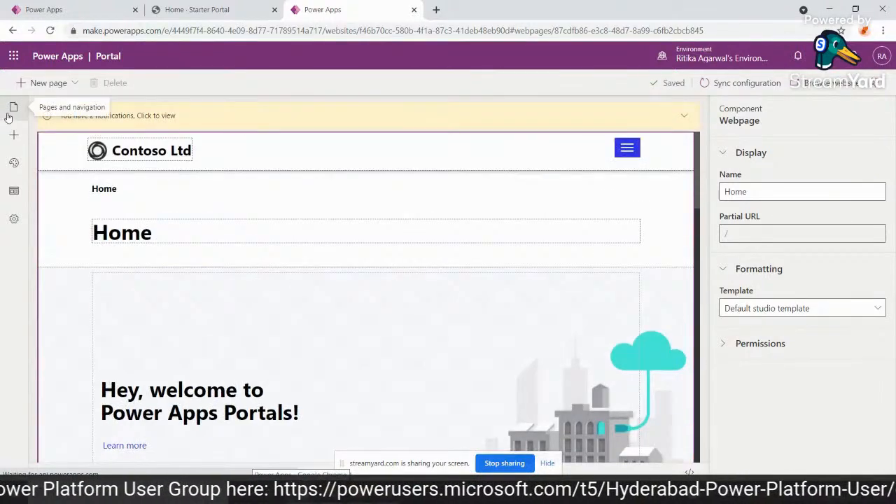
pyautogui.click(9, 115)
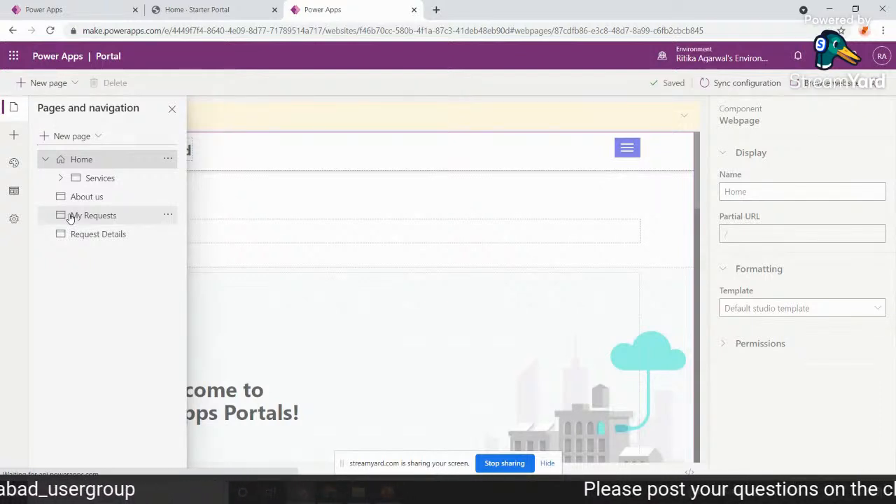
# Open the Portal Management app from the Power Apps apps list and compare it with the portal studio.
pyautogui.click(75, 7)
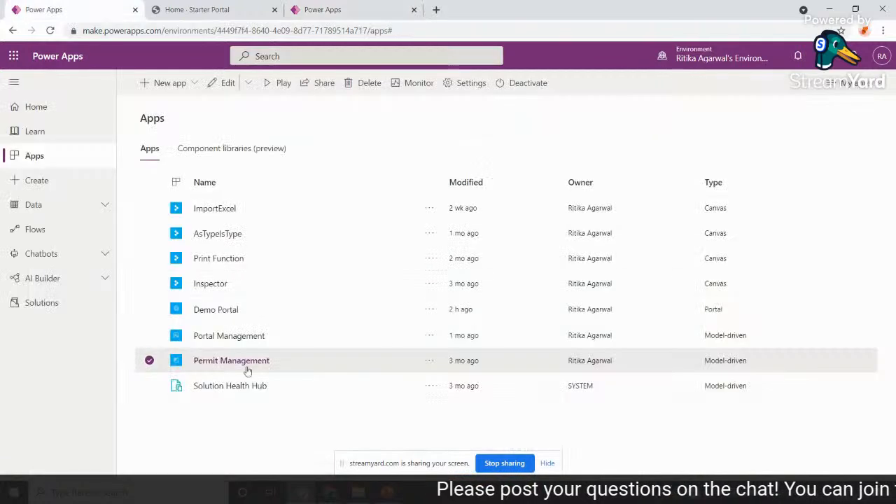
pyautogui.click(217, 337)
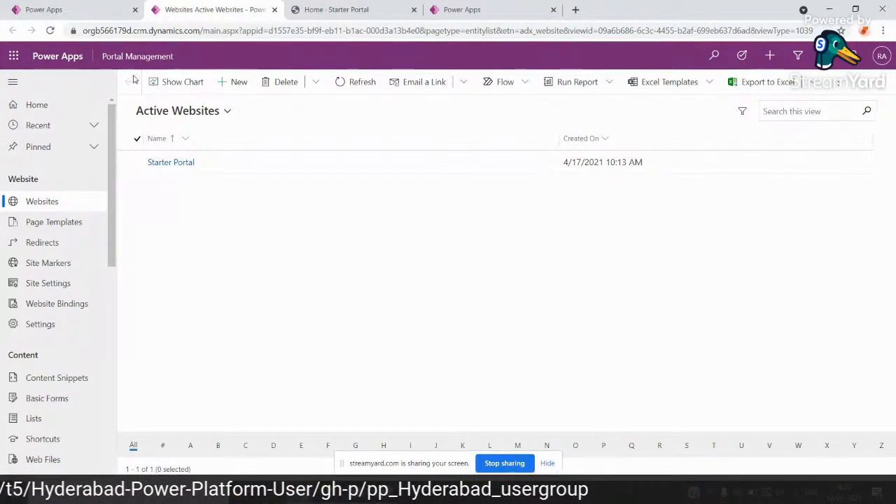
pyautogui.click(462, 8)
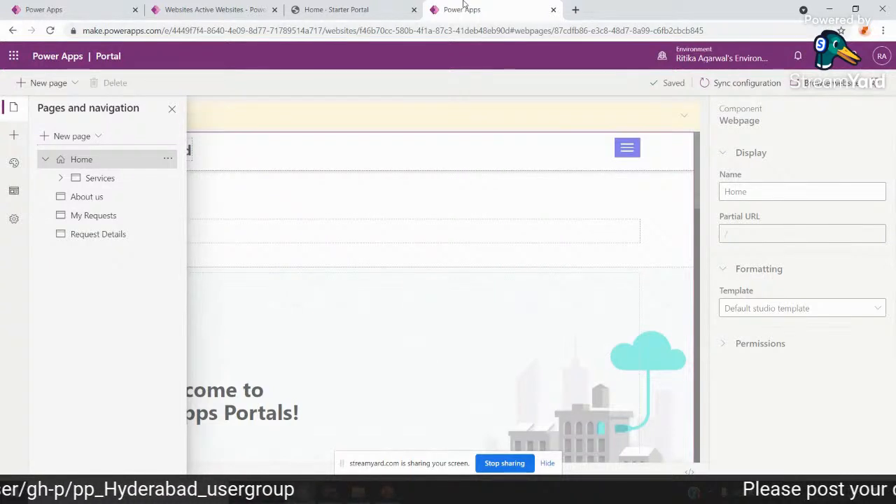
pyautogui.click(184, 7)
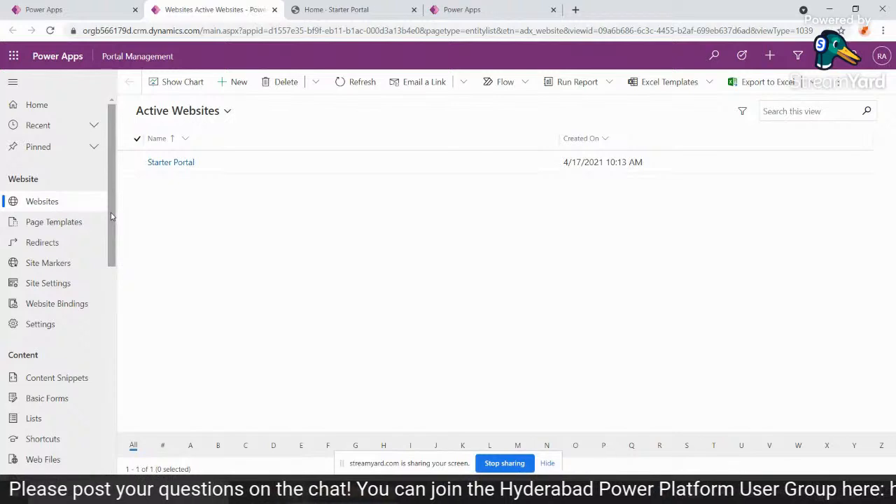
# Open the Contacts table under Security in Portal Management and switch it to the All Contacts view.
pyautogui.moveTo(111, 217); pyautogui.dragTo(190, 216)
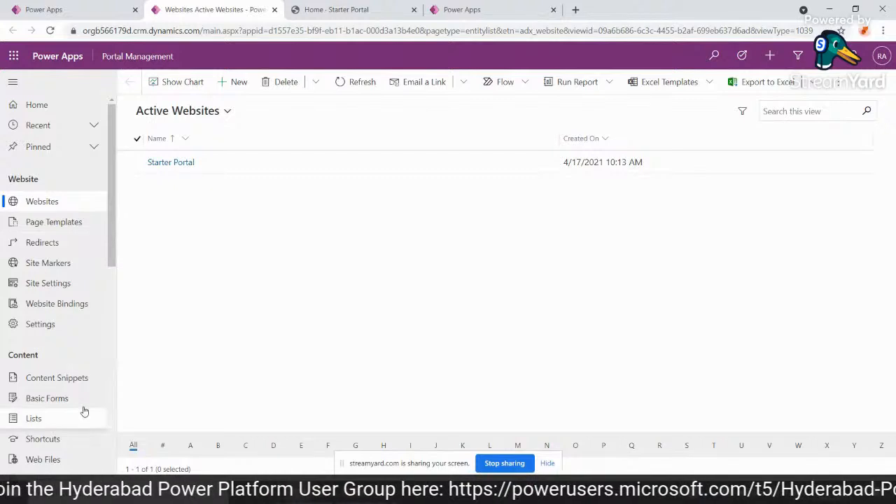
pyautogui.scroll(-2, 84, 411)
pyautogui.click(42, 472)
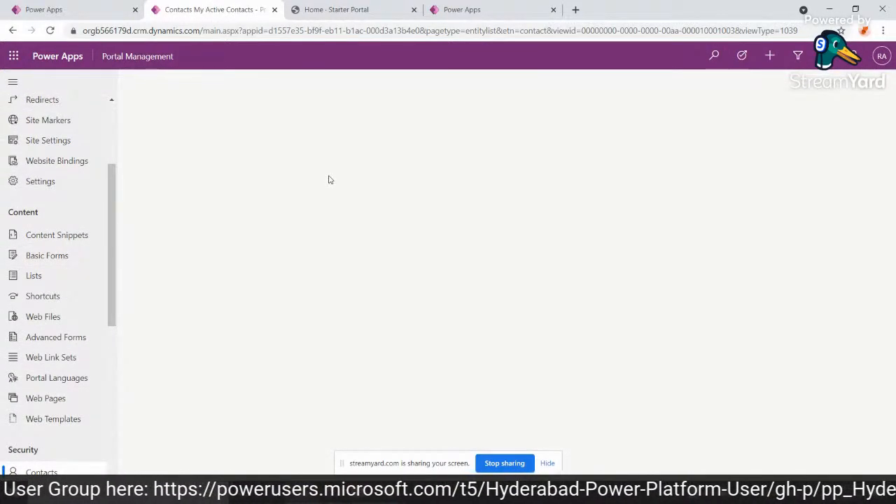
pyautogui.scroll(-2, 88, 226)
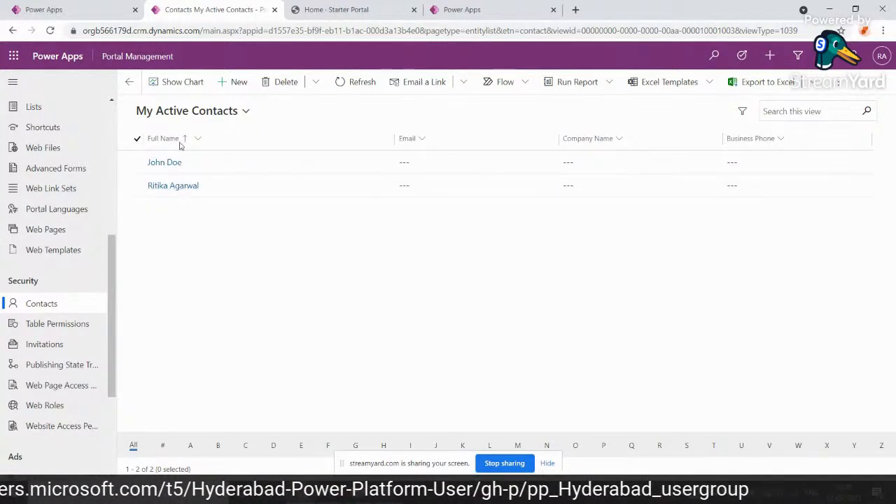
pyautogui.click(170, 116)
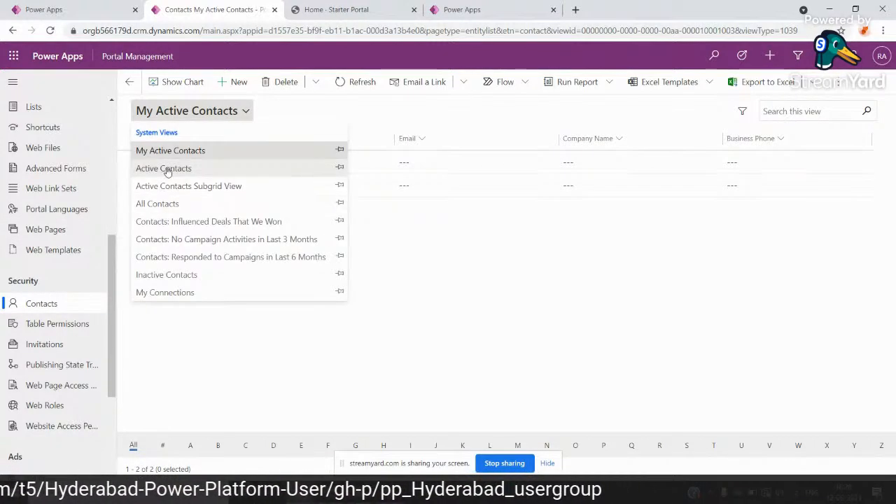
pyautogui.click(160, 208)
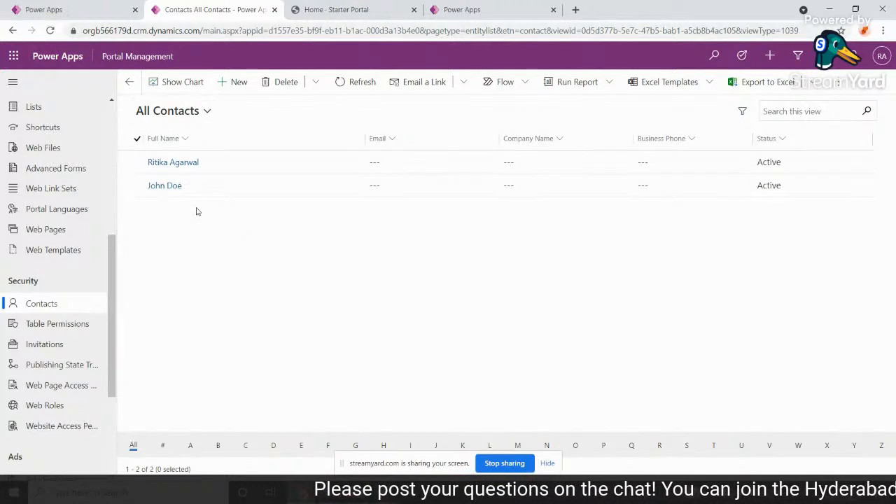
# Open the registration form for a new local account on the Contoso Ltd portal.
pyautogui.click(341, 9)
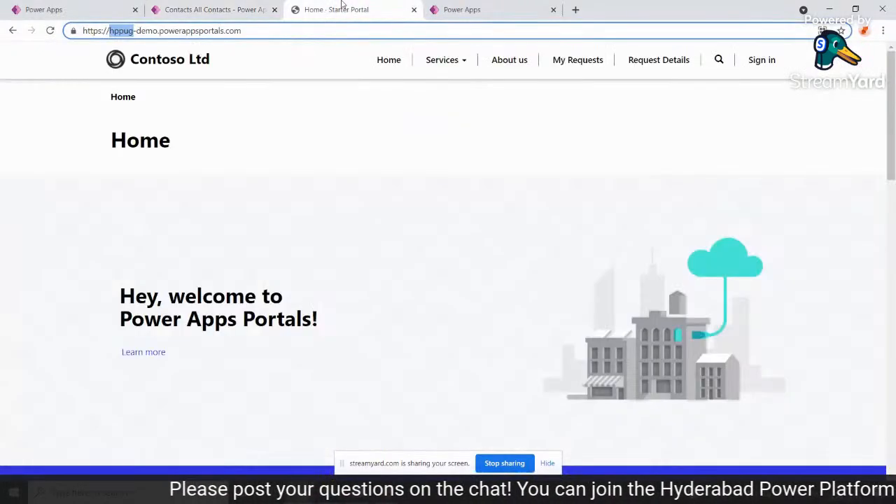
pyautogui.click(770, 60)
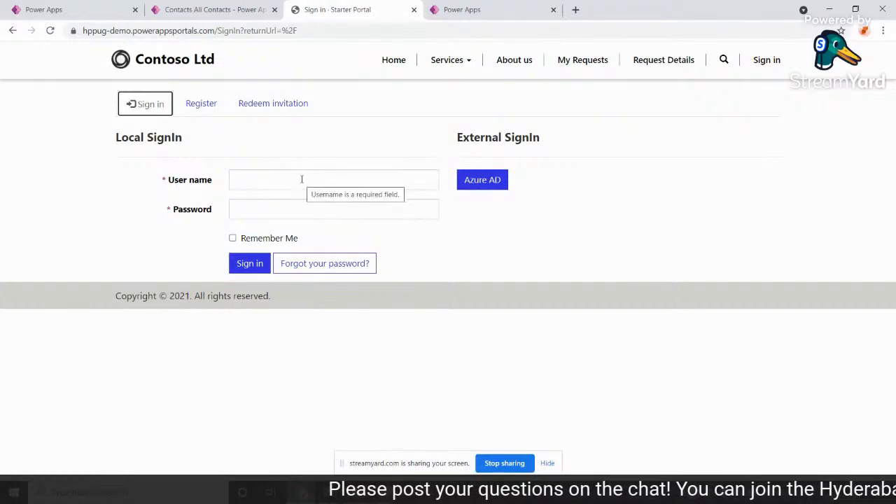
pyautogui.click(195, 106)
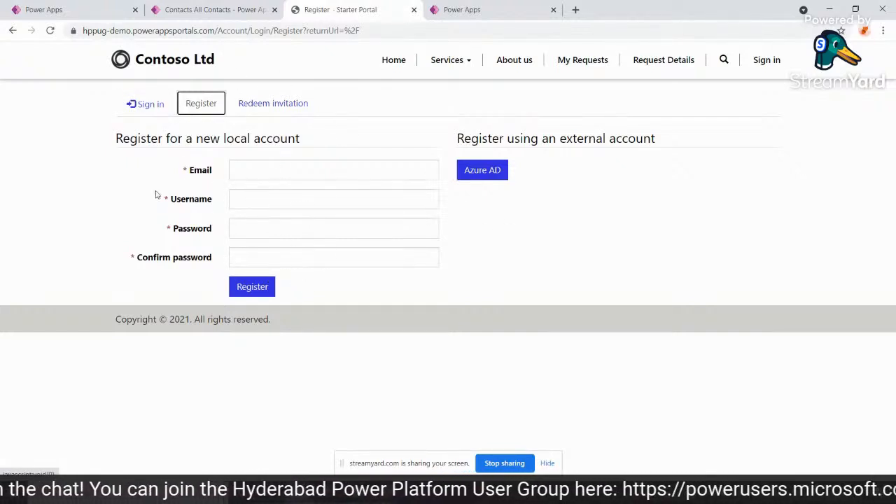
# Enter the new account's email address and use the same address as its username.
pyautogui.click(269, 173)
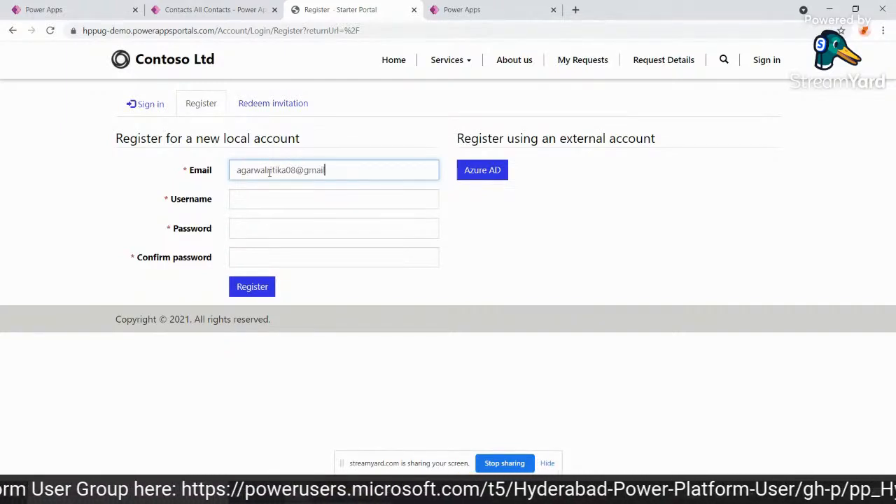
pyautogui.click(276, 195)
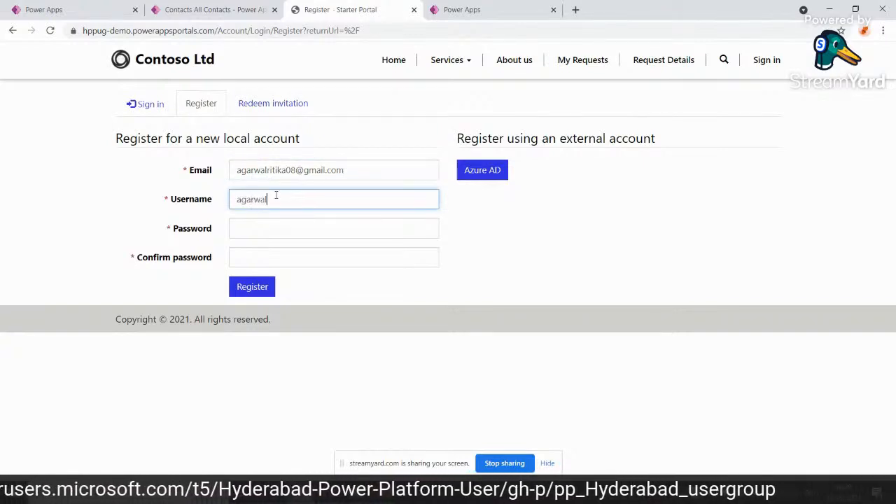
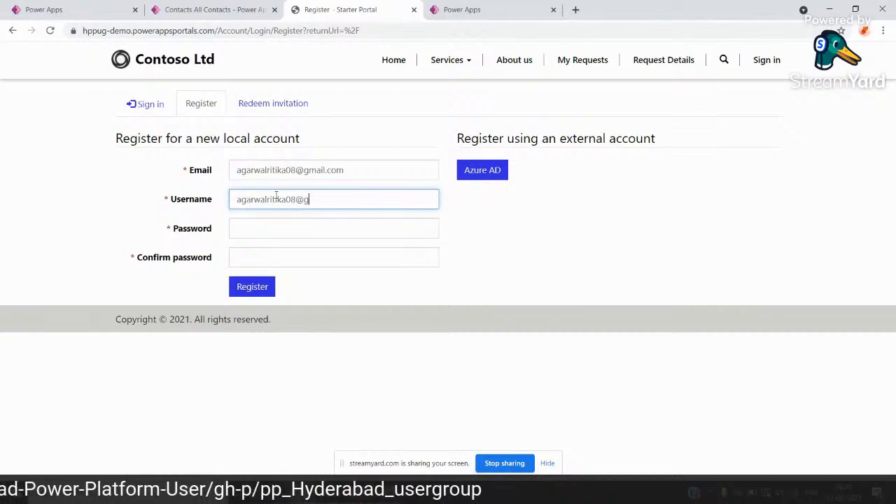
# Enter and confirm the account password, and register the new portal account.
pyautogui.press('Tab')
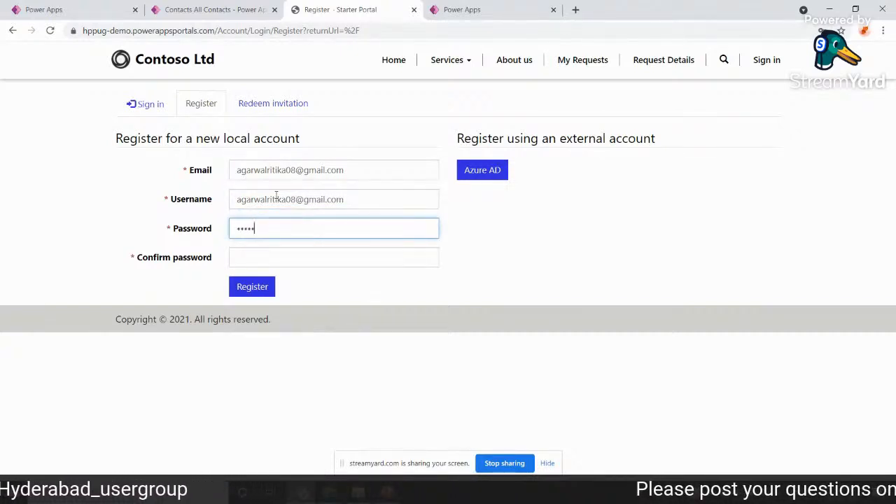
pyautogui.write('••••••••')
pyautogui.press('Tab')
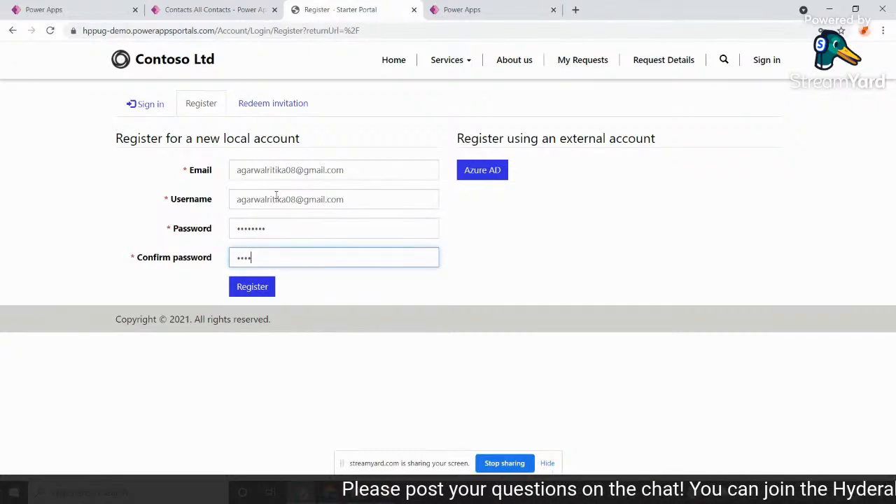
pyautogui.write('••••••••')
pyautogui.click(265, 277)
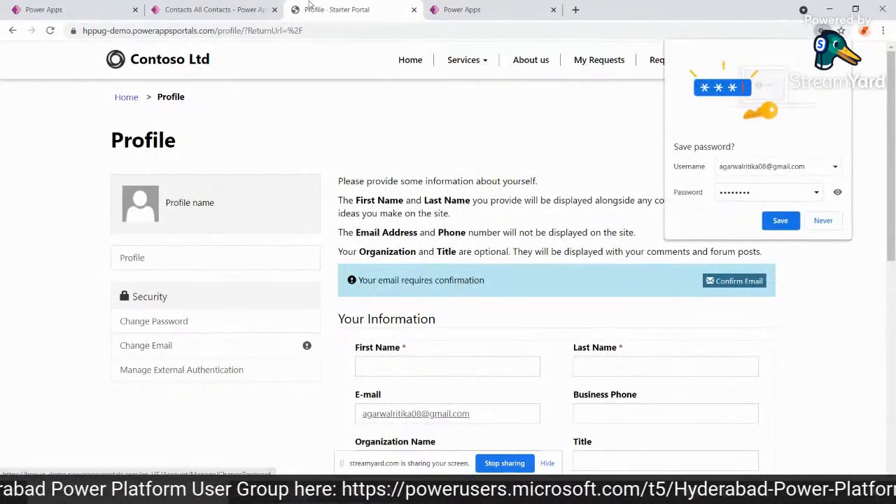
# Refresh the All Contacts view in Portal Management to check for the newly registered contact.
pyautogui.click(263, 9)
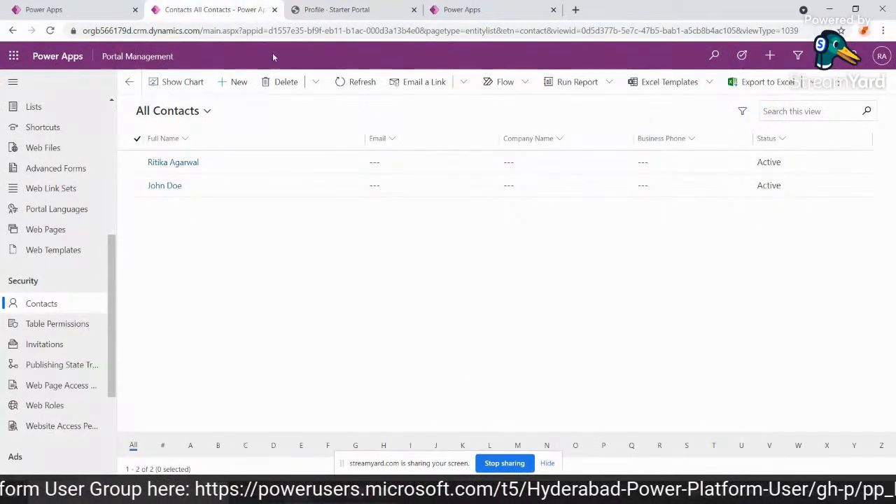
pyautogui.click(344, 82)
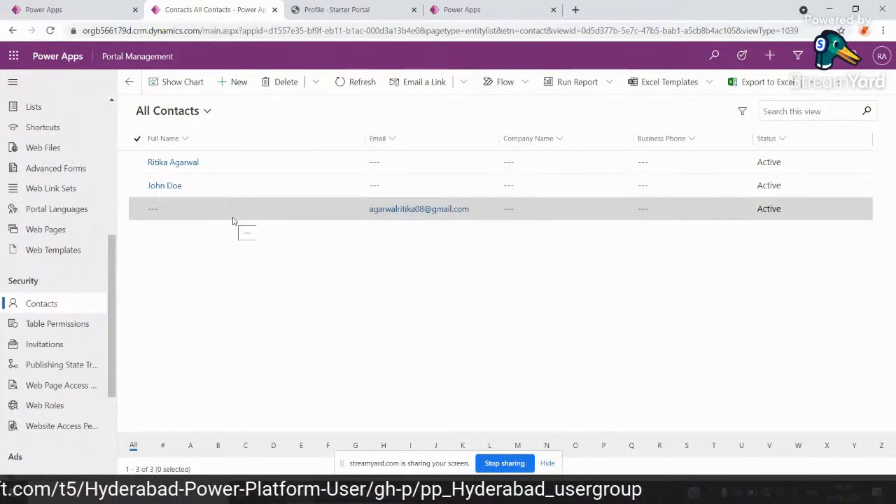
# Review the new account's Profile page on the Contoso Ltd portal, from the personal information fields to the contact preferences.
pyautogui.click(318, 8)
pyautogui.click(416, 266)
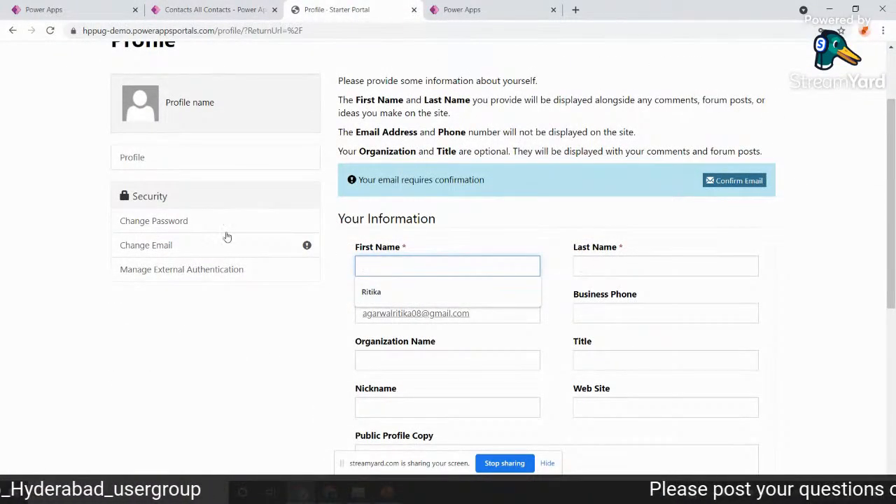
pyautogui.scroll(-1, 566, 360)
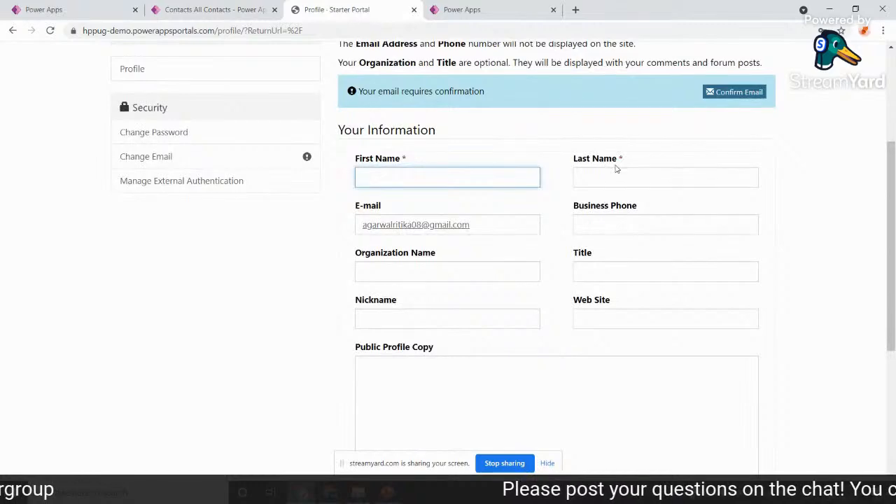
pyautogui.scroll(-3, 584, 360)
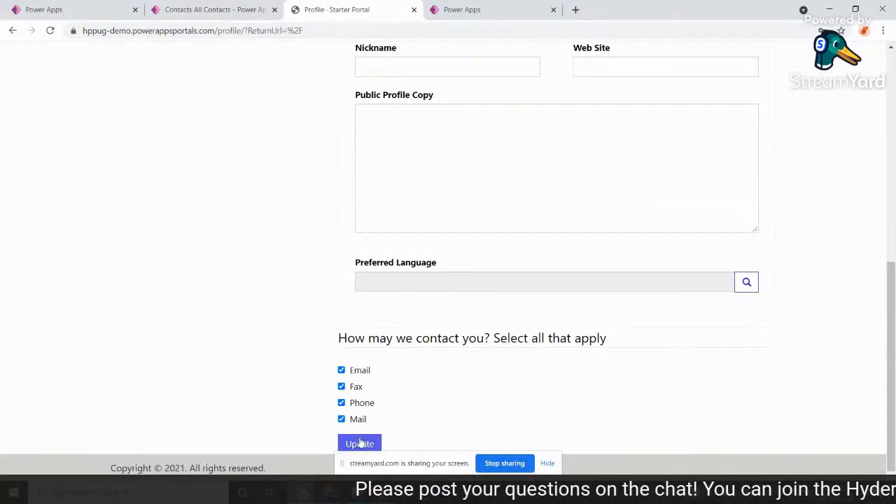
pyautogui.scroll(5, 584, 144)
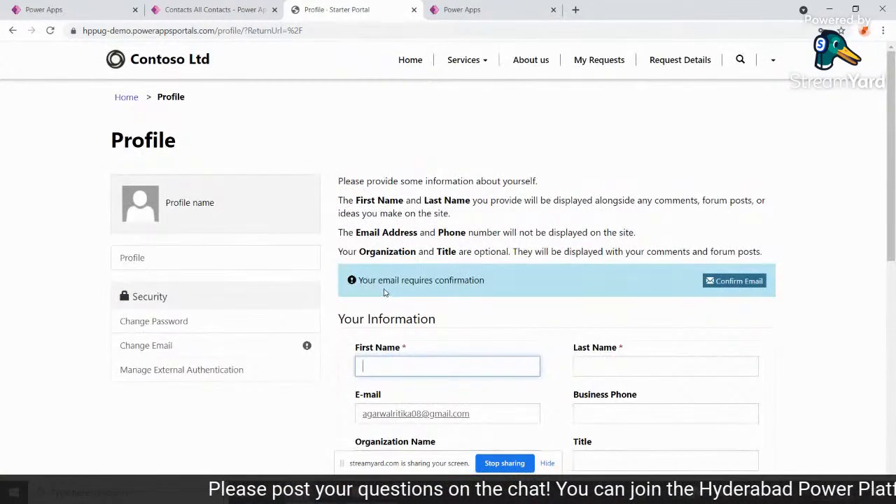
pyautogui.scroll(-1, 417, 295)
pyautogui.scroll(2, 480, 229)
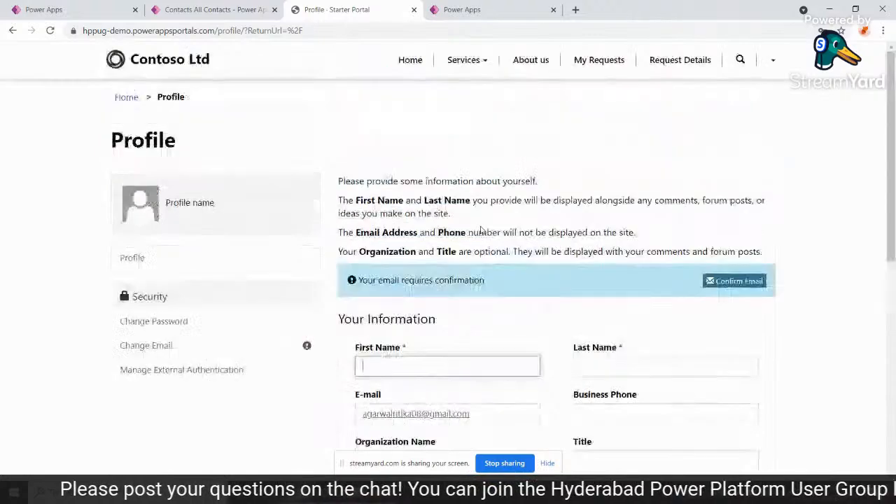
# Open the newly registered contact's record in Portal Management and check its email field.
pyautogui.click(231, 7)
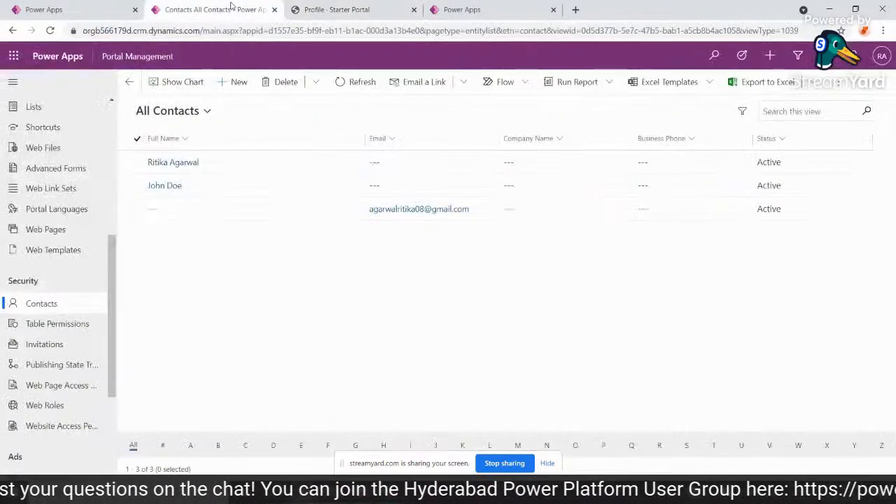
pyautogui.click(272, 217)
pyautogui.click(271, 217)
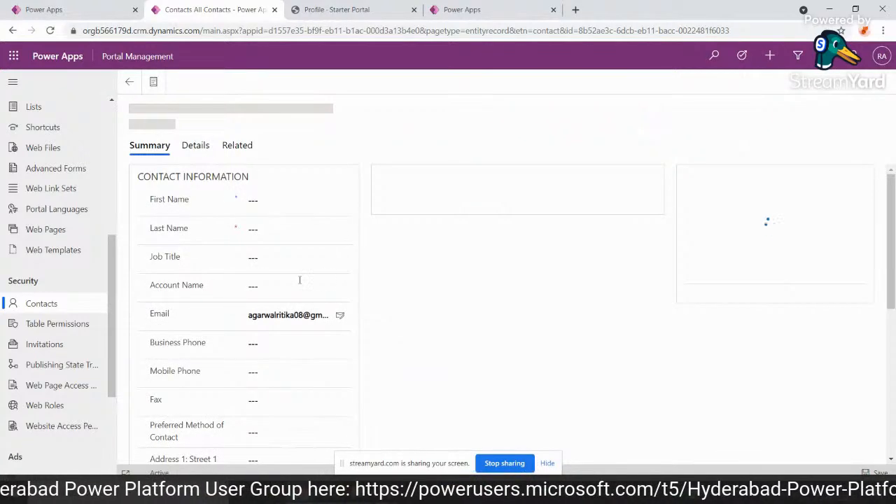
pyautogui.moveTo(246, 315); pyautogui.dragTo(332, 322)
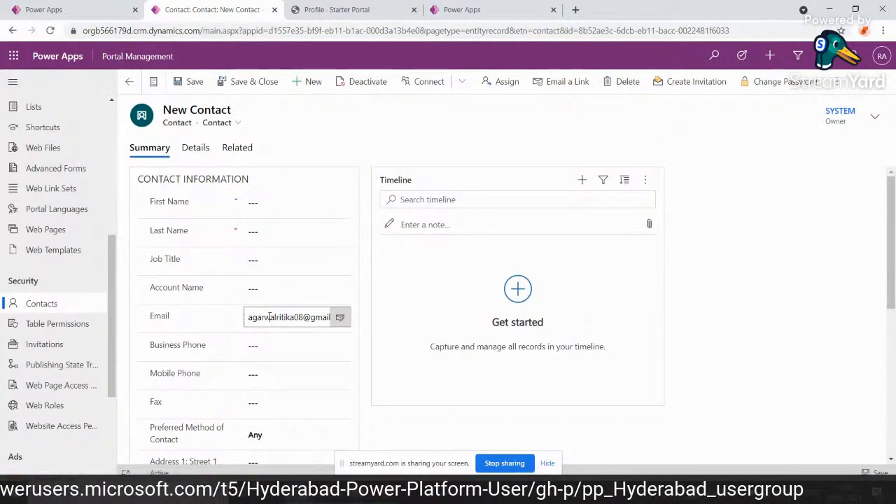
# Assign the existing Administrators and Authenticated Users web roles to the newly registered contact.
pyautogui.click(238, 150)
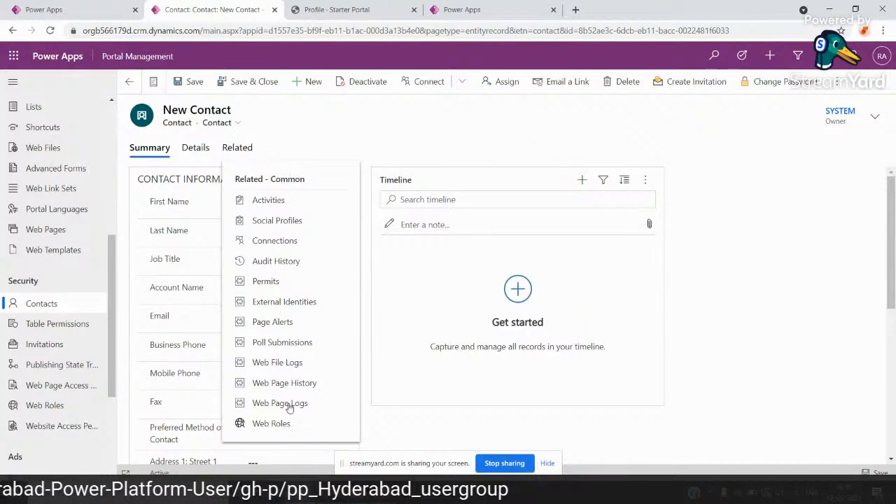
pyautogui.click(271, 424)
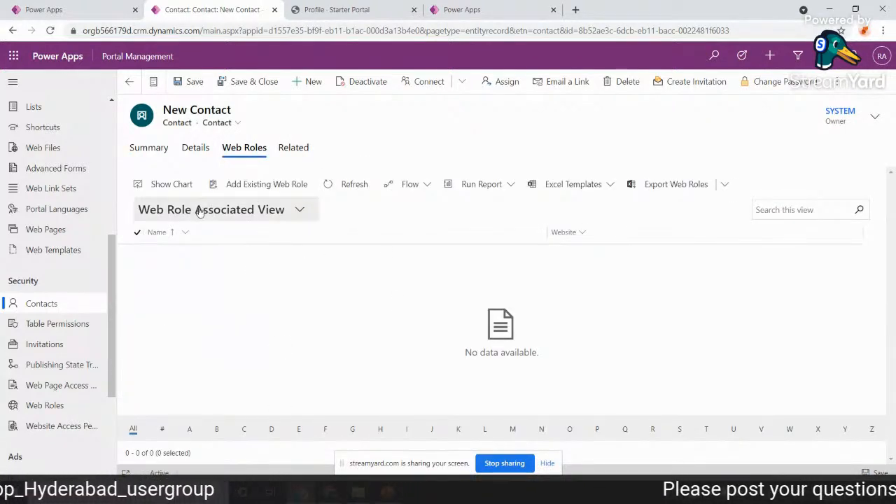
pyautogui.click(264, 196)
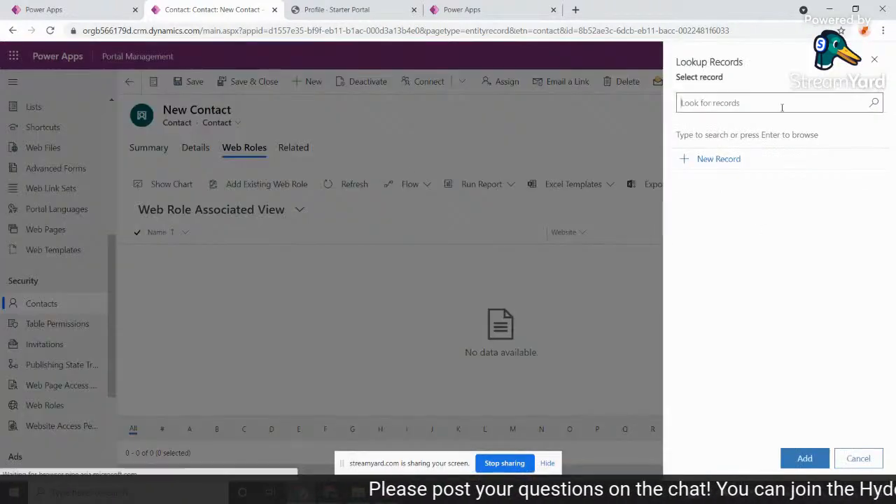
pyautogui.click(718, 107)
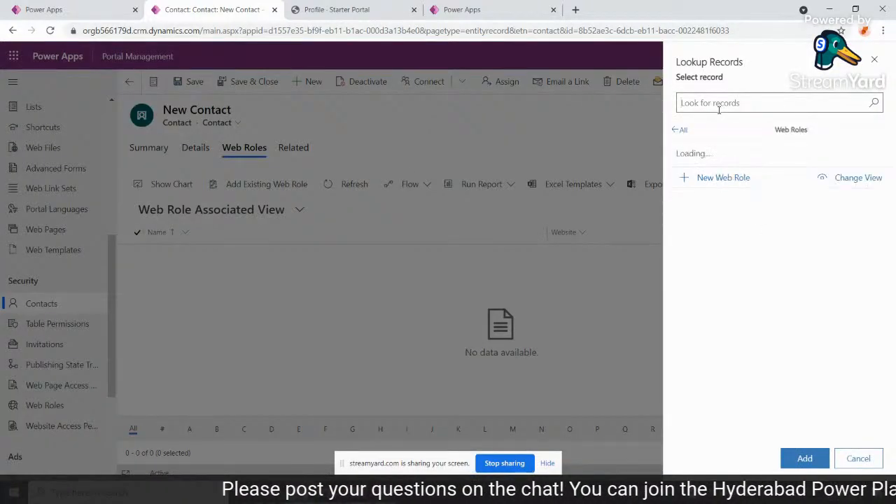
pyautogui.click(722, 170)
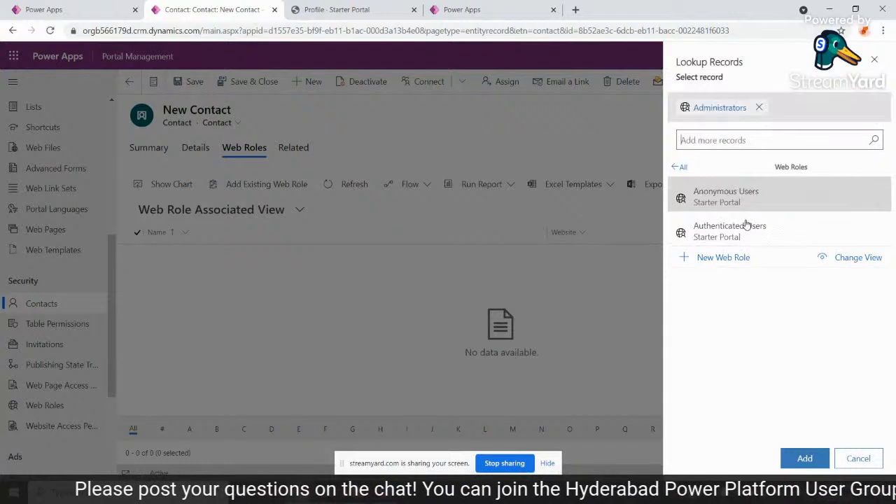
pyautogui.click(728, 228)
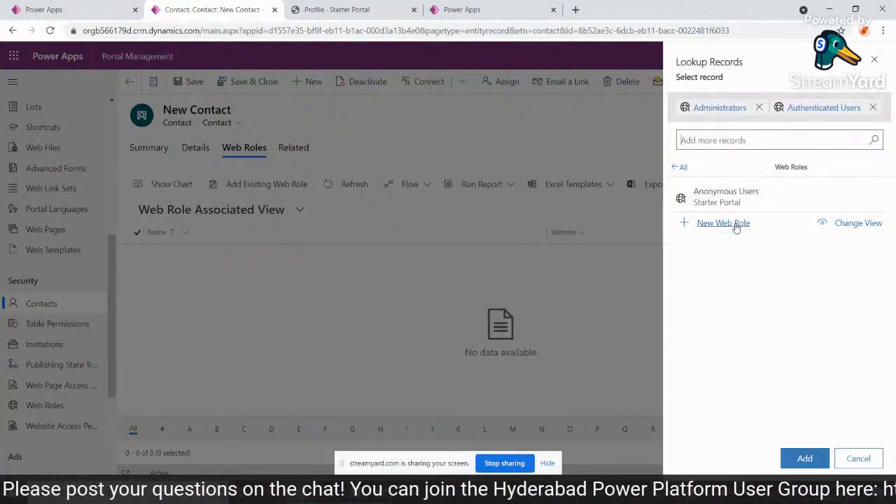
pyautogui.click(805, 460)
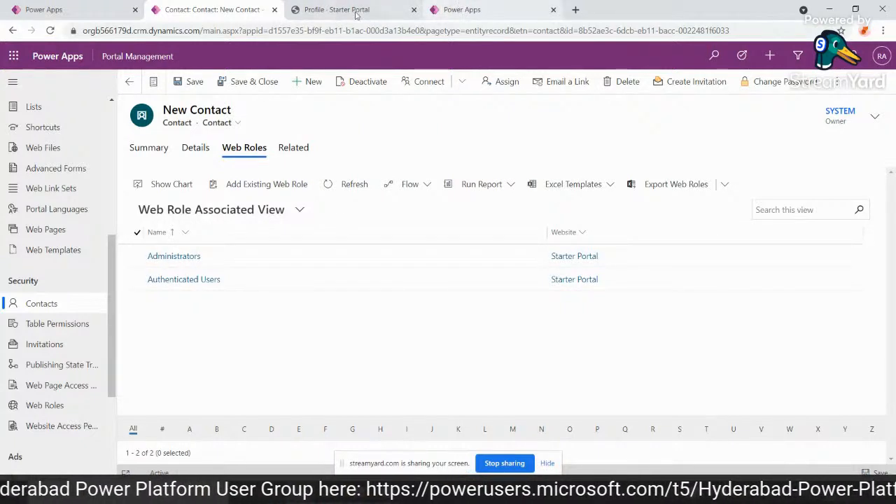
# Open the table permissions list and start a new table permission record.
pyautogui.click(91, 333)
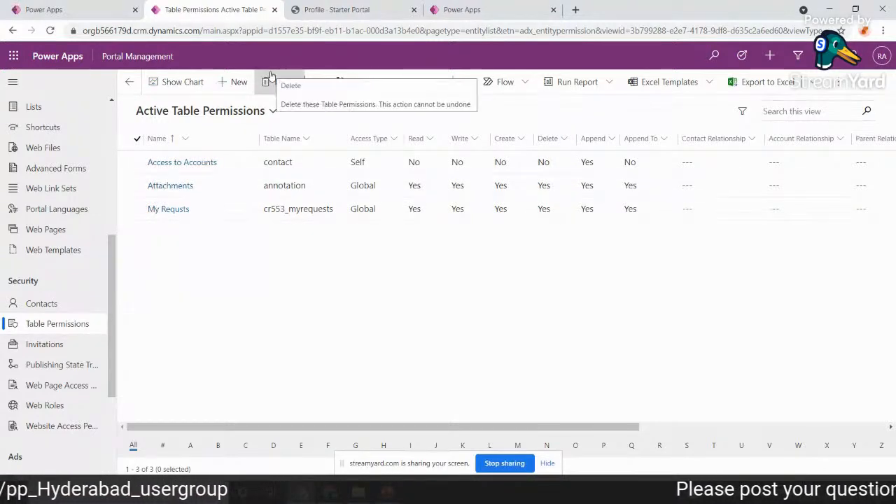
pyautogui.click(234, 82)
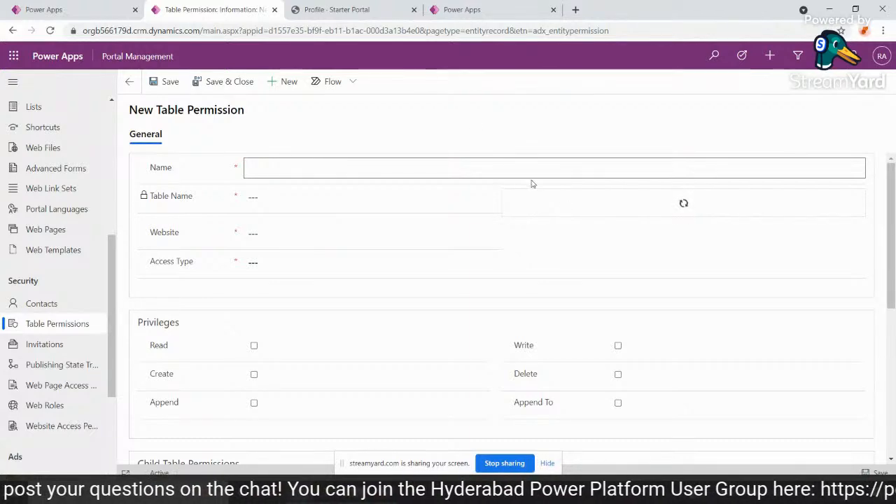
# View the Contoso Ltd portal's My Requests page as the signed-in user and load the same address in an Incognito window.
pyautogui.click(459, 9)
pyautogui.click(318, 8)
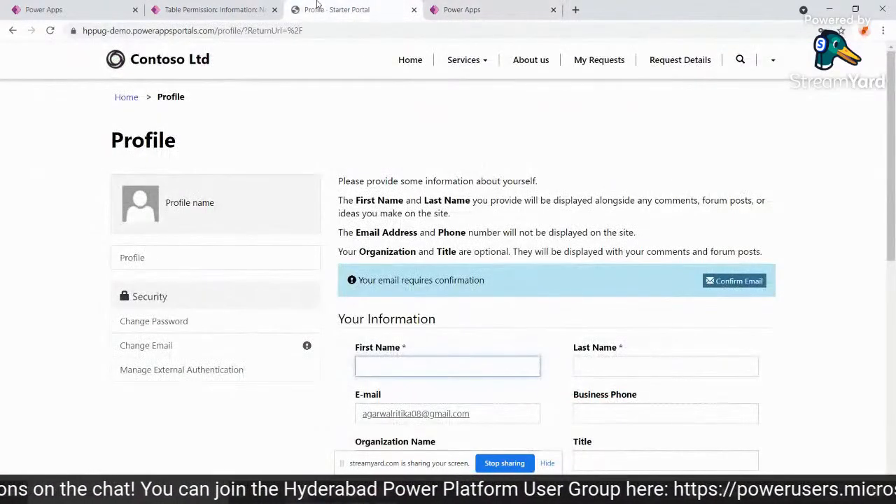
pyautogui.click(577, 62)
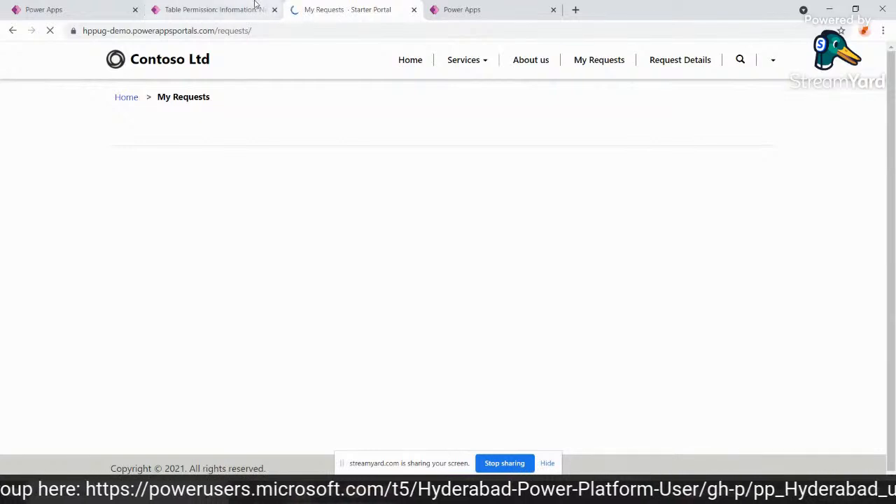
pyautogui.click(282, 30)
pyautogui.hotkey('ctrl', 'c')
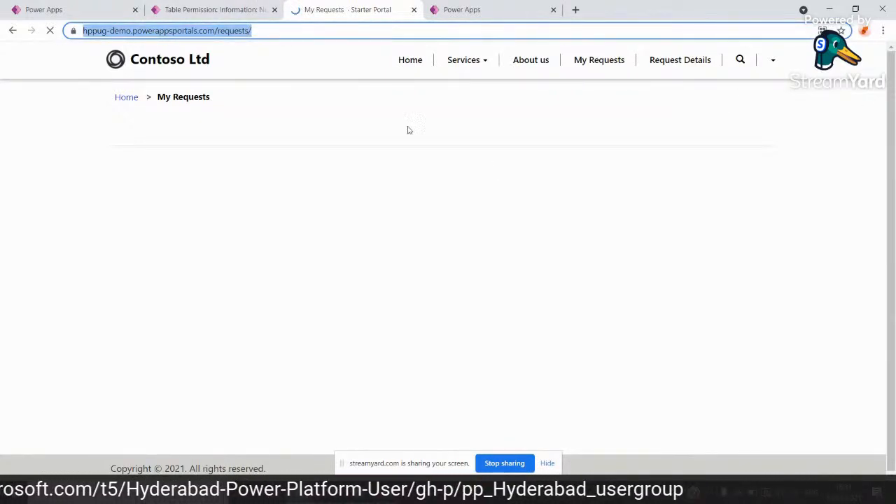
pyautogui.hotkey('ctrl', 'shift', 'n')
pyautogui.hotkey('ctrl', 'v')
pyautogui.press('Return')
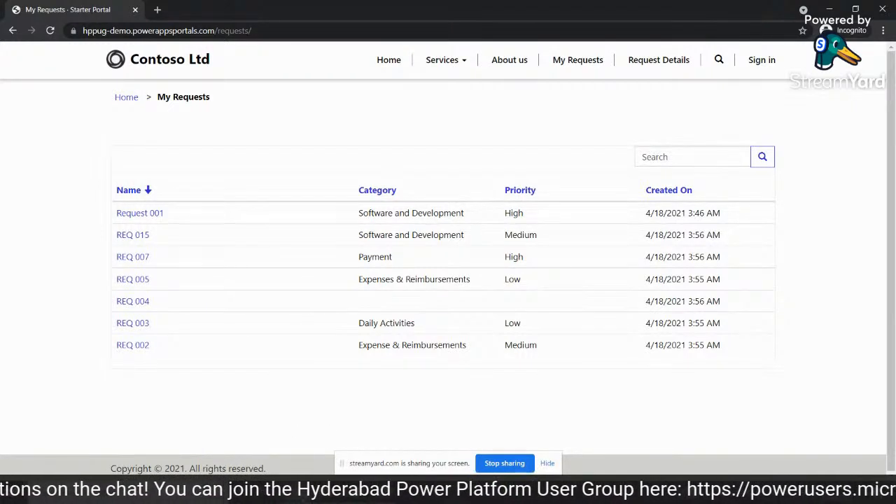
# Sign out of the portal in the regular browser window and go to its sign-in page.
pyautogui.moveTo(301, 494)
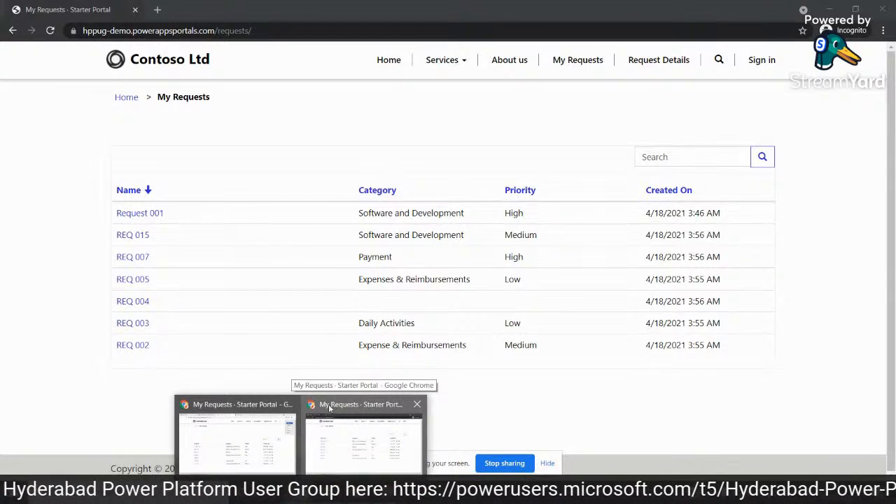
pyautogui.click(247, 427)
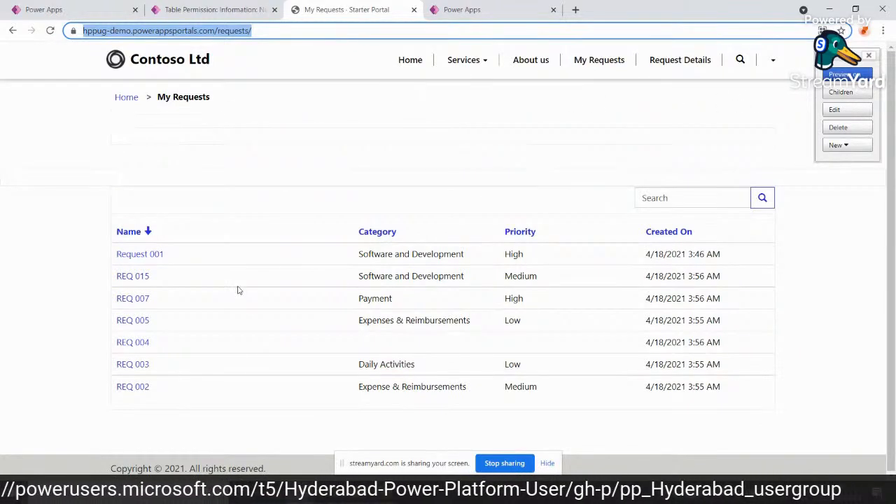
pyautogui.click(770, 64)
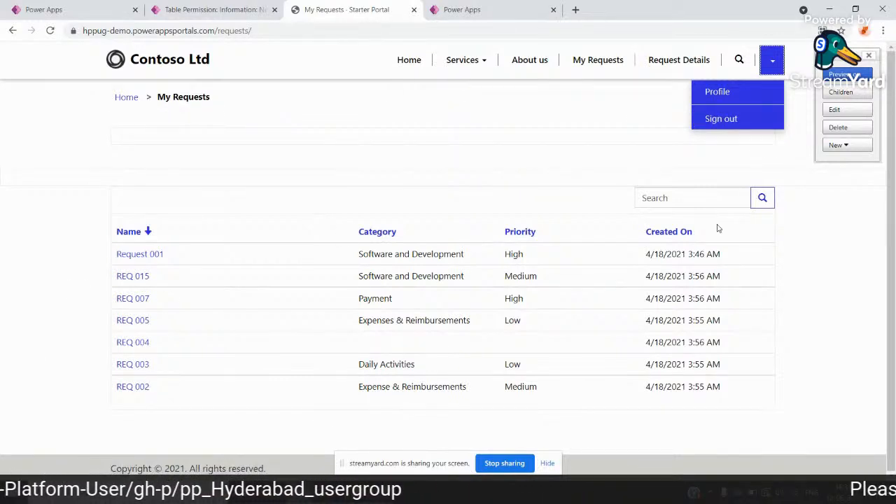
pyautogui.click(719, 120)
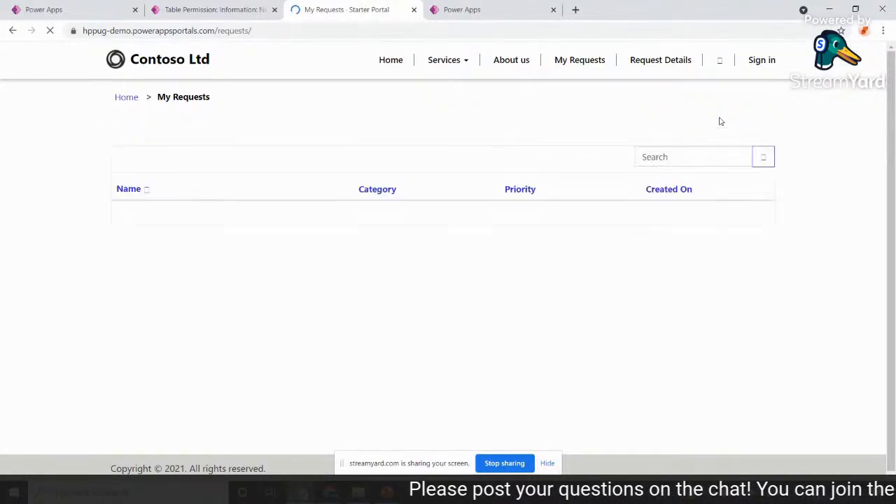
pyautogui.click(770, 66)
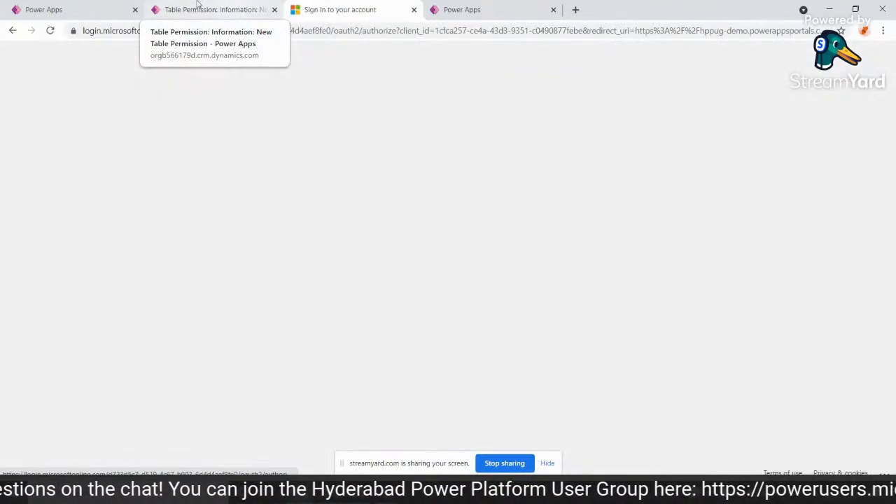
# Switch to the Power Apps maker site, search the tables for "req" and open the My Requests table.
pyautogui.click(28, 9)
pyautogui.click(62, 212)
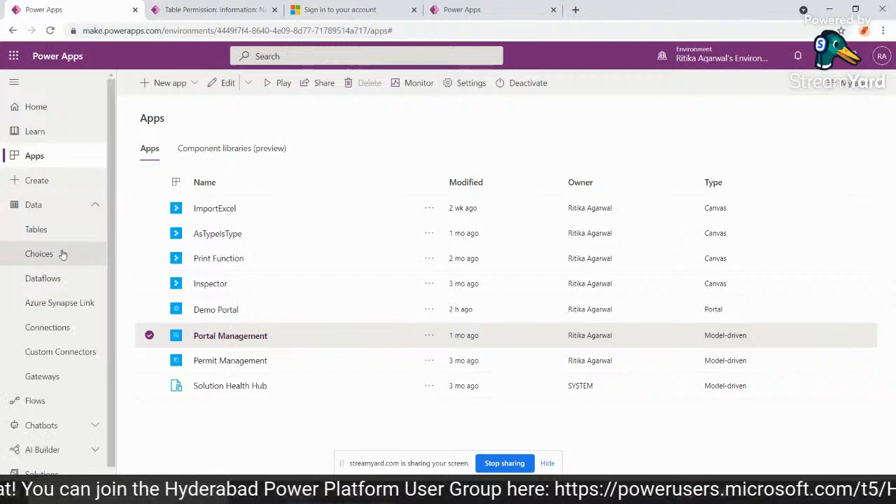
pyautogui.click(62, 240)
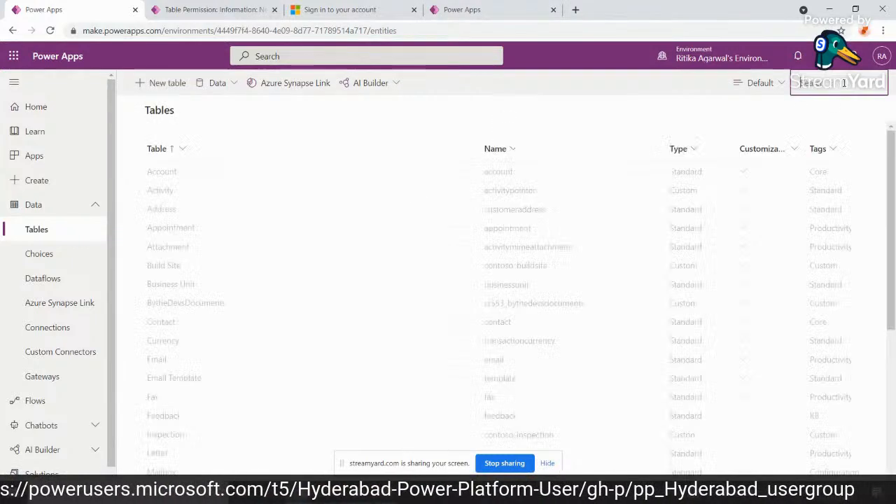
pyautogui.write('req')
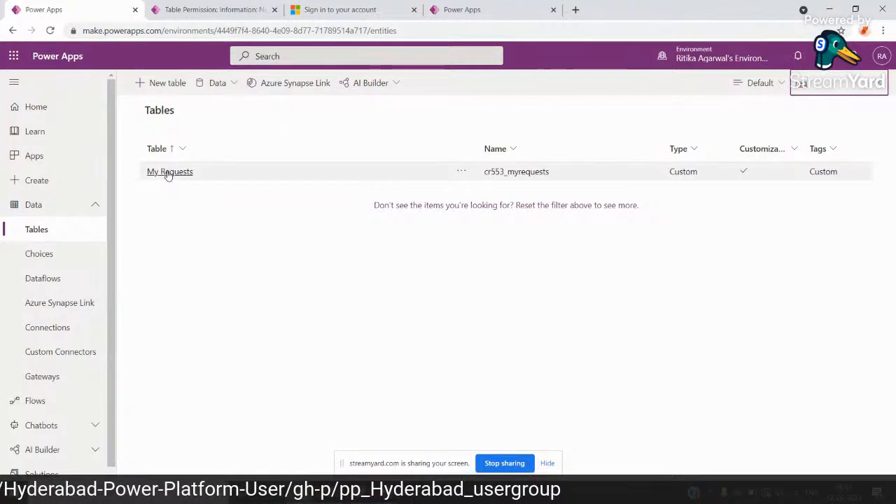
pyautogui.click(168, 174)
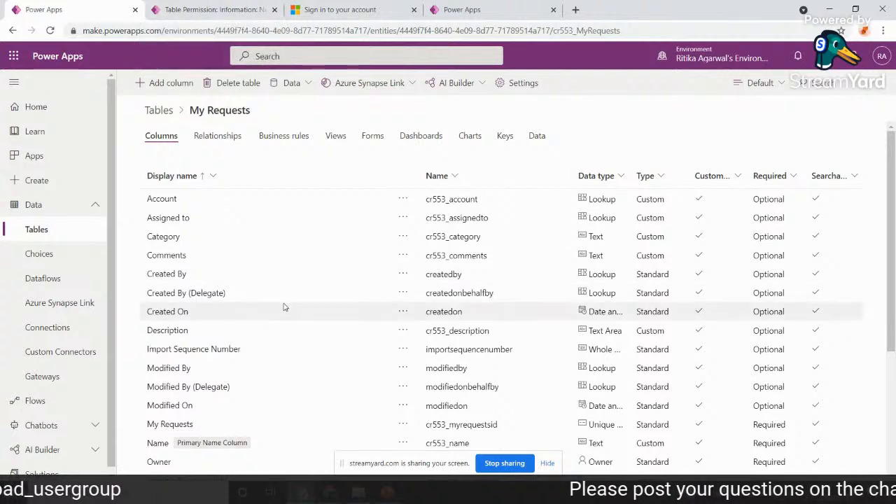
# Show the My Requests table's data in a view that includes the Account, Assigned to, Comments and Description columns.
pyautogui.click(532, 133)
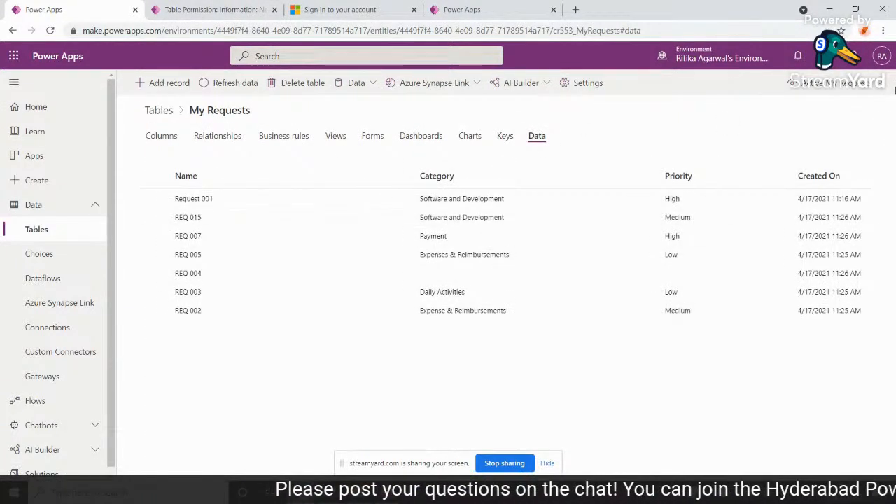
pyautogui.click(870, 84)
pyautogui.click(791, 129)
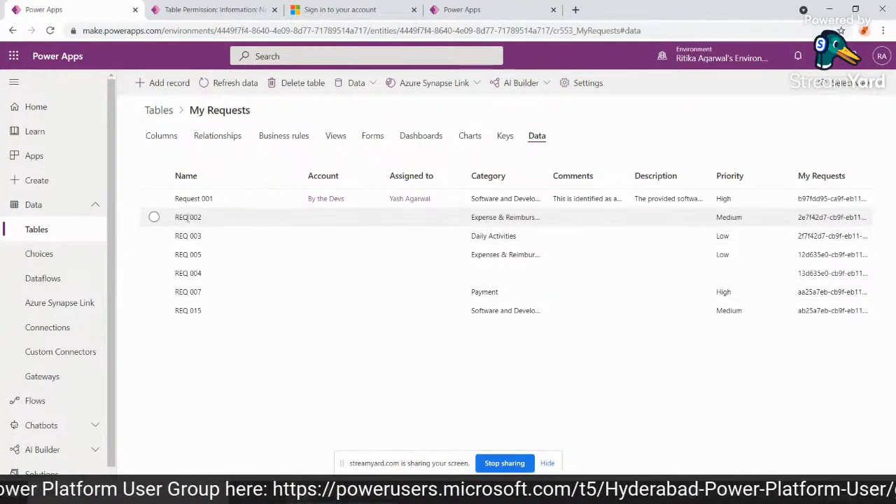
# Select the REQ 002 record in the My Requests data and open it for editing.
pyautogui.click(154, 217)
pyautogui.click(154, 254)
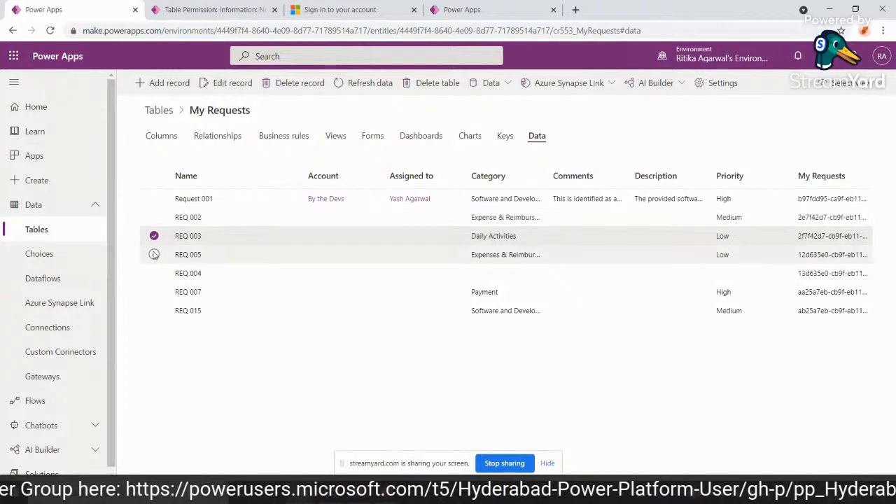
pyautogui.click(155, 236)
pyautogui.click(154, 218)
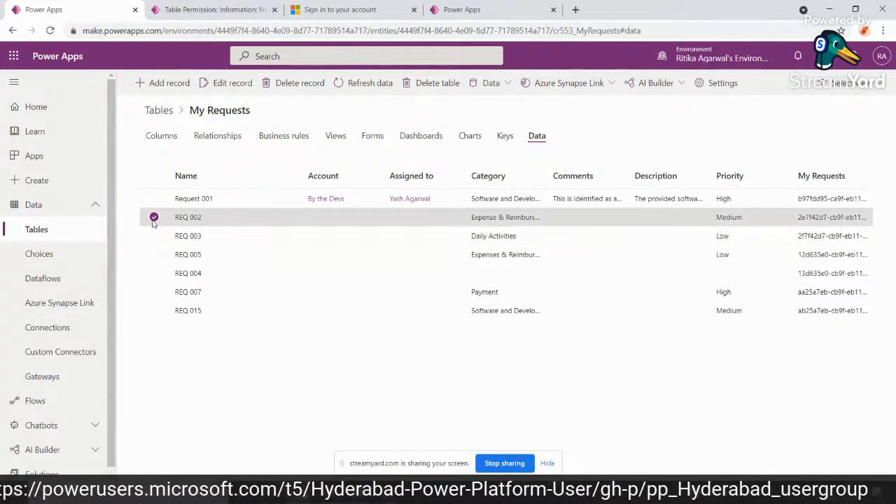
pyautogui.click(223, 84)
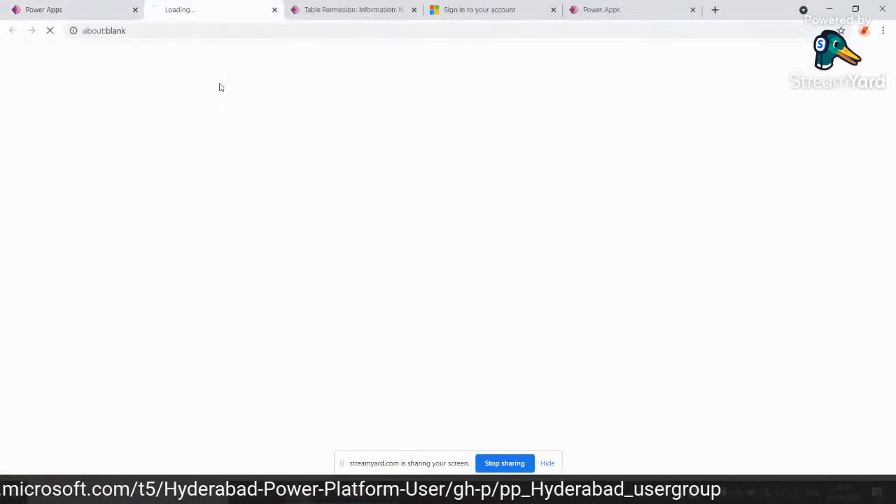
# Return to the My Requests data, dismiss the record-editing notice, and open the REQ 003 record for editing.
pyautogui.click(79, 10)
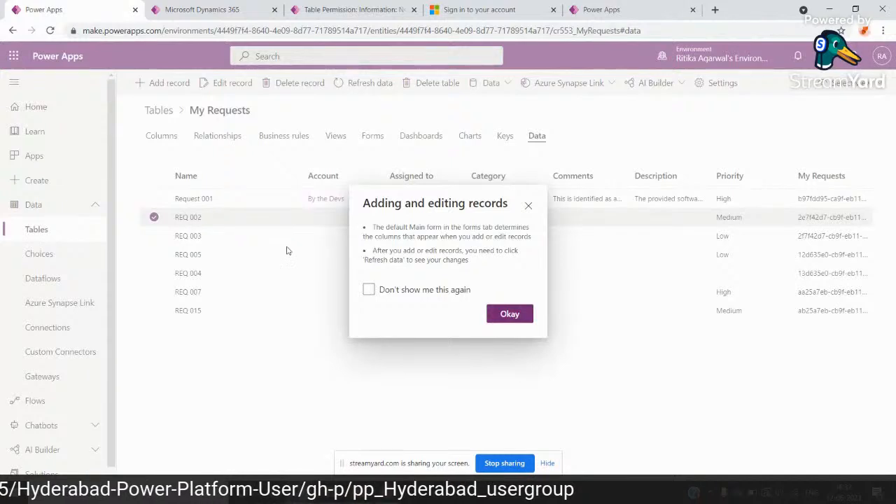
pyautogui.click(511, 314)
pyautogui.click(154, 236)
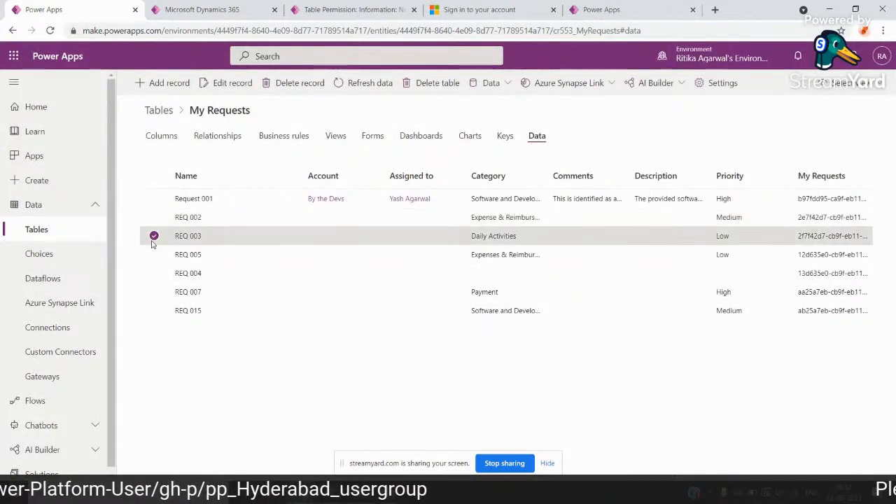
pyautogui.click(218, 82)
# In the REQ 002 record, set Assigned to to the portal administrator's user account and save the record.
pyautogui.click(296, 5)
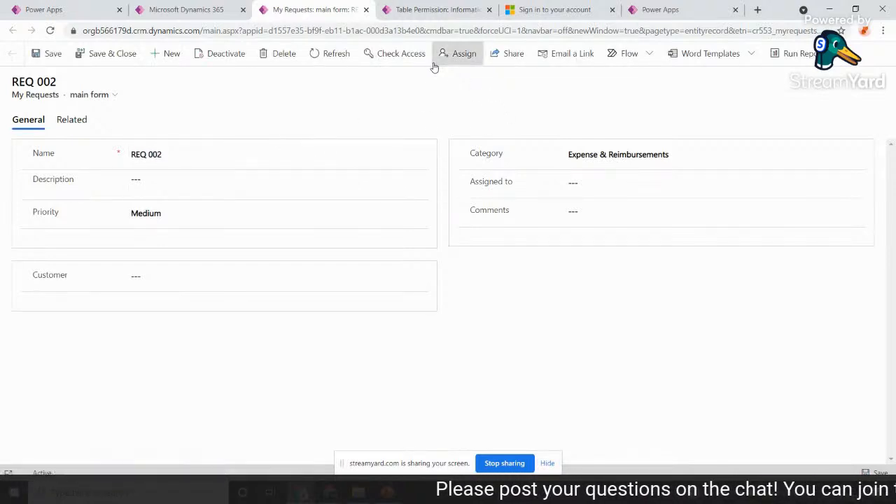
pyautogui.click(595, 179)
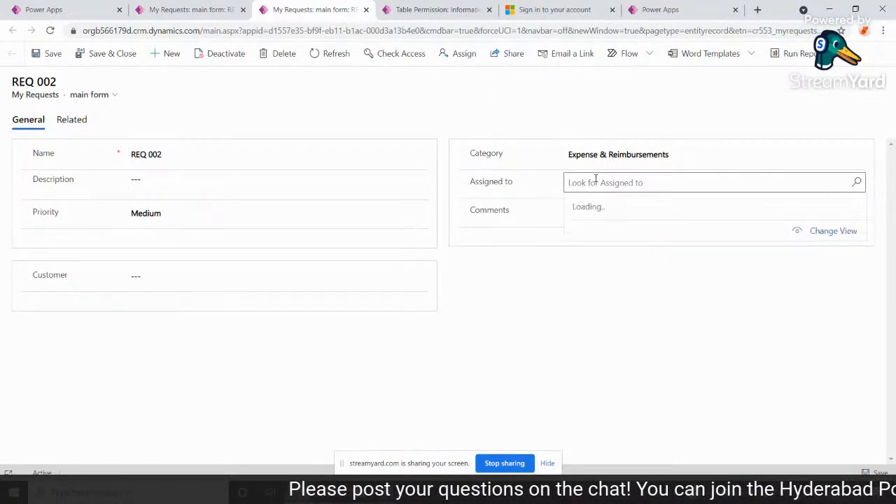
pyautogui.write('ritika')
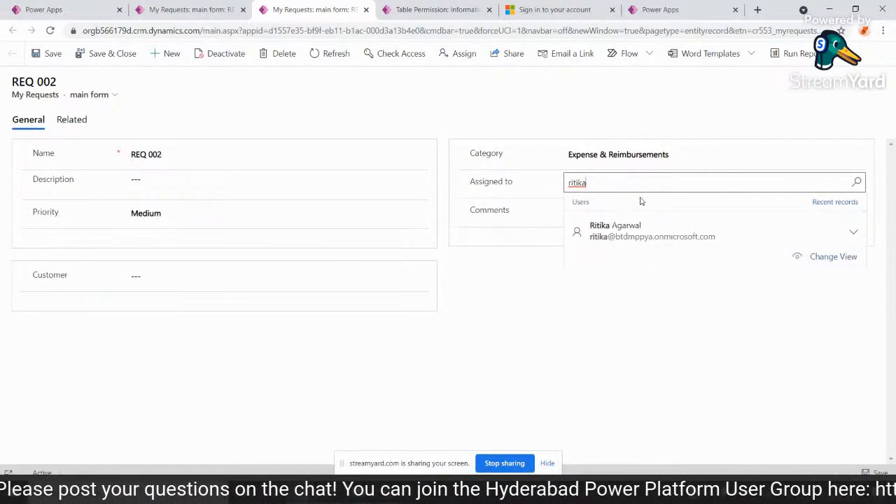
pyautogui.click(640, 237)
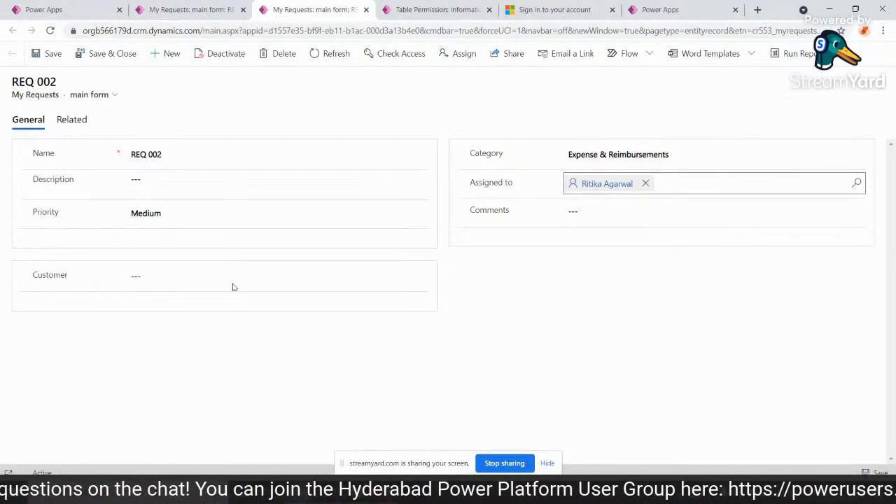
pyautogui.click(51, 57)
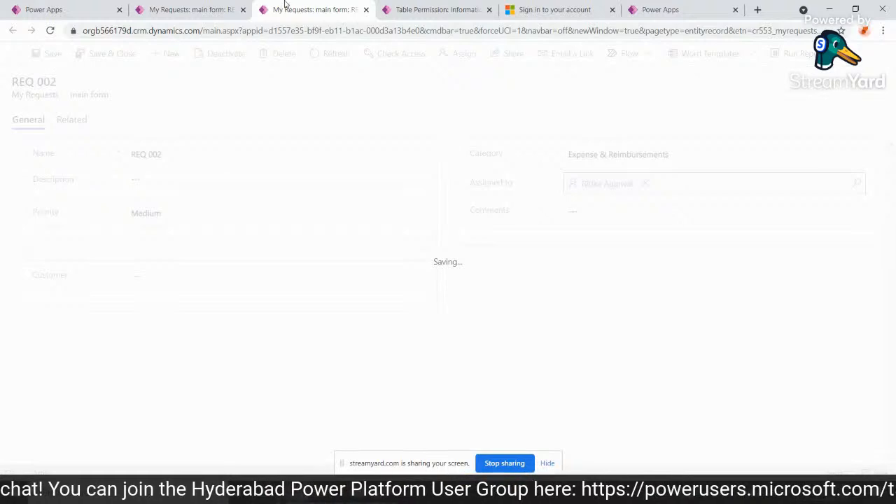
# In the REQ 003 record, set Assigned to to the same user account and save the record.
pyautogui.click(177, 10)
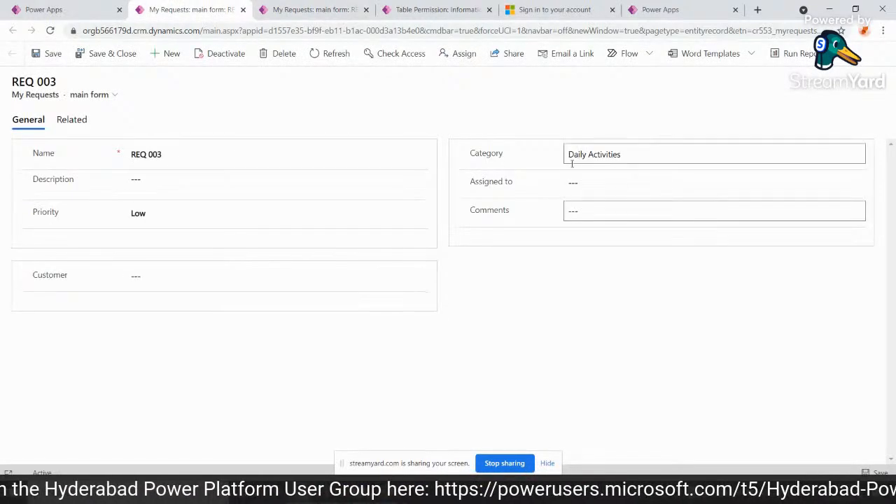
pyautogui.click(572, 182)
pyautogui.write('rit')
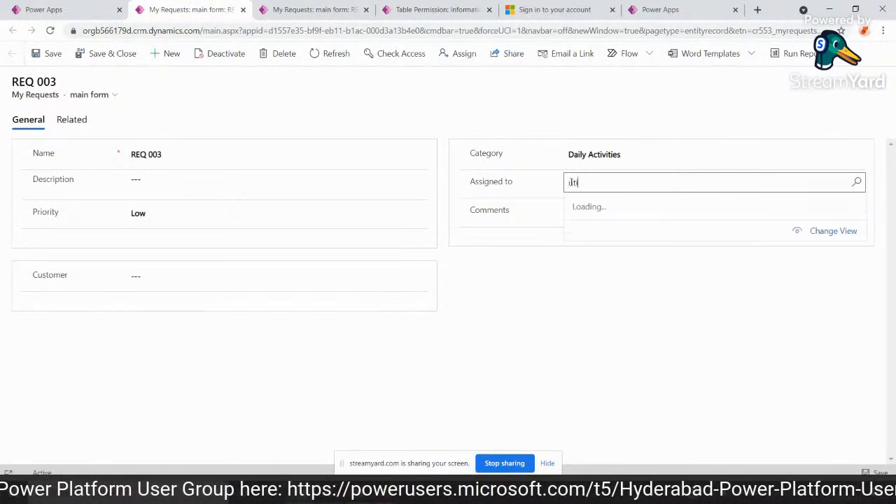
pyautogui.write('ika')
pyautogui.click(586, 231)
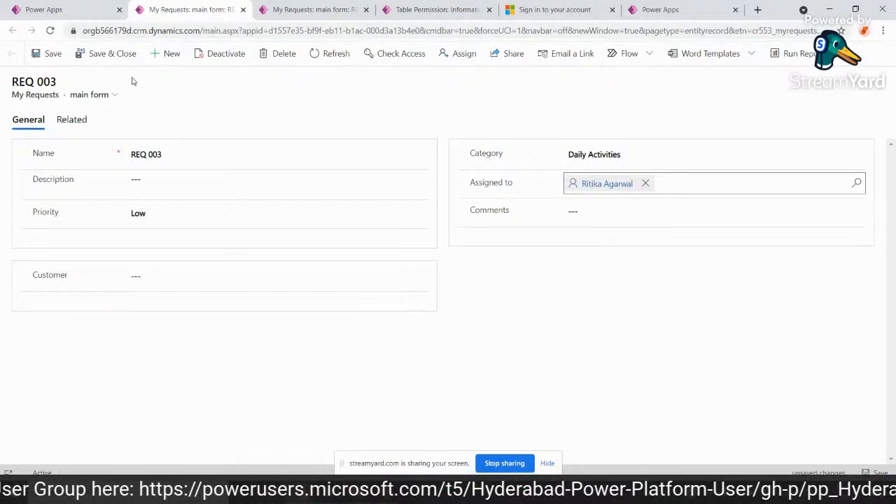
pyautogui.click(52, 54)
# Check the saved REQ 002 and REQ 003 records, then refresh the My Requests table's data.
pyautogui.click(297, 8)
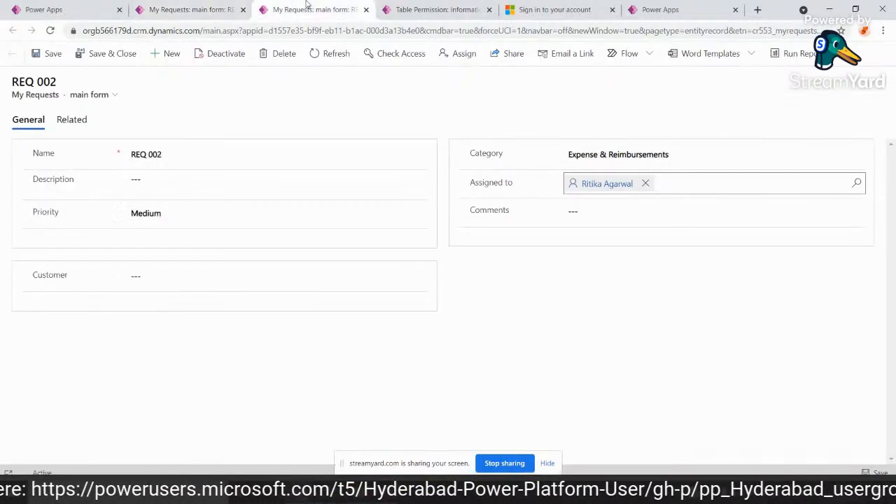
pyautogui.click(175, 6)
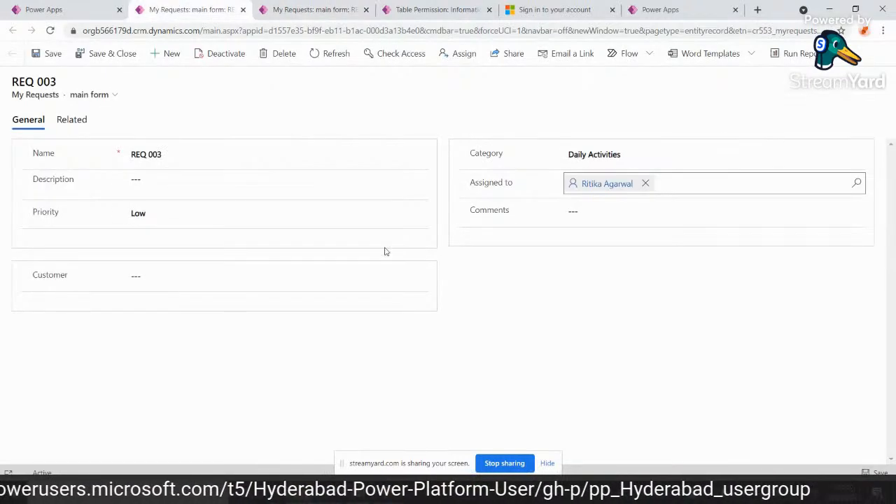
pyautogui.click(95, 7)
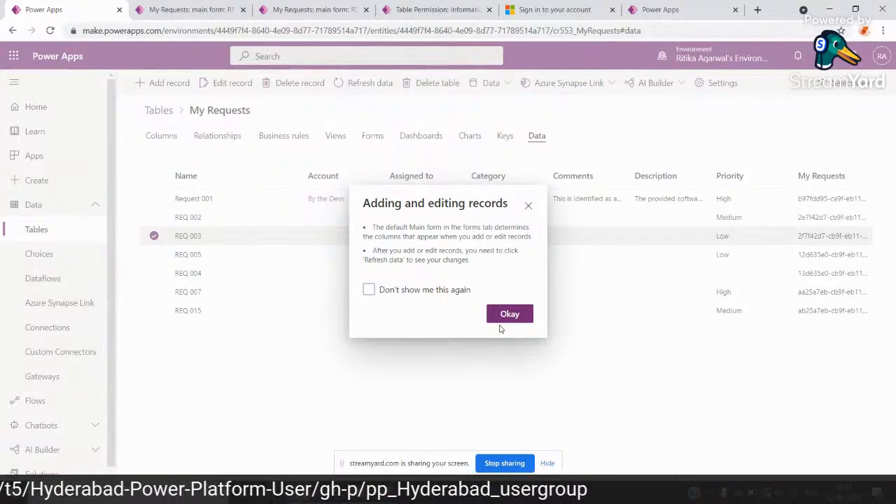
pyautogui.click(528, 208)
pyautogui.click(337, 84)
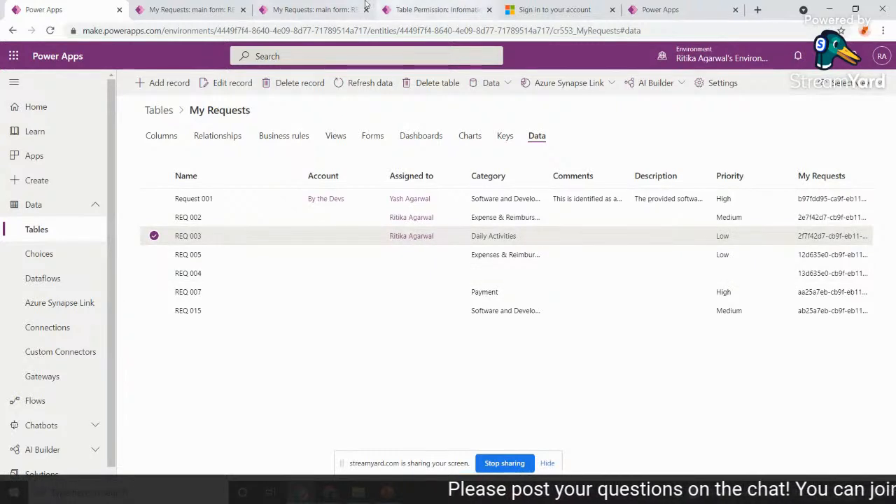
# View the My Requests list on the portal in the incognito window, then return to the Power Apps window.
pyautogui.moveTo(302, 493)
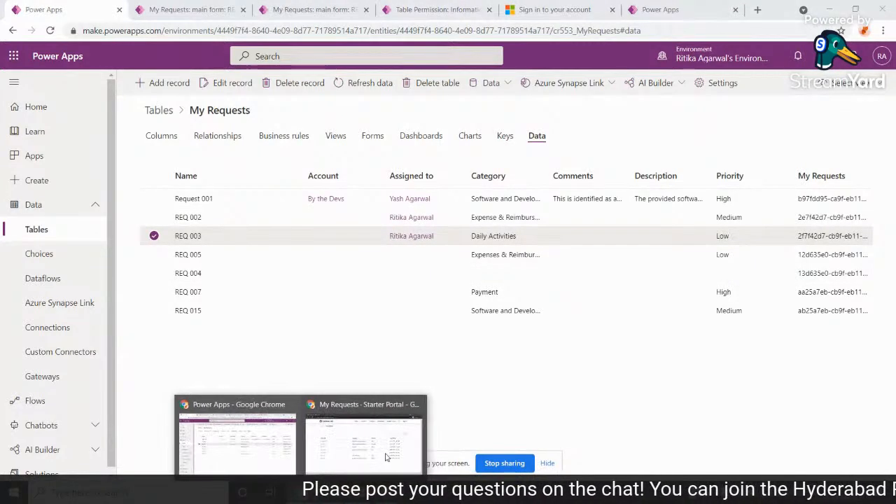
pyautogui.click(364, 441)
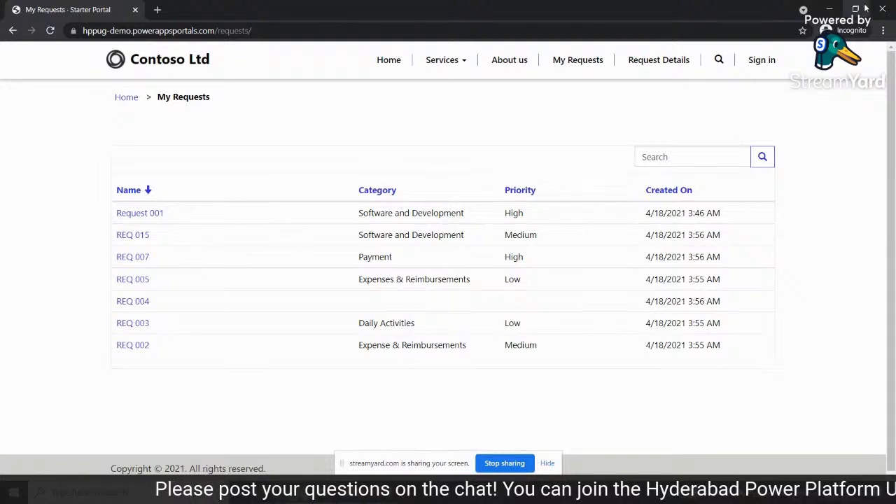
pyautogui.click(829, 10)
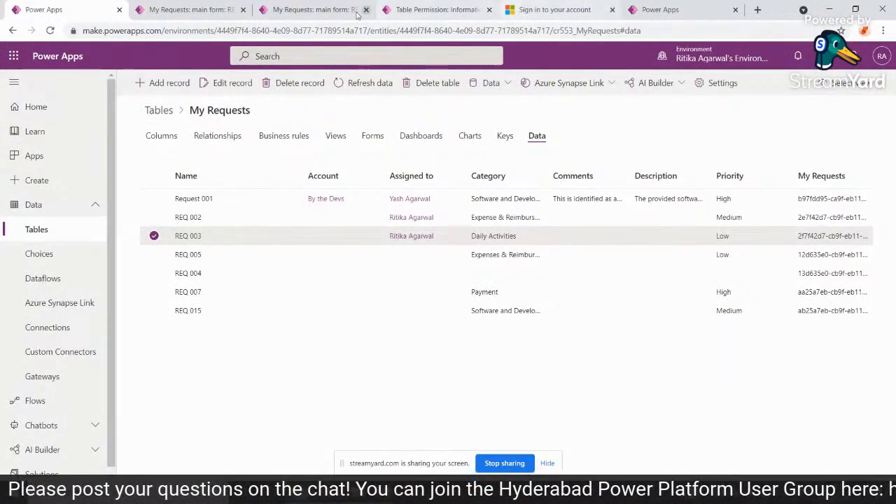
# Name the new table permission "Access to Requests" and set its table to My Requests (cr553_myrequests).
pyautogui.click(427, 9)
pyautogui.click(284, 168)
pyautogui.write('Access to Requests')
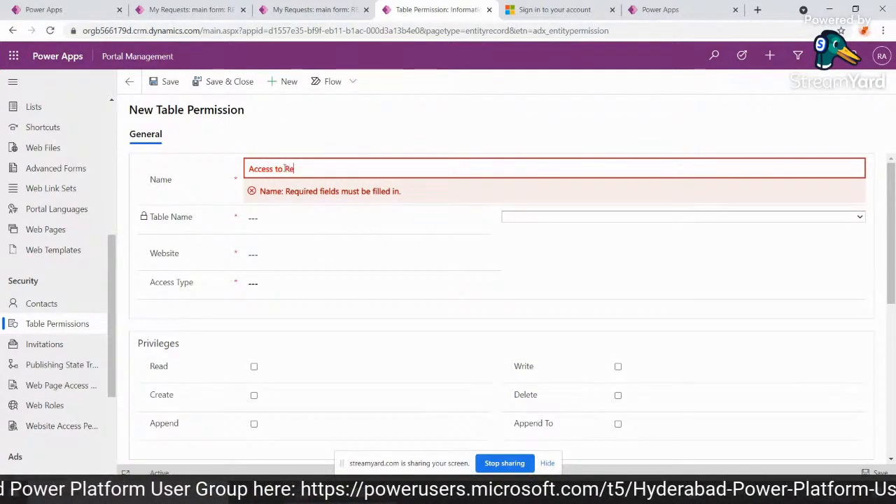
pyautogui.click(571, 218)
pyautogui.write('My Requests (cr553_myrequests')
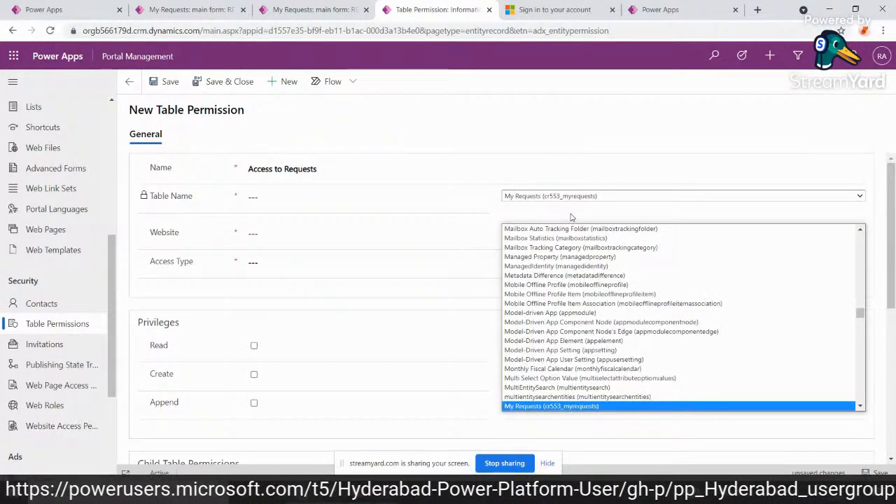
pyautogui.press('Return')
# Set the table permission's website to Starter Portal and its access type to Contact.
pyautogui.click(286, 235)
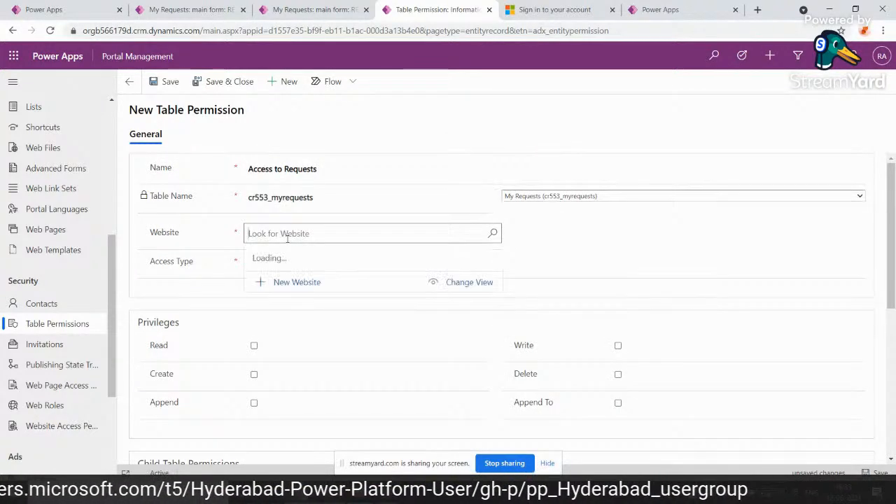
pyautogui.click(305, 280)
pyautogui.click(260, 266)
pyautogui.click(280, 302)
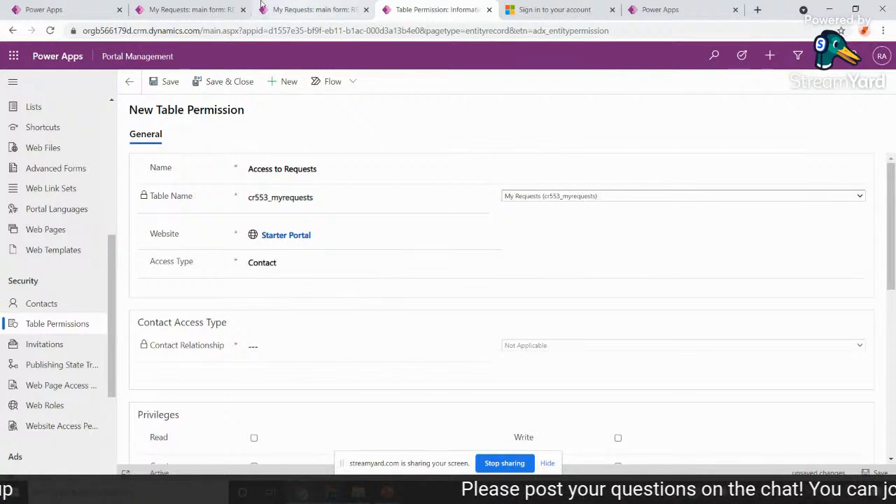
# Examine the definition of the My Requests table's Assigned to column and the Assigned to value on the REQ 003 record.
pyautogui.click(185, 10)
pyautogui.click(77, 5)
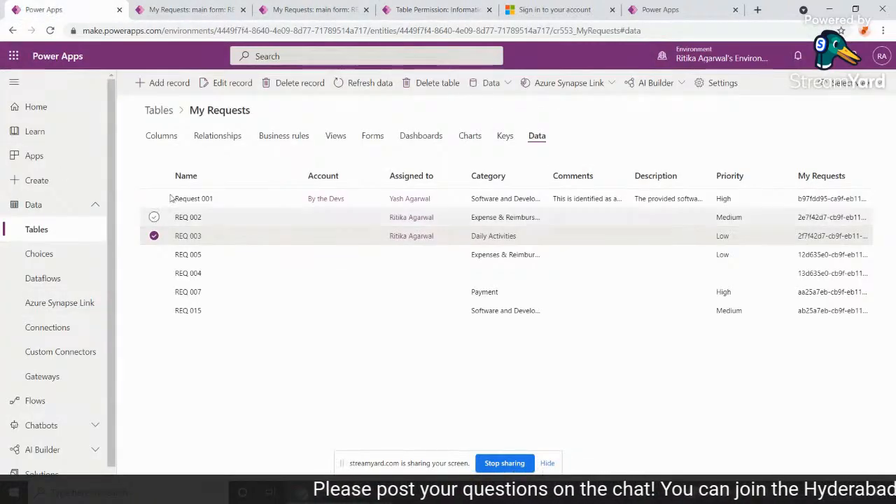
pyautogui.click(156, 138)
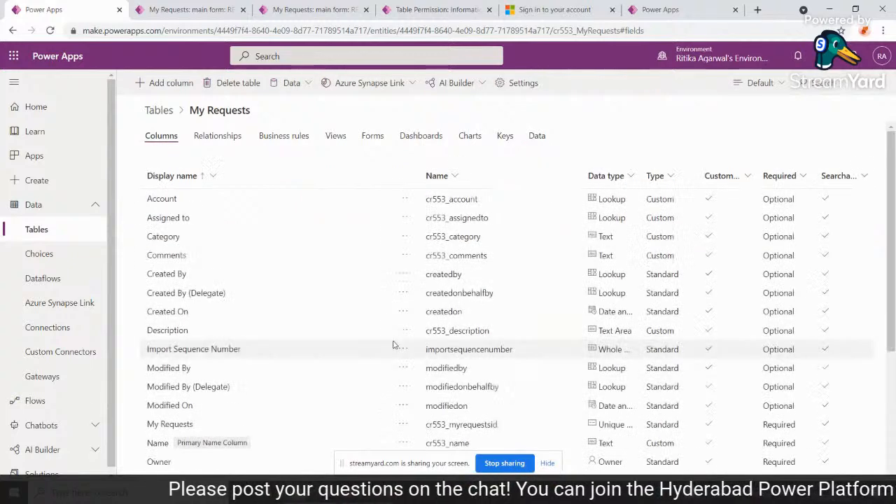
pyautogui.scroll(-1, 308, 319)
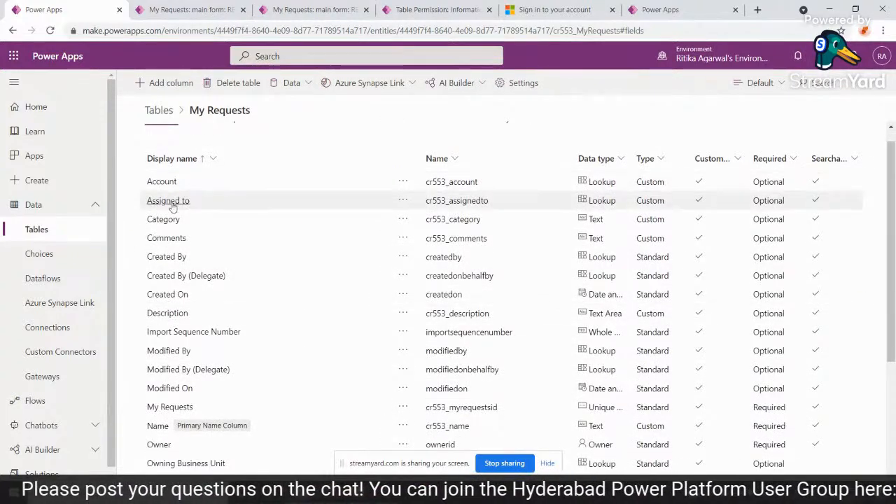
pyautogui.click(171, 203)
pyautogui.scroll(-1, 831, 132)
pyautogui.scroll(1, 837, 128)
pyautogui.click(883, 58)
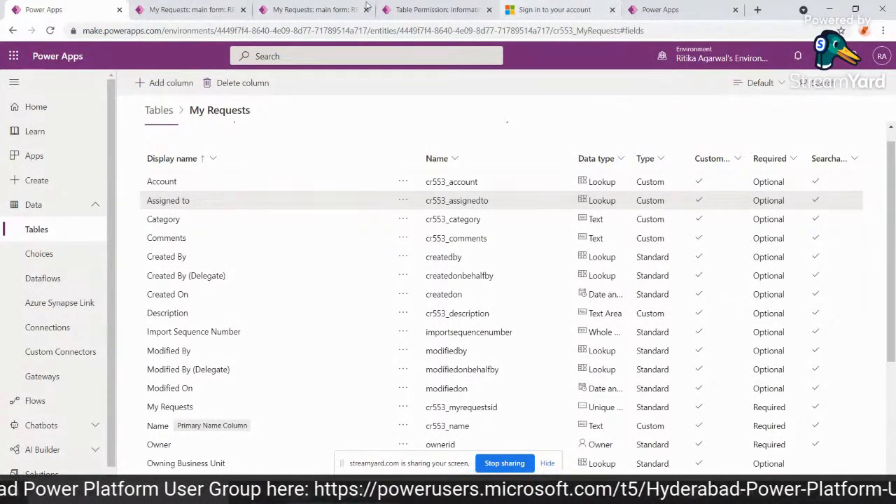
pyautogui.click(133, 6)
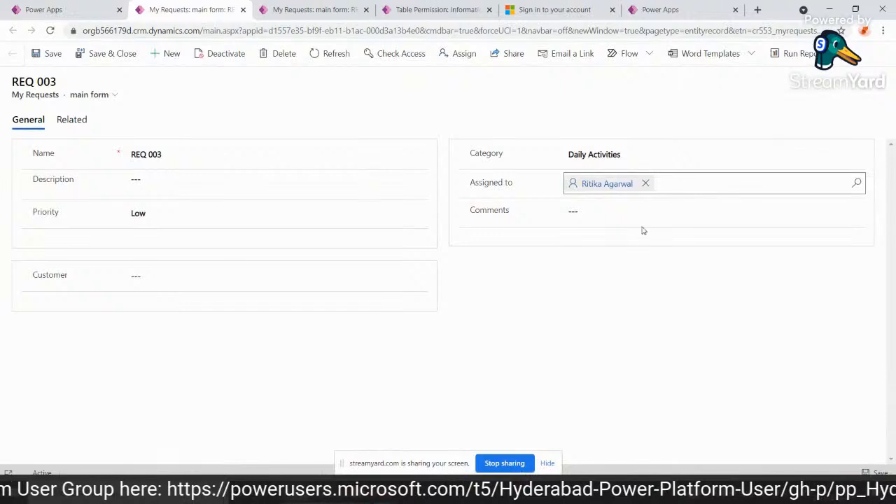
pyautogui.click(333, 7)
# Change the Access to Requests permission's access type to Account and choose the cr553_MyRequests_Account_Account relationship.
pyautogui.click(417, 9)
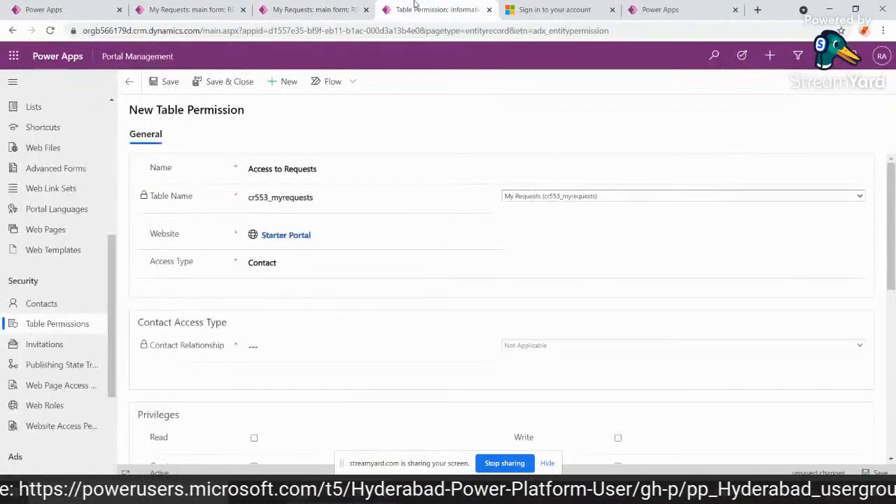
pyautogui.click(294, 270)
pyautogui.click(296, 293)
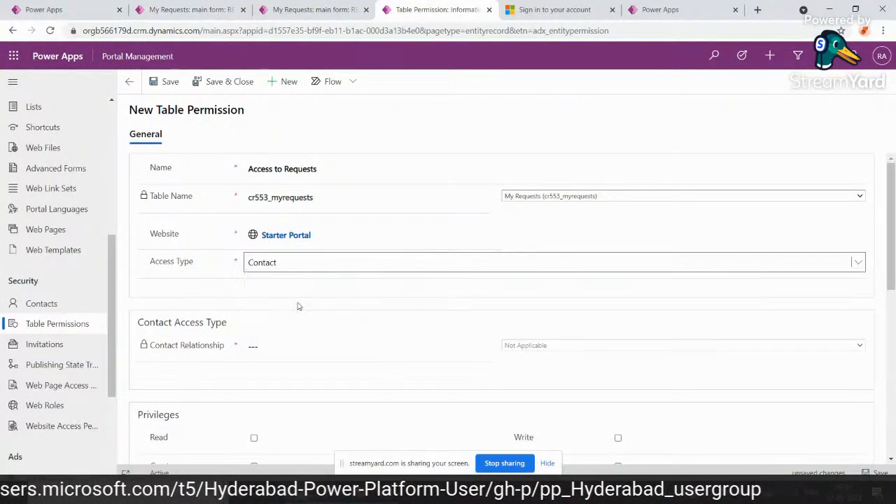
pyautogui.click(538, 346)
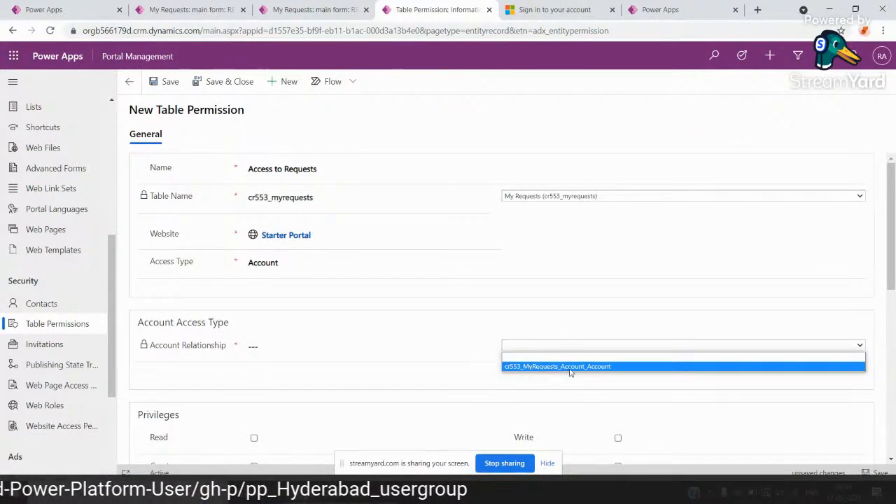
pyautogui.click(552, 368)
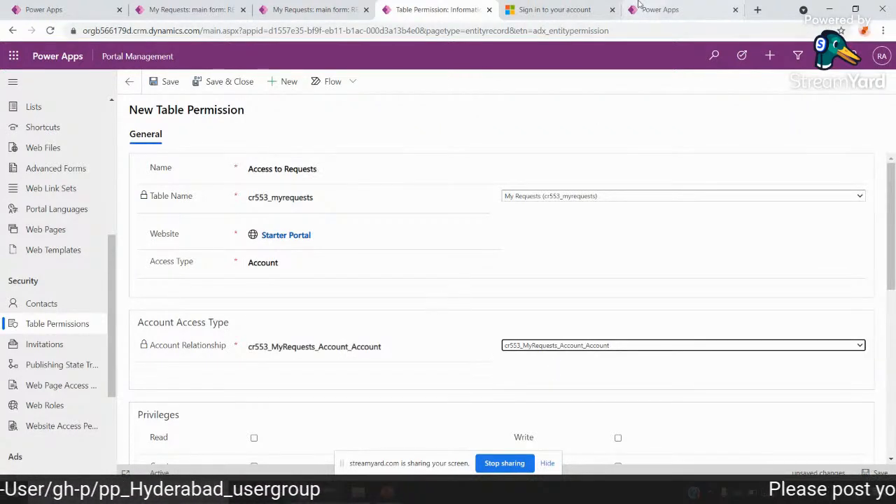
# Switch to the portal's Microsoft sign-in page and accept the permissions requested by Microsoft CRM Portals.
pyautogui.click(638, 7)
pyautogui.click(578, 6)
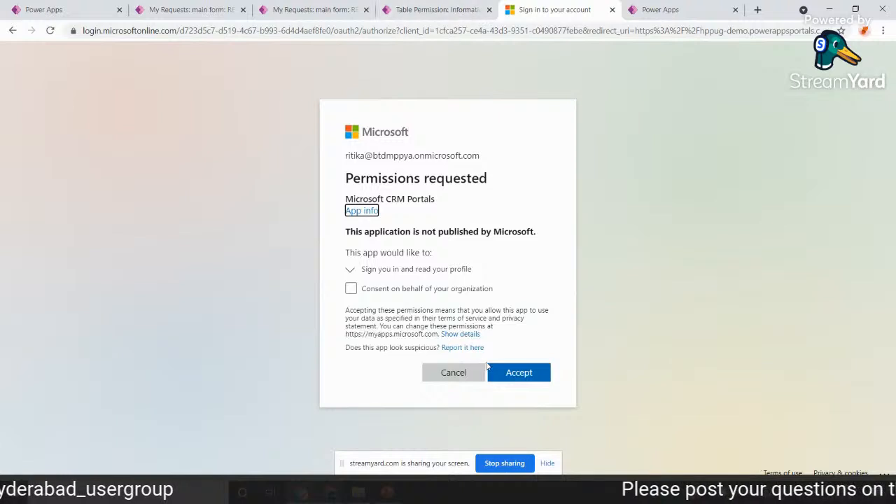
pyautogui.click(516, 371)
# Check the forms of the REQ 002 and REQ 003 records, then show the My Requests table's data again.
pyautogui.click(276, 8)
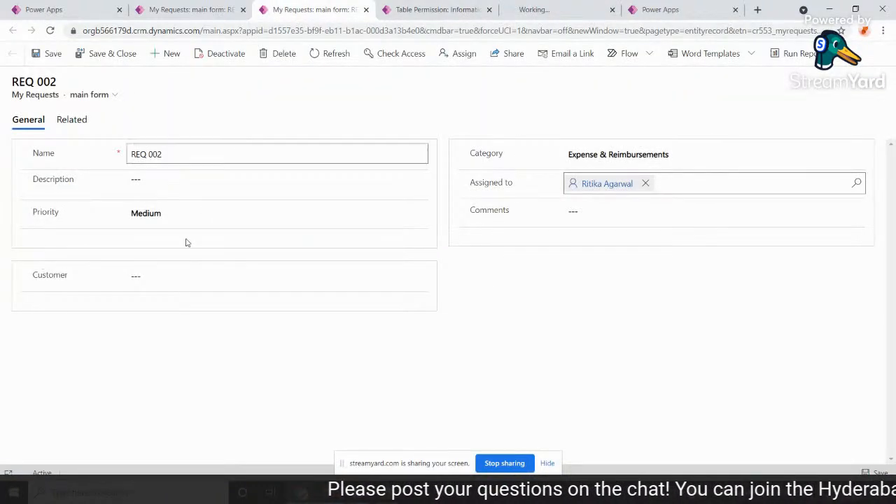
pyautogui.click(95, 95)
pyautogui.click(235, 6)
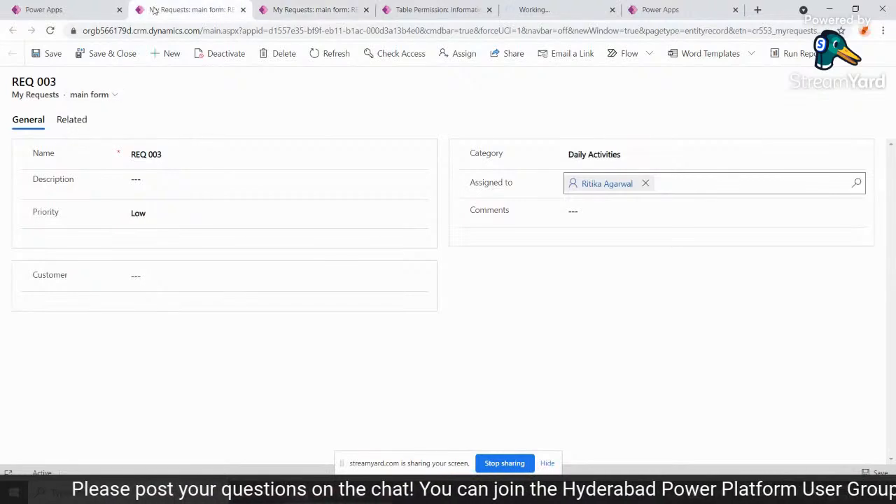
pyautogui.click(45, 11)
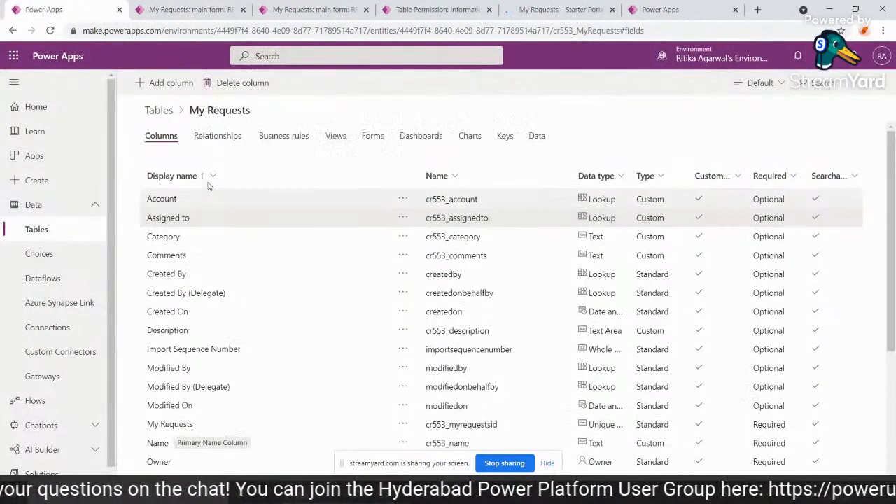
pyautogui.click(548, 137)
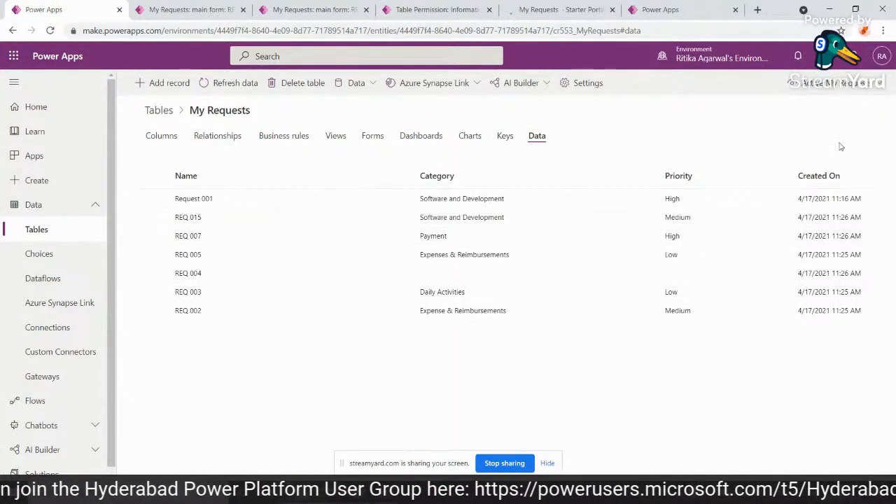
# Show the My Requests table's data with its custom columns and close the two open request record pages.
pyautogui.click(837, 85)
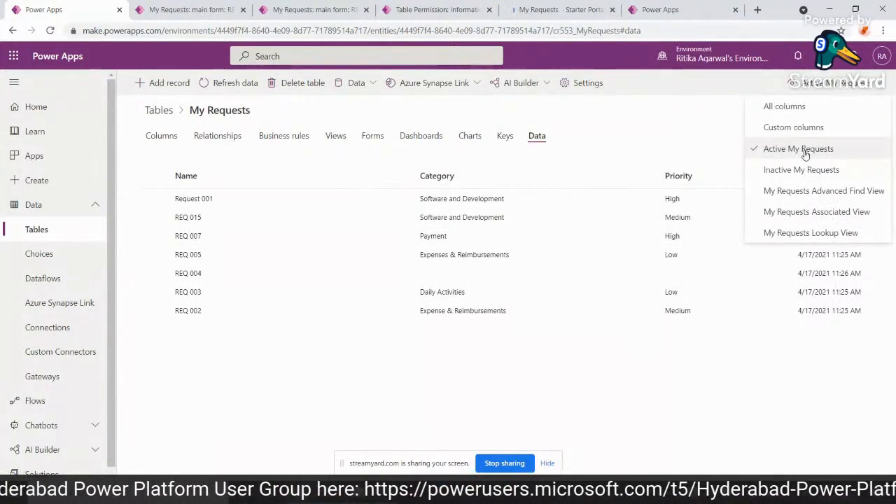
pyautogui.click(774, 125)
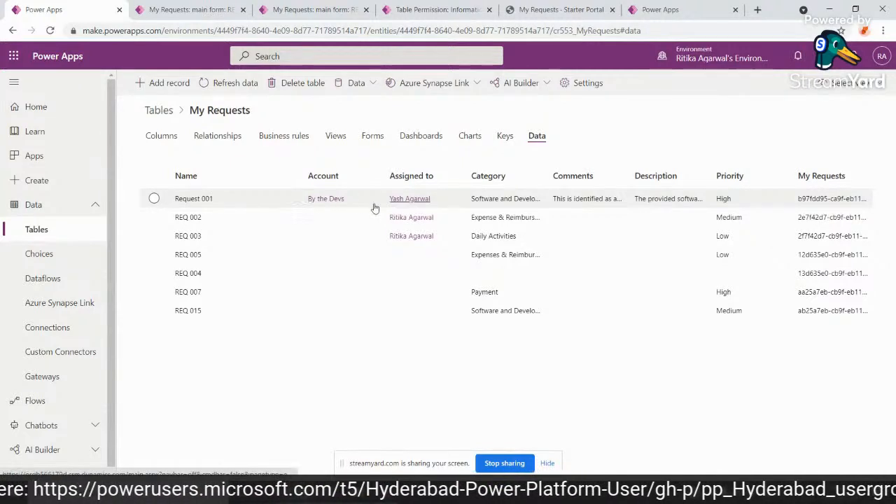
pyautogui.click(301, 7)
pyautogui.click(170, 7)
pyautogui.click(244, 10)
pyautogui.click(244, 9)
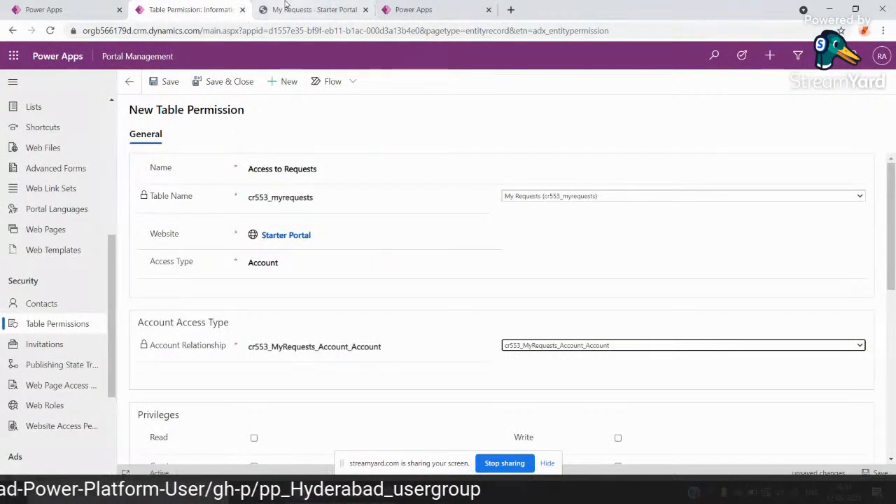
# Grant the Read privilege on the Access to Requests table permission and save it.
pyautogui.scroll(-2, 551, 366)
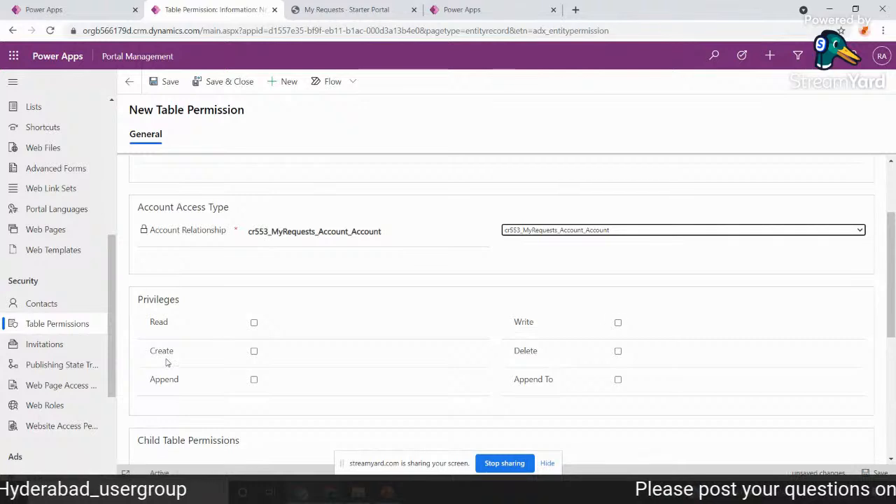
pyautogui.click(254, 323)
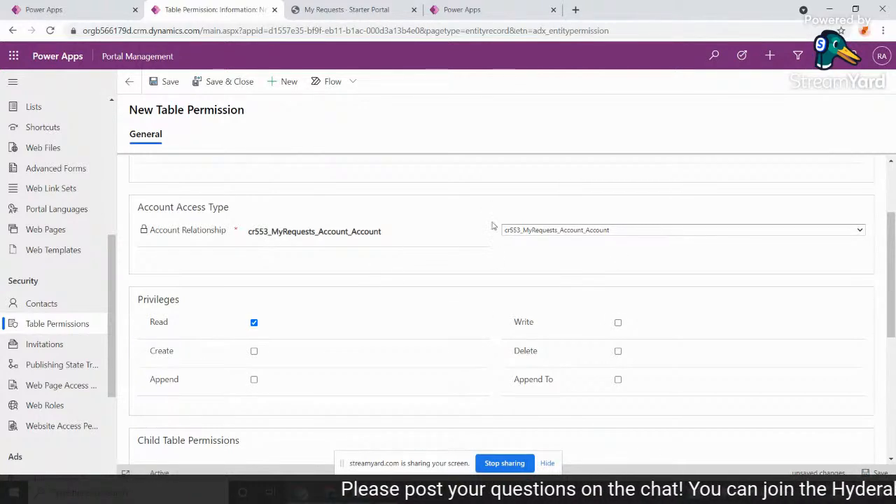
pyautogui.scroll(-5, 512, 324)
pyautogui.scroll(7, 341, 186)
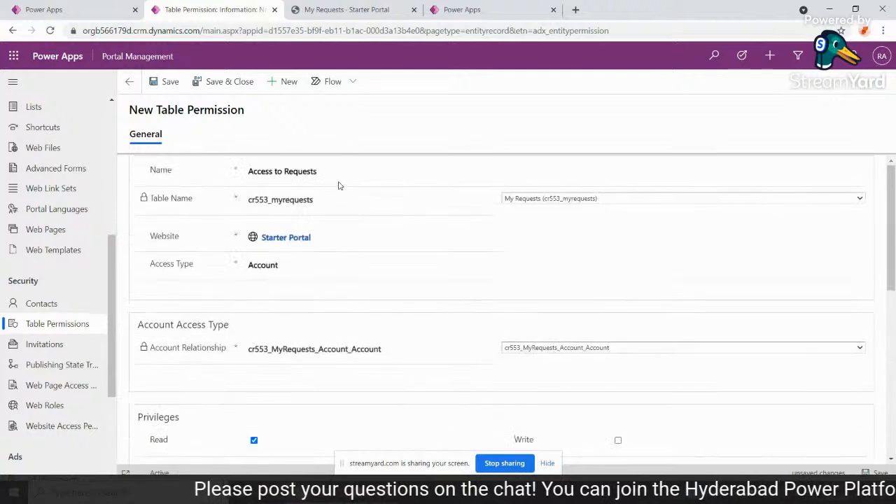
pyautogui.click(170, 84)
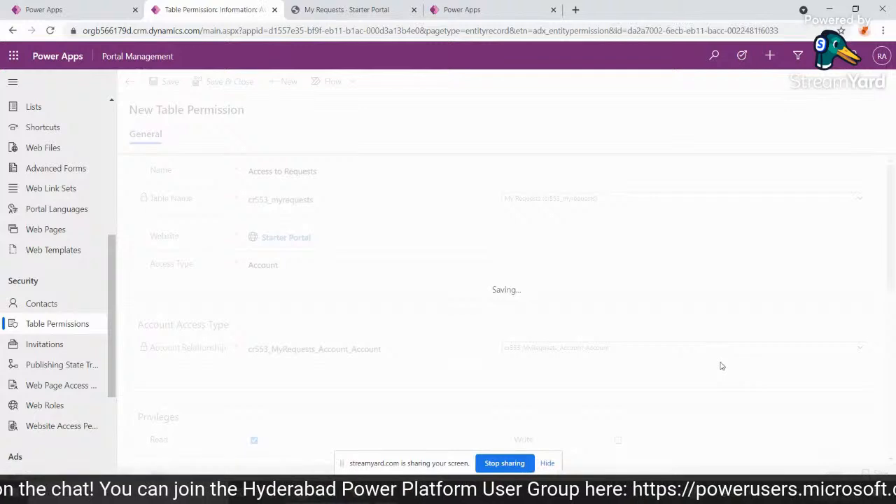
# Add the Administrators and Authenticated Users web roles to the Access to Requests table permission.
pyautogui.scroll(-7, 722, 366)
pyautogui.scroll(-3, 784, 268)
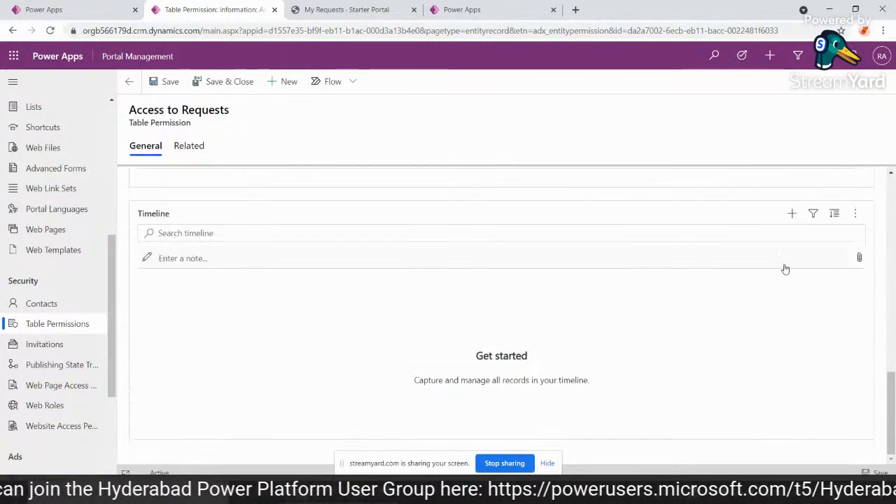
pyautogui.scroll(2, 705, 253)
pyautogui.click(732, 201)
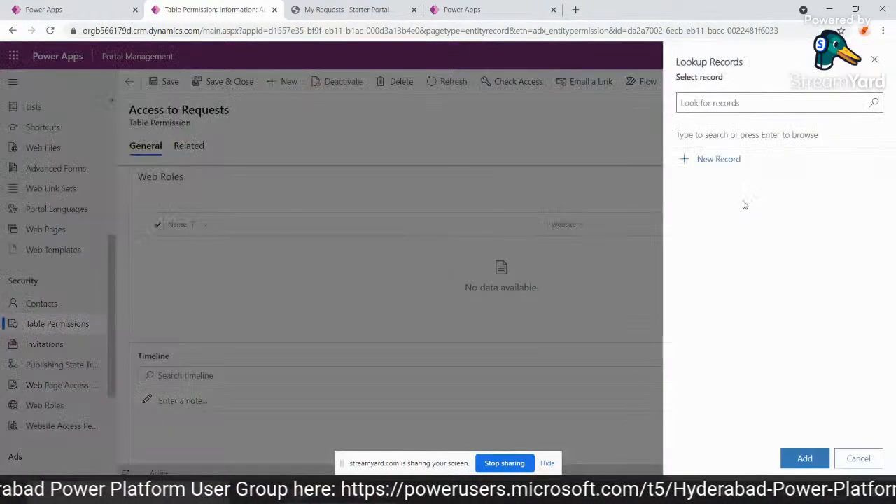
pyautogui.click(730, 103)
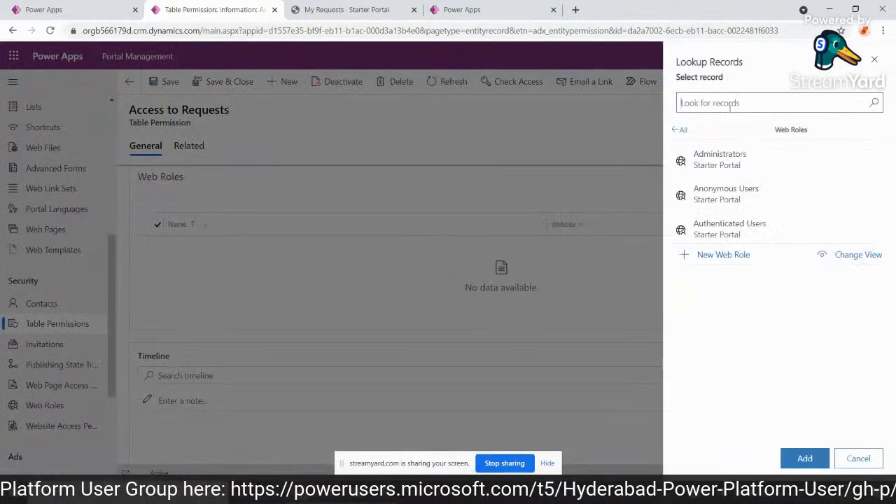
pyautogui.click(710, 173)
pyautogui.click(725, 241)
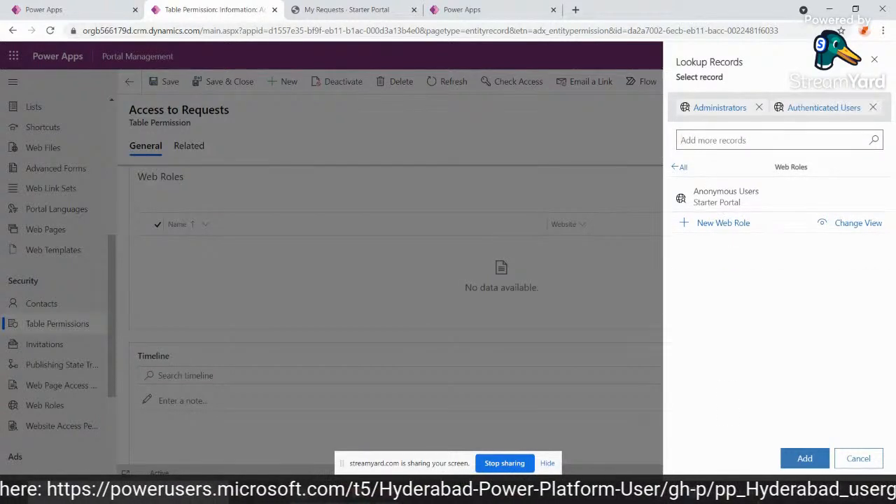
pyautogui.click(805, 459)
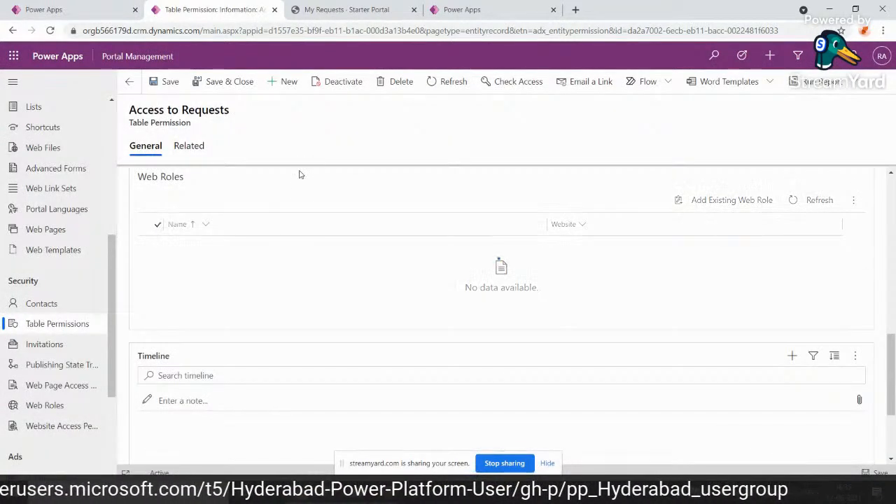
# Set the Account Name on the signed-in portal user's contact record to By the Devs and save the contact.
pyautogui.click(62, 310)
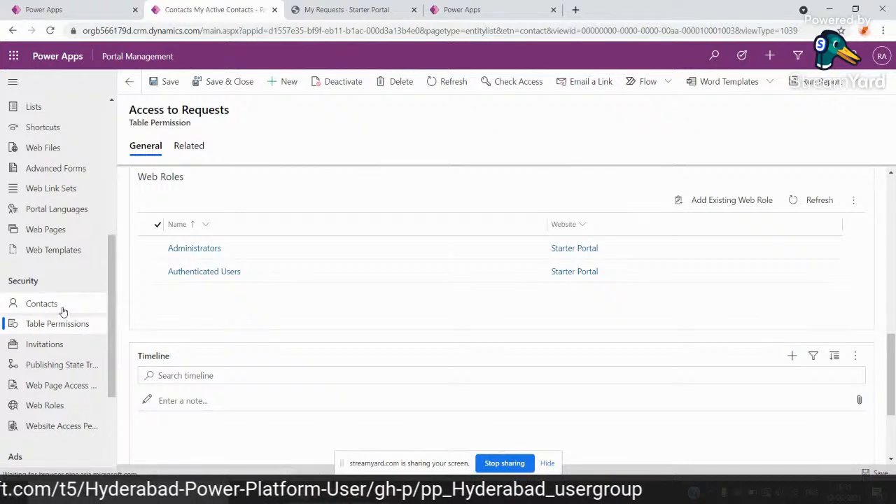
pyautogui.click(156, 186)
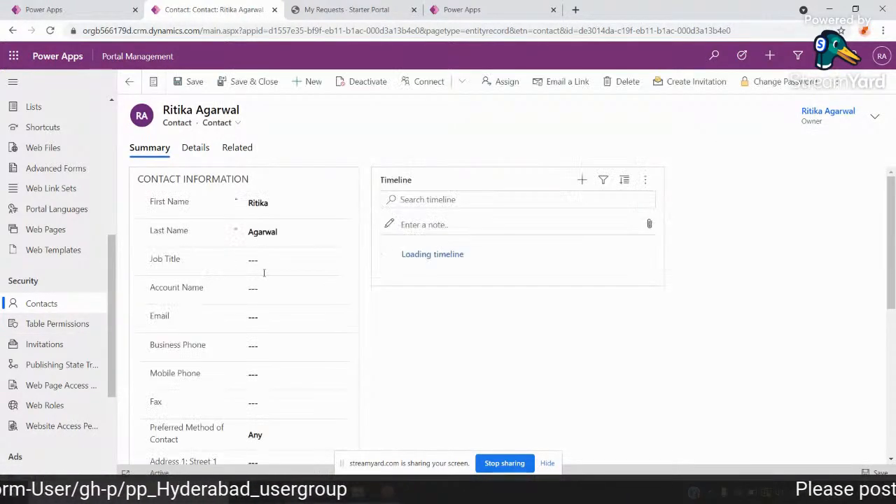
pyautogui.click(257, 292)
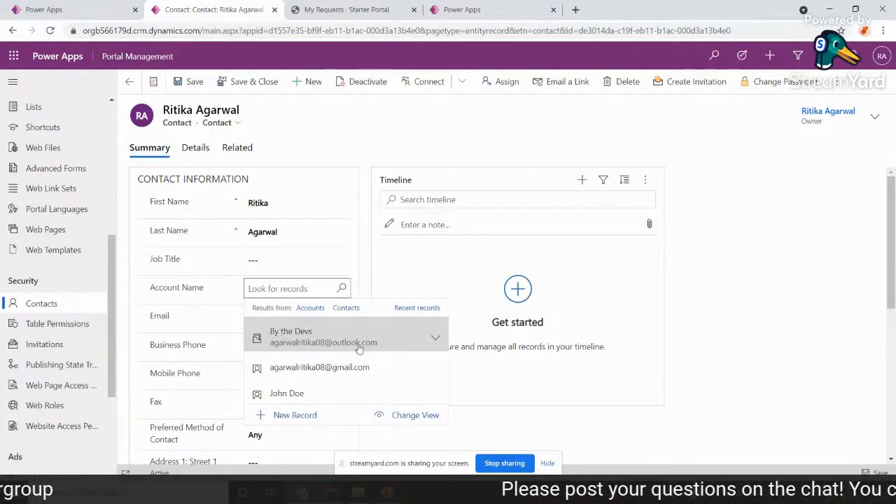
pyautogui.click(358, 349)
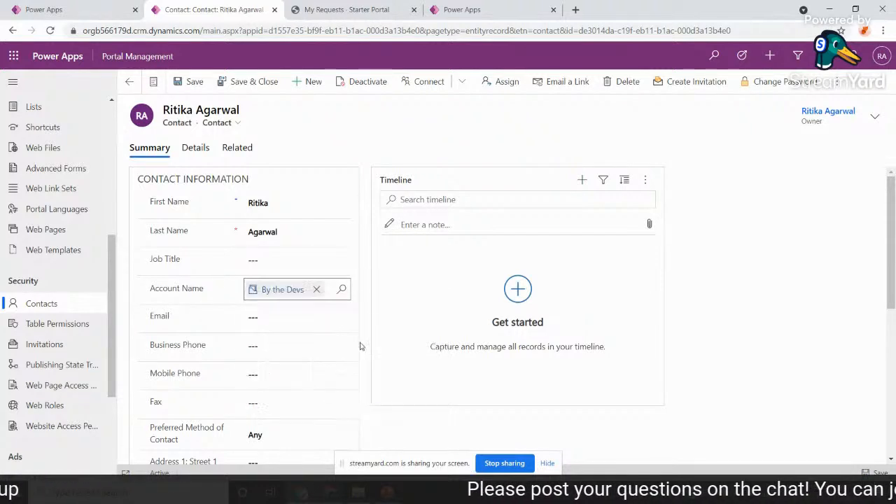
pyautogui.click(193, 82)
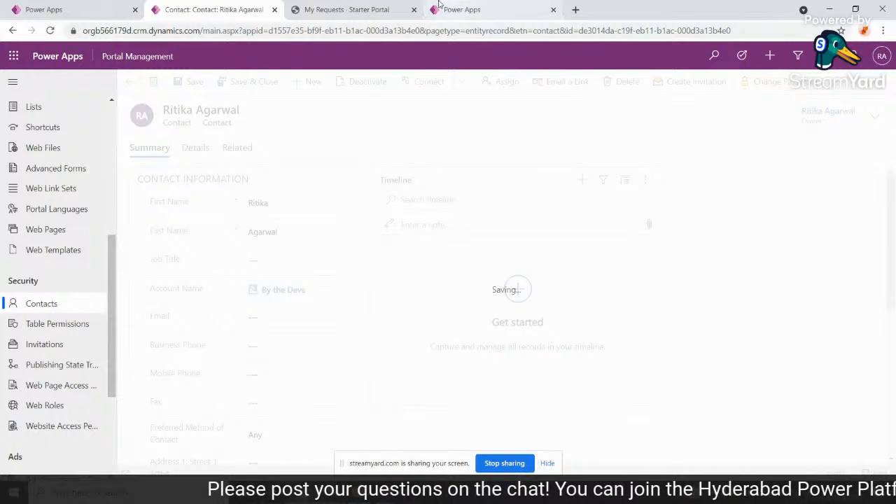
# Switch to the portal's My Requests page and copy the site's base address without the requests path.
pyautogui.click(324, 9)
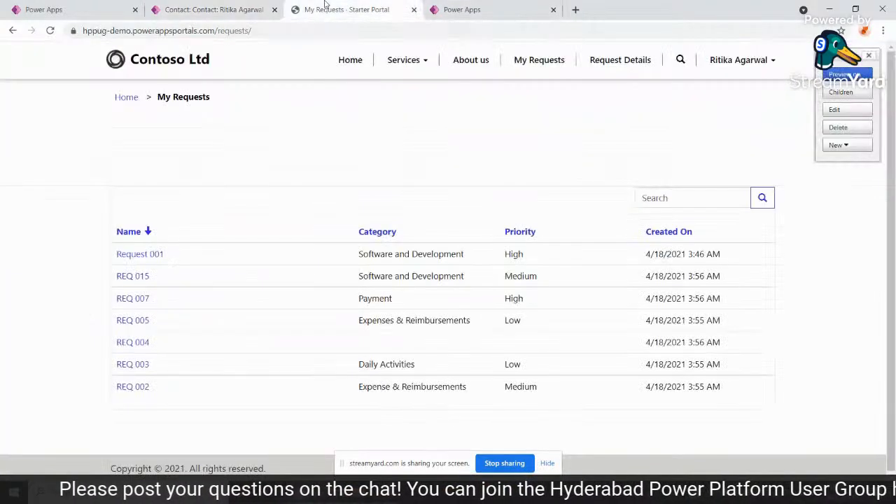
pyautogui.click(738, 60)
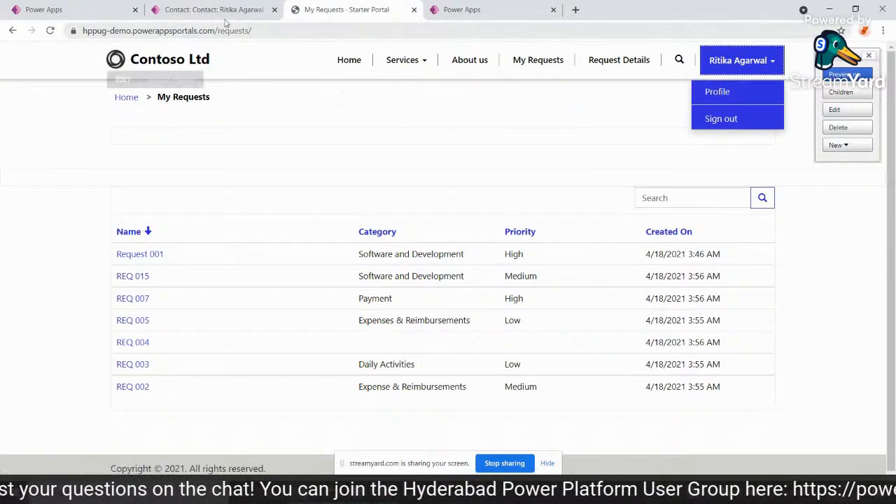
pyautogui.moveTo(217, 30); pyautogui.dragTo(7, 18)
pyautogui.hotkey('ctrl', 'c')
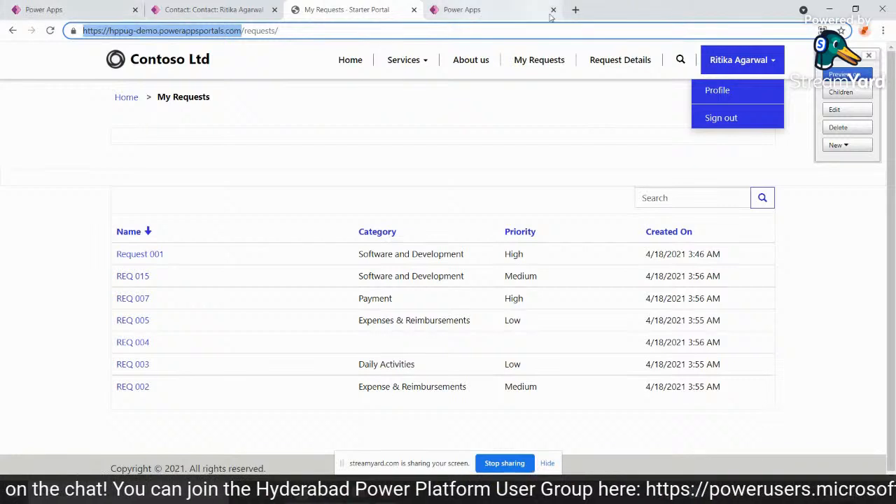
# Open the portal's about page at hppug-demo.powerappsportals.com/_services/about in a new browser tab.
pyautogui.click(575, 9)
pyautogui.hotkey('ctrl', 'v')
pyautogui.write('_servi')
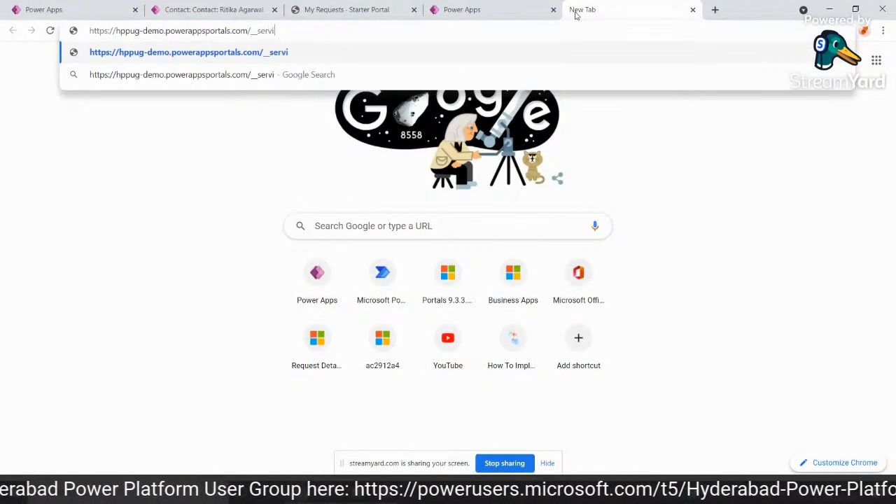
pyautogui.write('ces/')
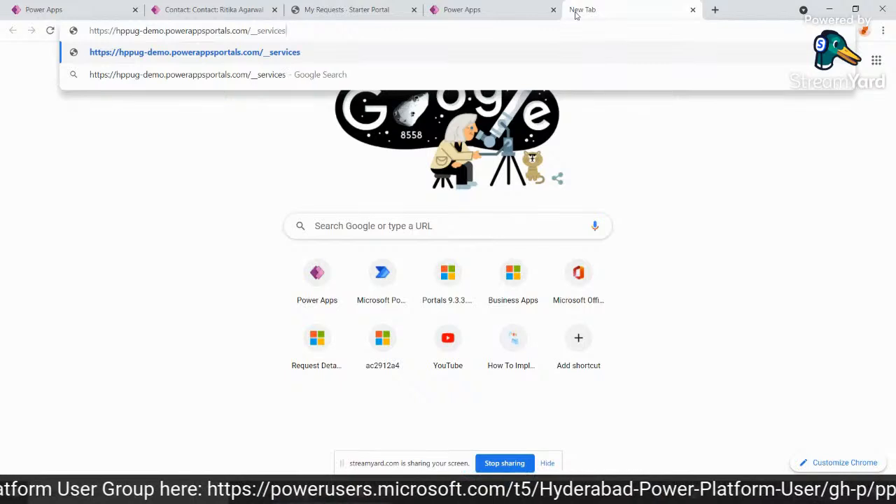
pyautogui.write('about')
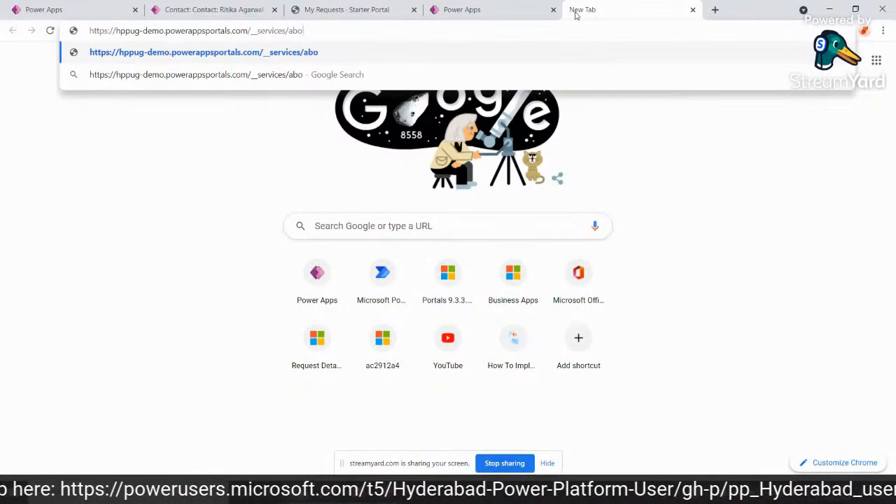
pyautogui.press('Return')
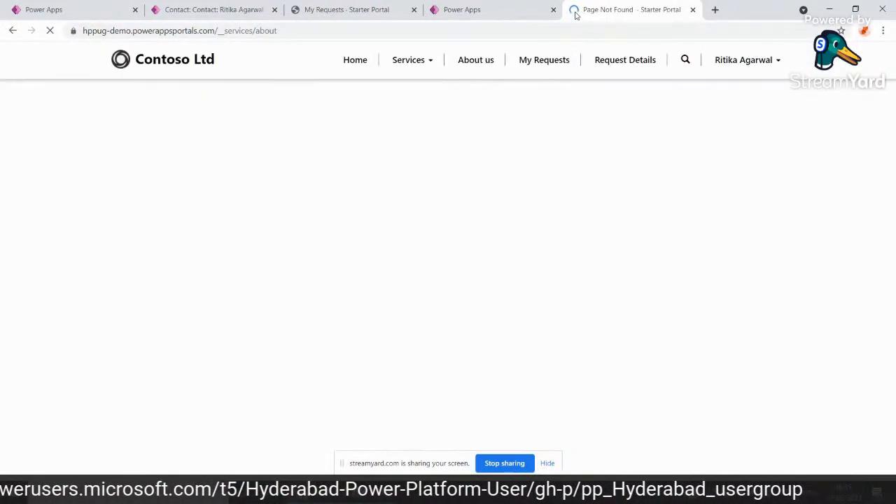
pyautogui.click(225, 34)
pyautogui.click(226, 33)
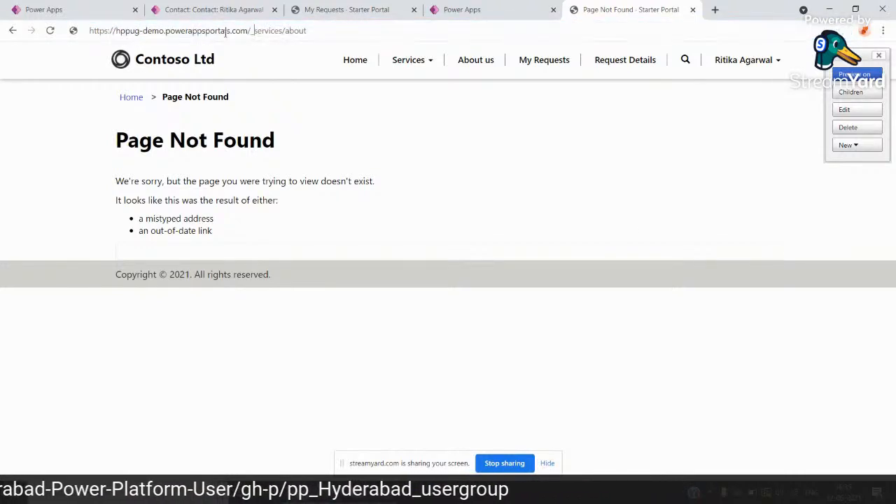
pyautogui.press('Return')
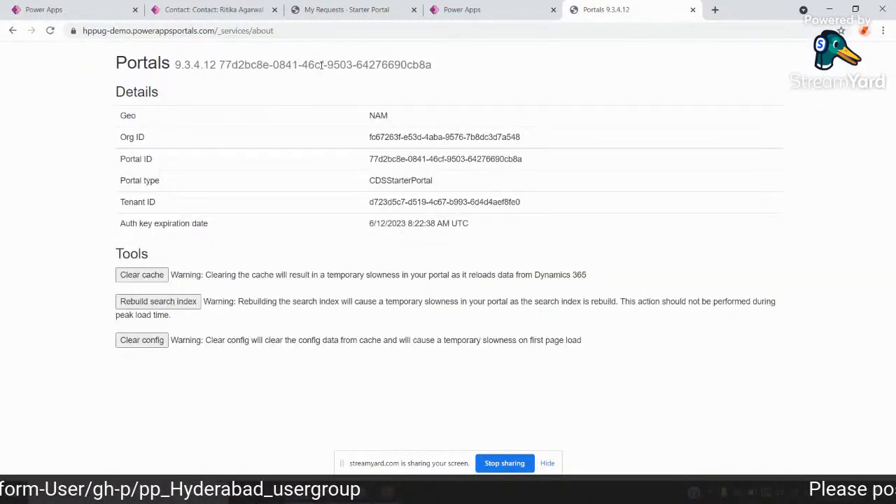
# Clear the portal's cache and reload the My Requests page.
pyautogui.click(136, 276)
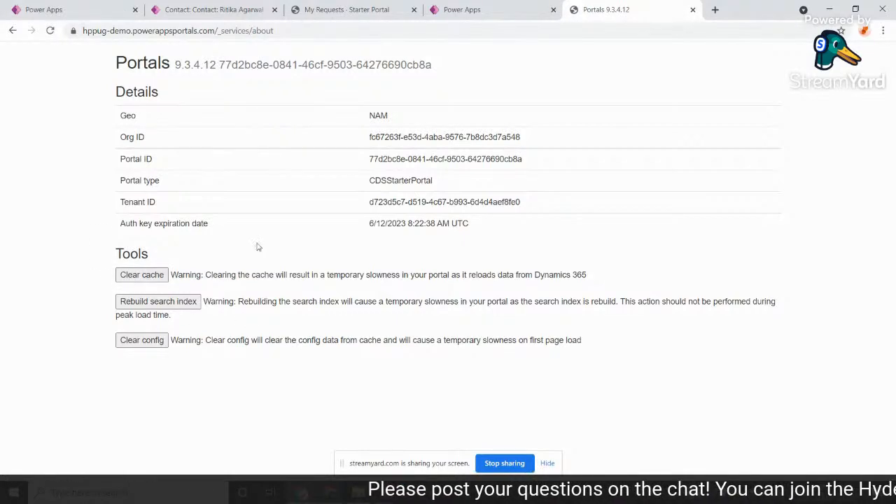
pyautogui.click(350, 9)
pyautogui.click(342, 30)
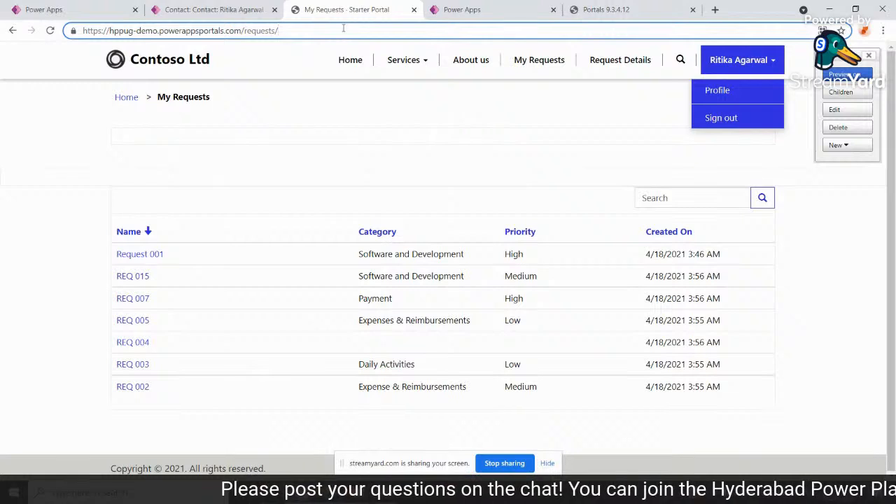
pyautogui.press('Return')
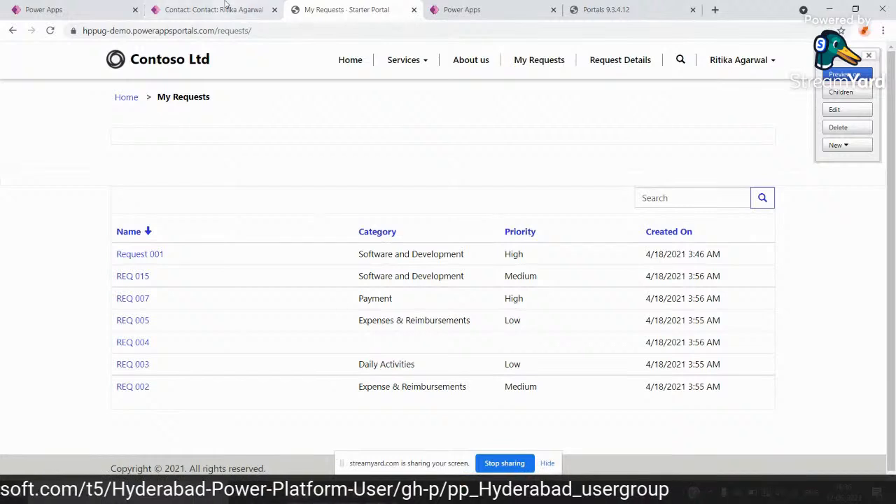
# Enable table permissions on the portal's My Requests list in Portal Management.
pyautogui.click(193, 5)
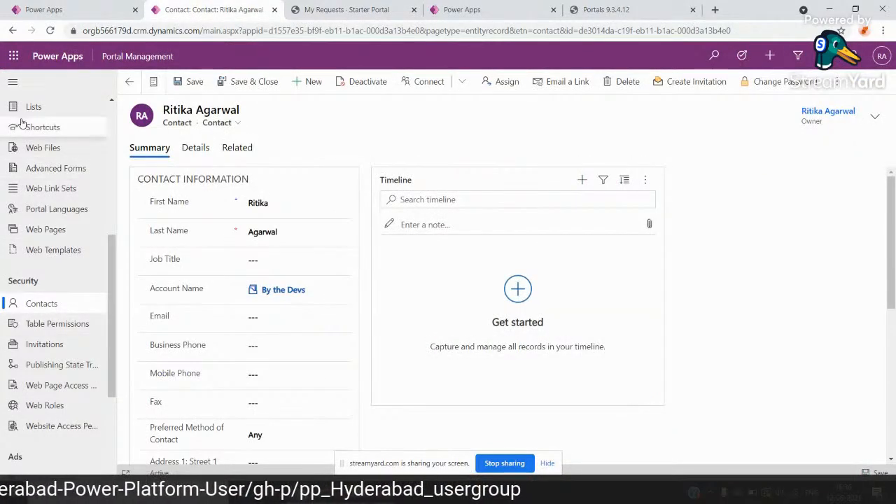
pyautogui.scroll(1, 43, 184)
pyautogui.scroll(1, 44, 184)
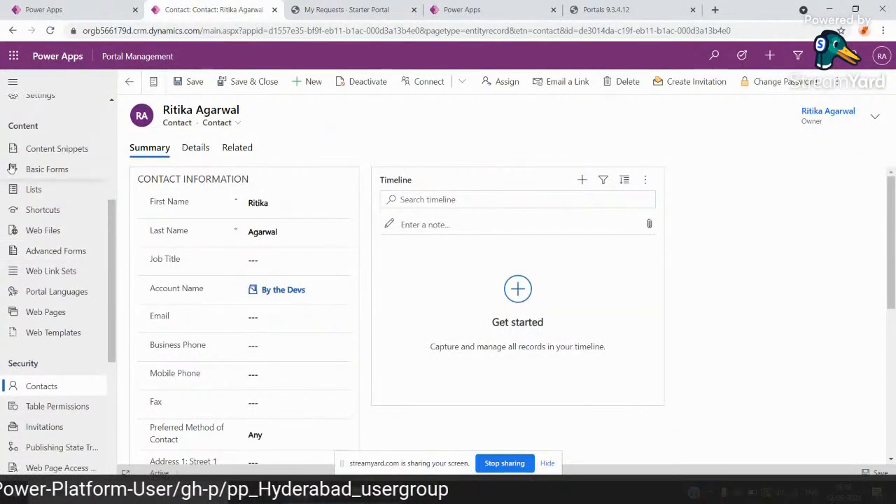
pyautogui.click(35, 189)
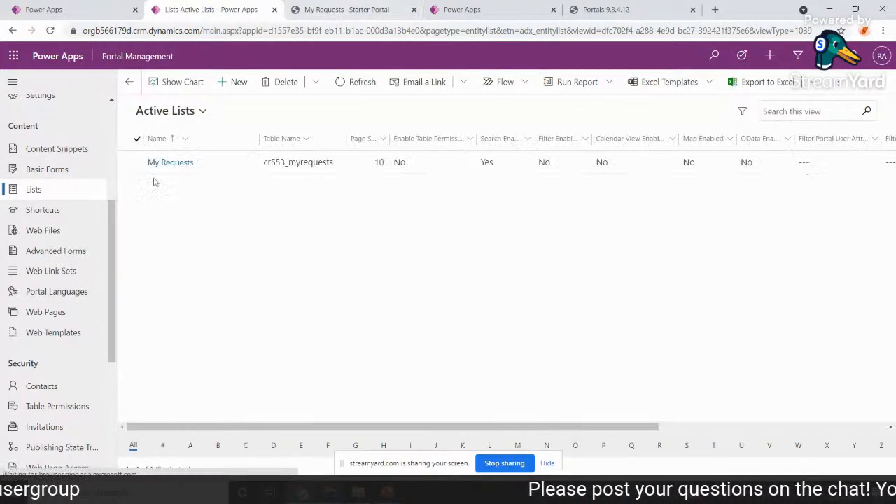
pyautogui.click(176, 169)
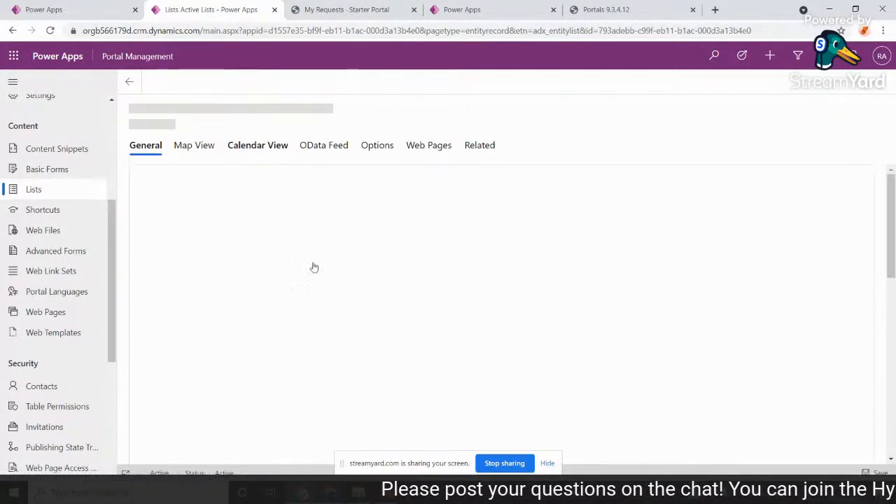
pyautogui.scroll(-1, 393, 346)
pyautogui.scroll(-5, 392, 346)
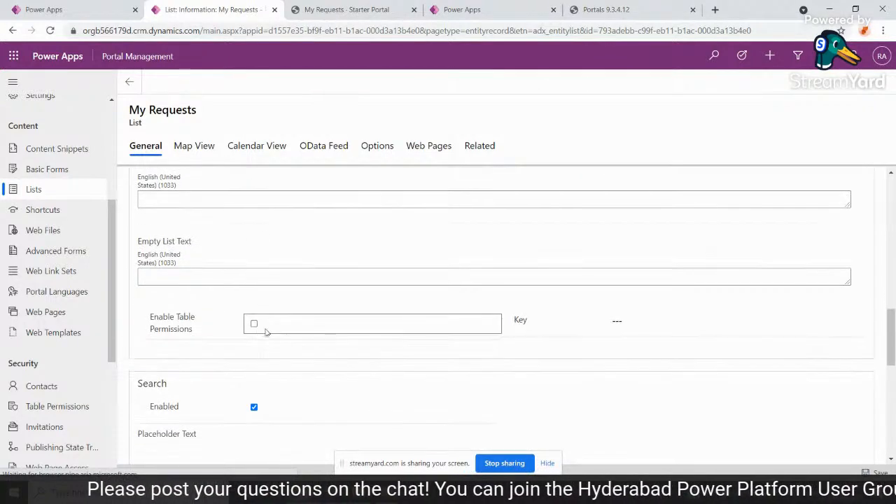
pyautogui.click(255, 325)
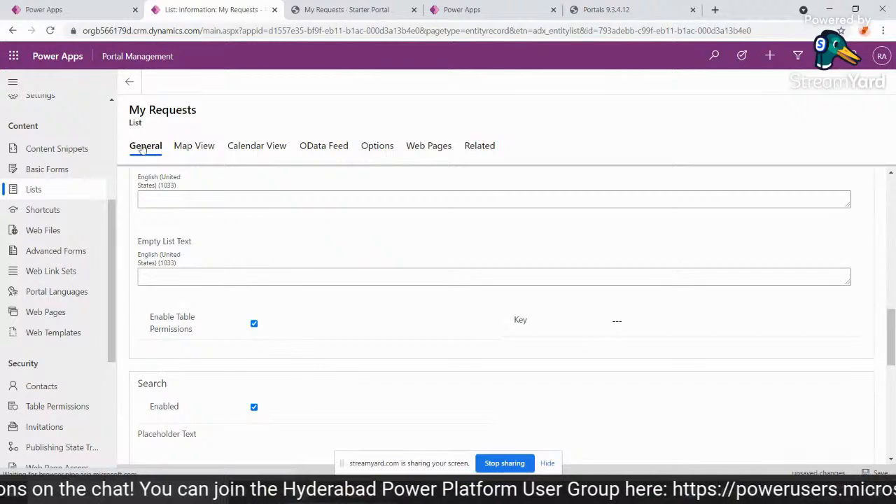
# Save the My Requests list record and return to the Active Lists view.
pyautogui.click(883, 474)
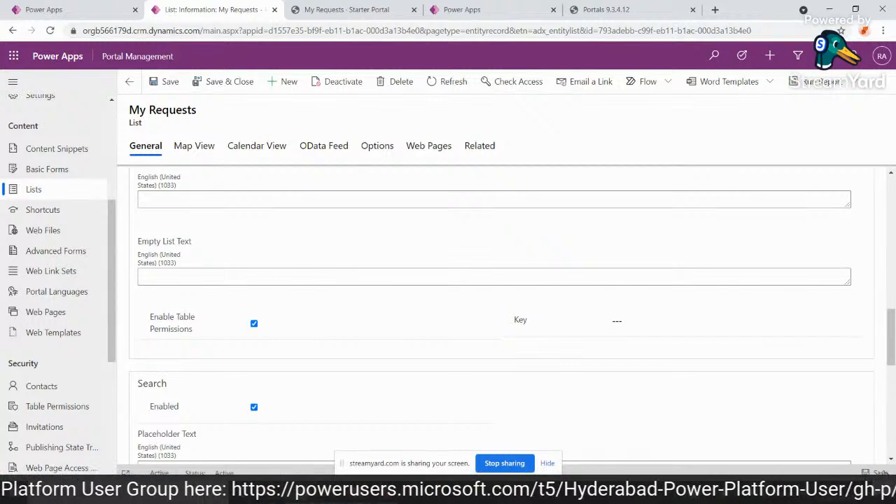
pyautogui.click(129, 81)
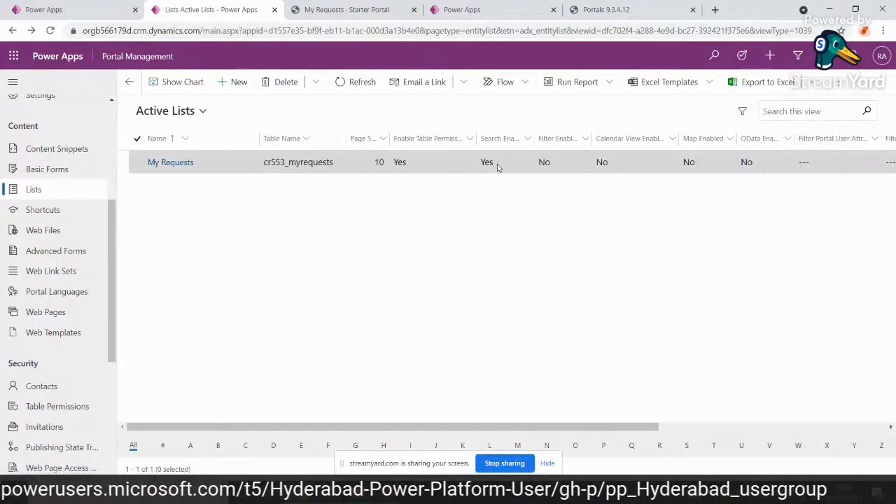
# Clear the portal's cache from its about page and reload the My Requests page.
pyautogui.click(604, 9)
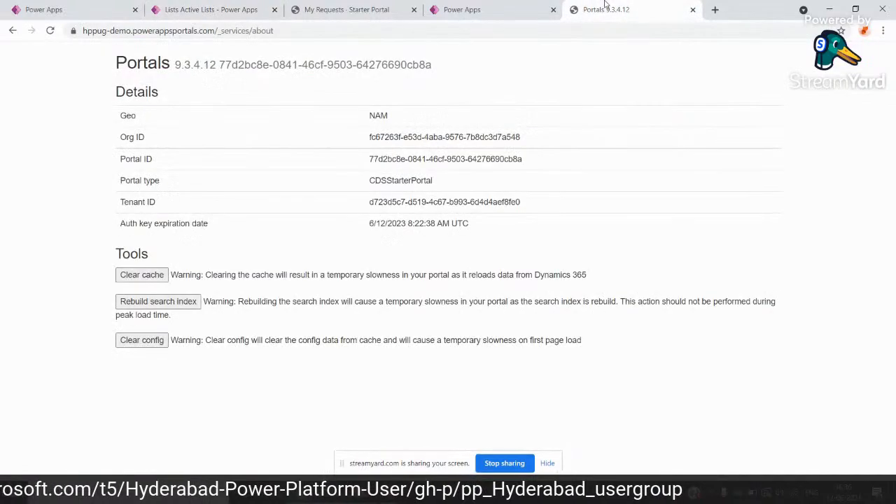
pyautogui.click(158, 276)
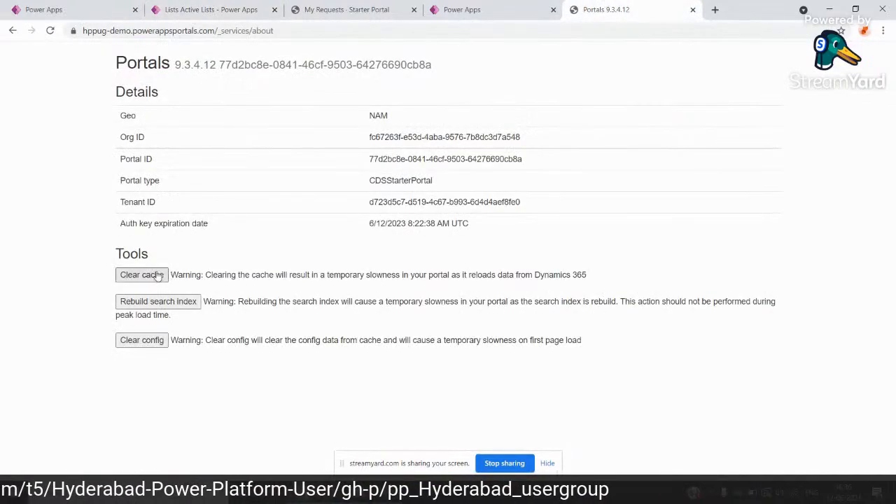
pyautogui.click(345, 9)
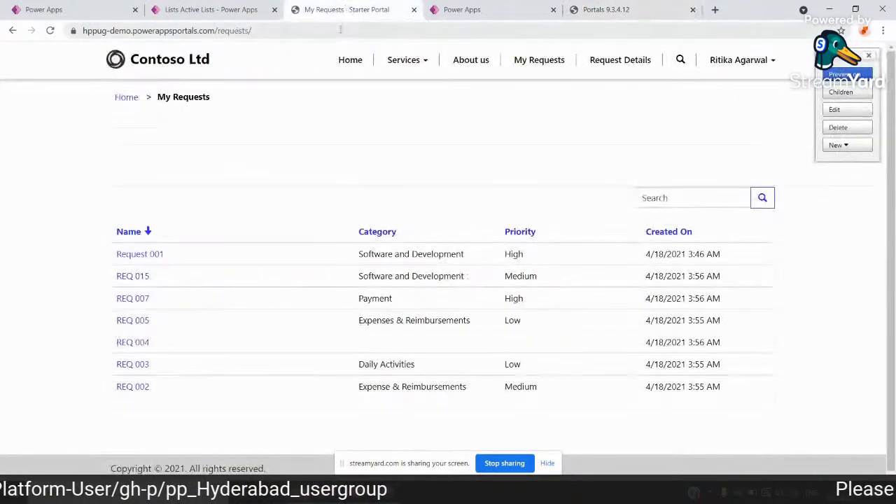
pyautogui.click(340, 28)
pyautogui.press('Return')
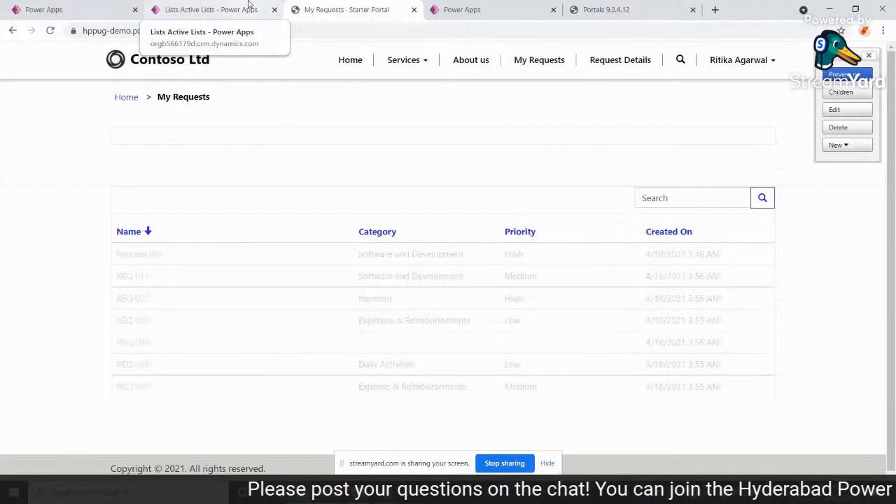
# Delete the global "My Requsts" table permission for cr553_myrequests in Portal Management.
pyautogui.click(249, 7)
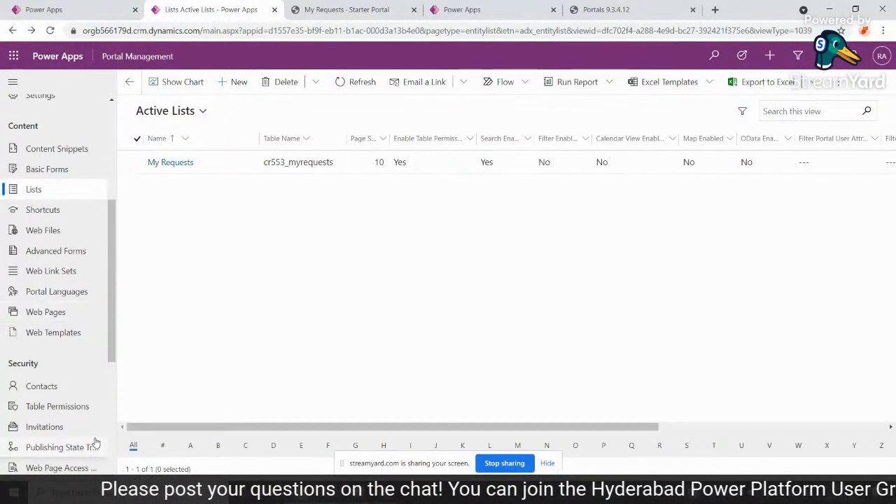
pyautogui.click(44, 412)
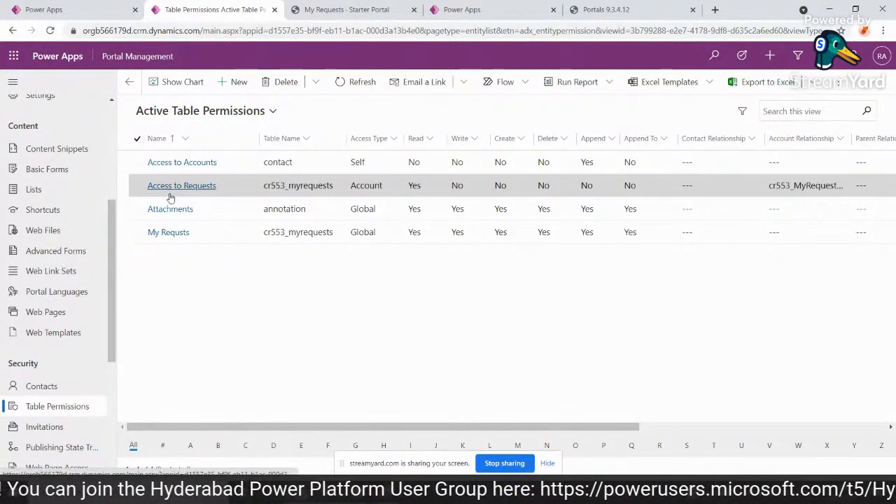
pyautogui.click(153, 234)
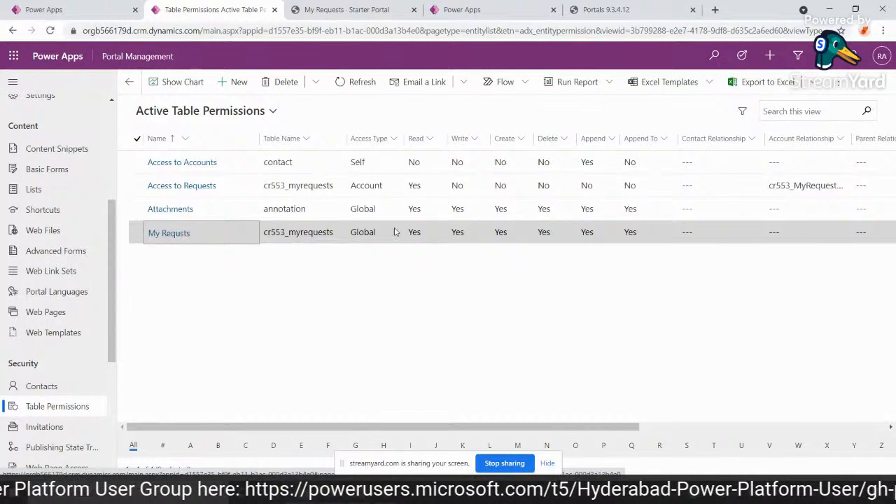
pyautogui.doubleClick(136, 234)
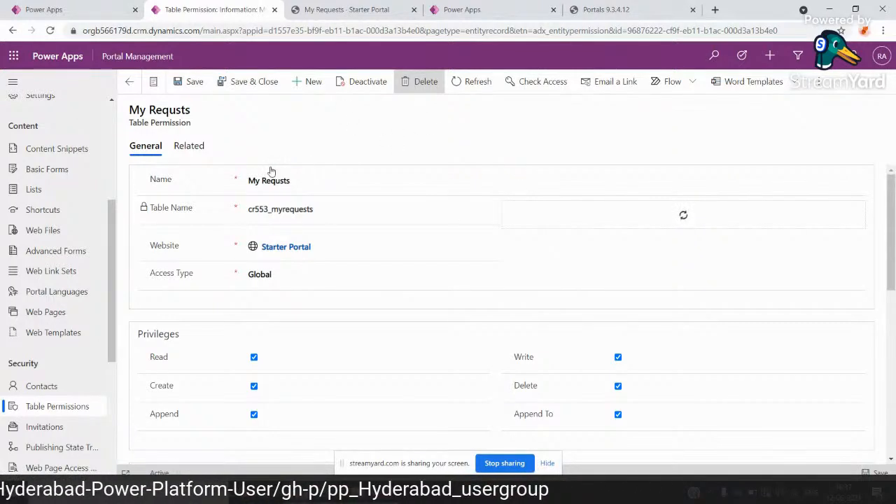
pyautogui.click(423, 93)
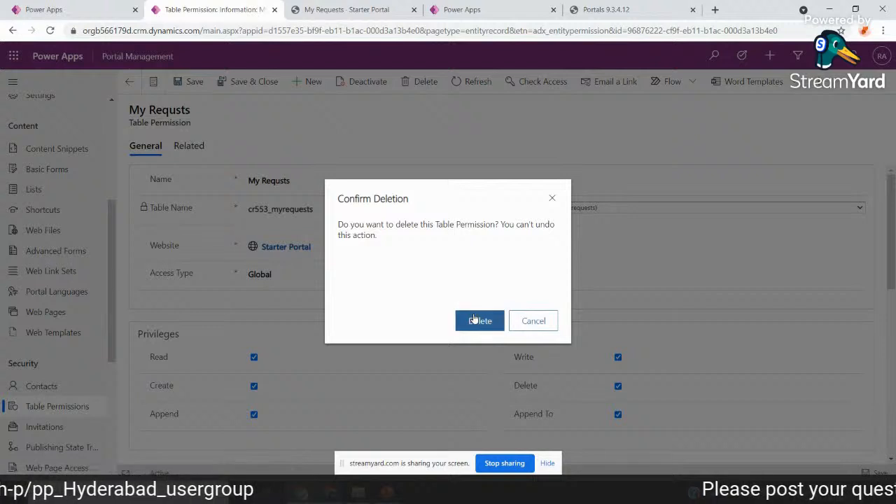
pyautogui.click(477, 320)
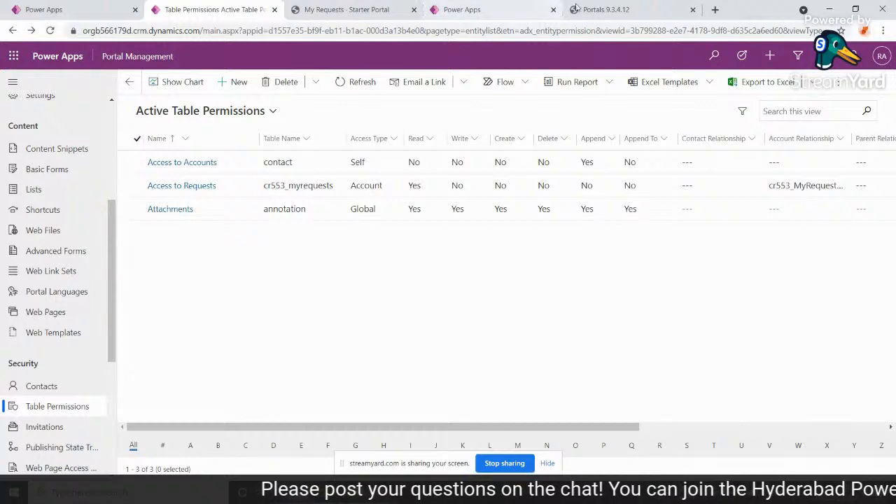
# Clear the portal's cache again and refresh the My Requests page to check which requests are listed.
pyautogui.click(610, 9)
pyautogui.click(144, 277)
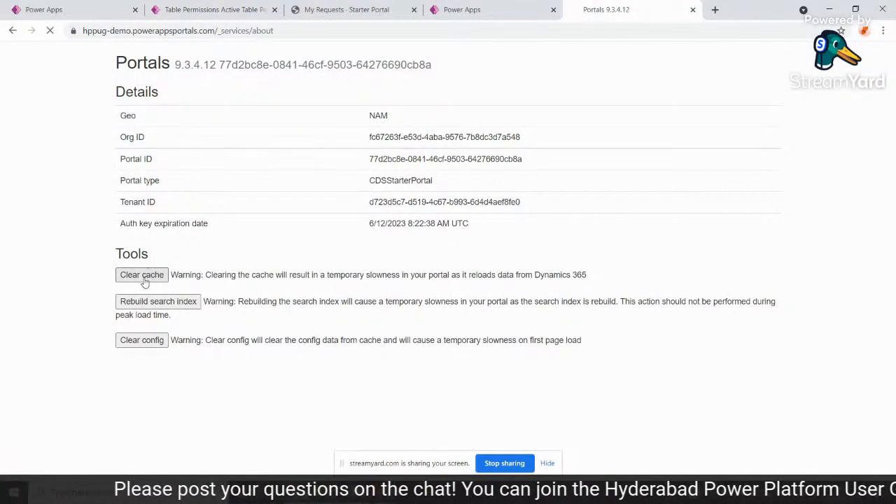
pyautogui.click(383, 10)
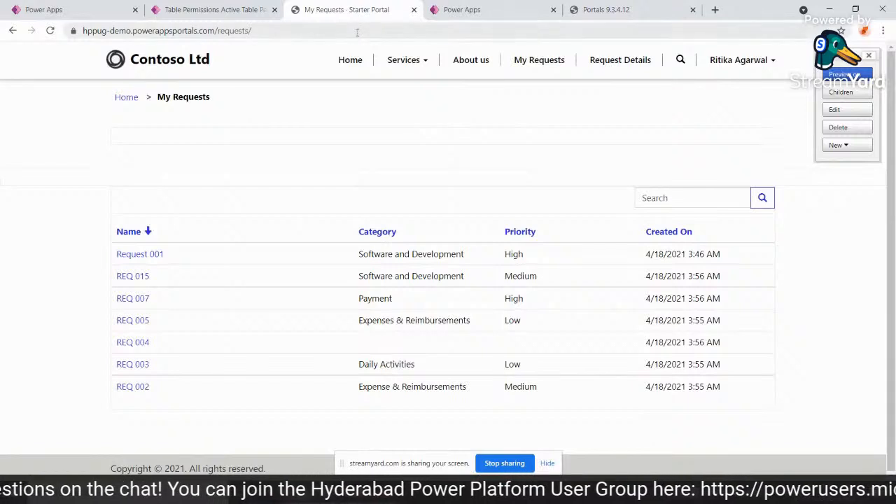
pyautogui.press('F5')
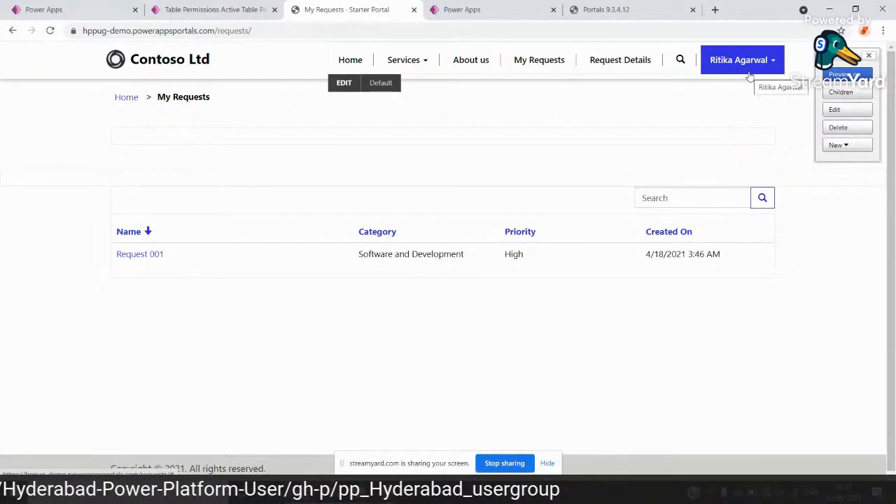
# Start a new table permission in Portal Management and examine the available access types.
pyautogui.click(211, 7)
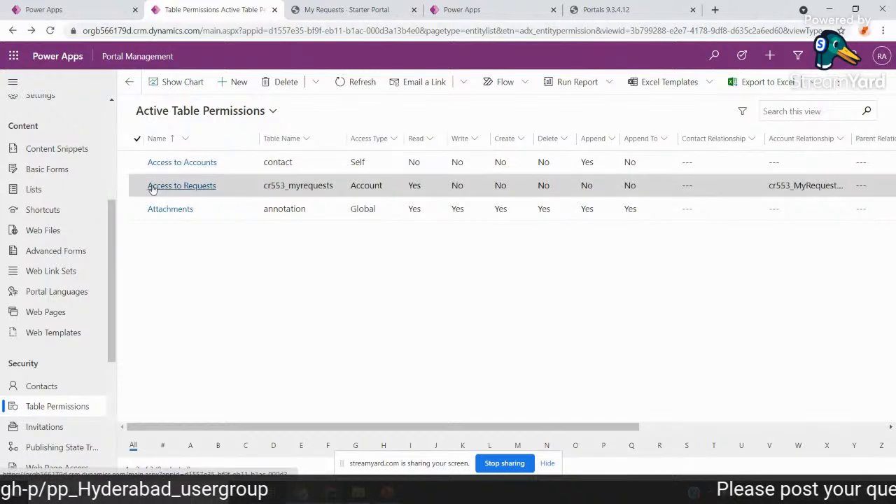
pyautogui.click(234, 88)
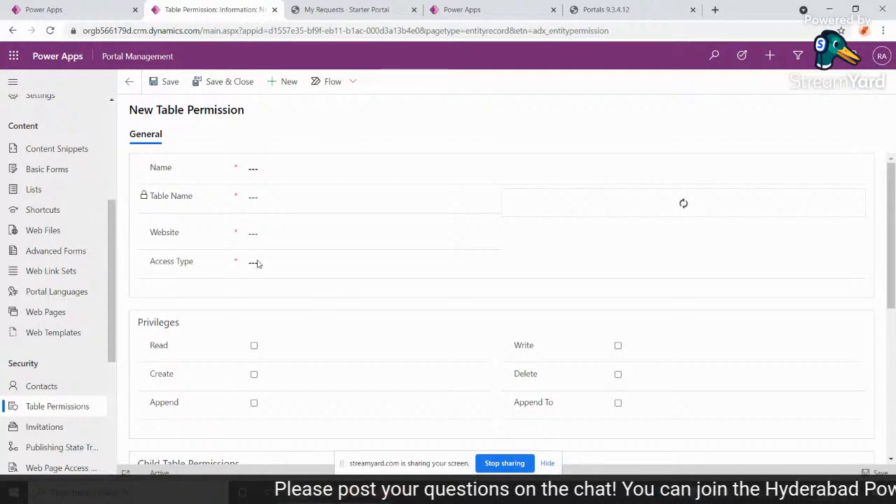
pyautogui.scroll(-2, 262, 263)
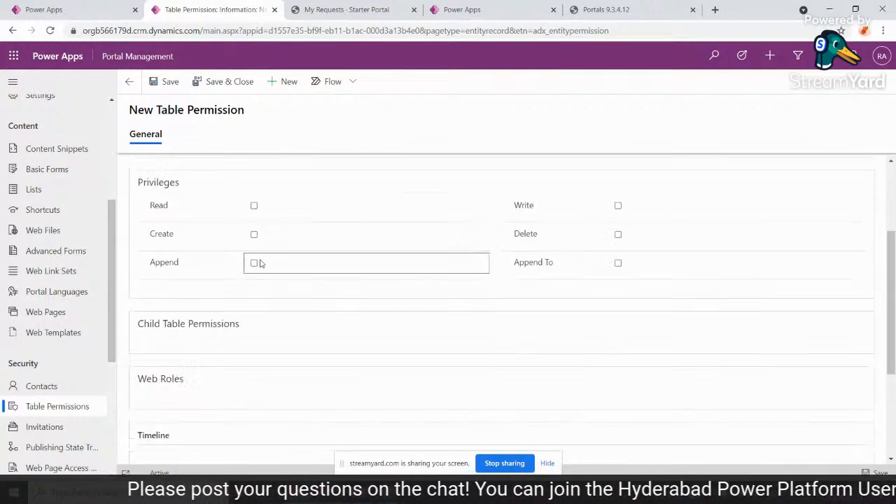
pyautogui.scroll(2, 292, 220)
pyautogui.click(263, 266)
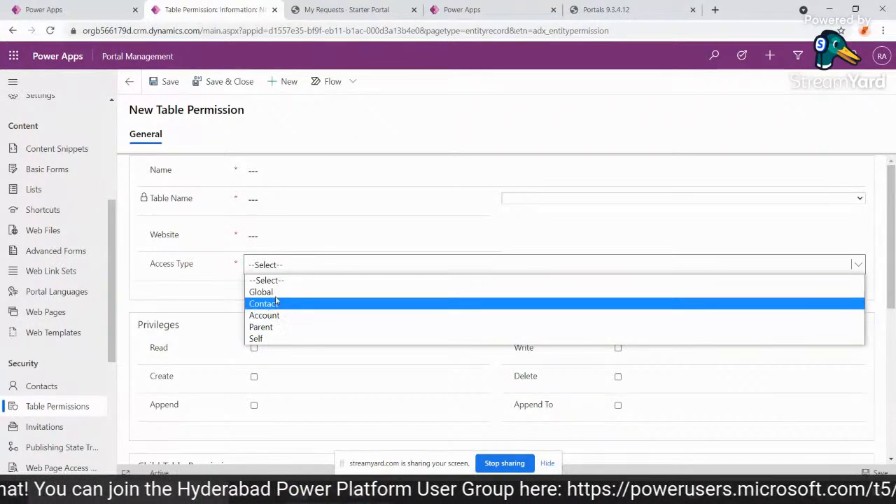
pyautogui.click(306, 229)
pyautogui.click(581, 231)
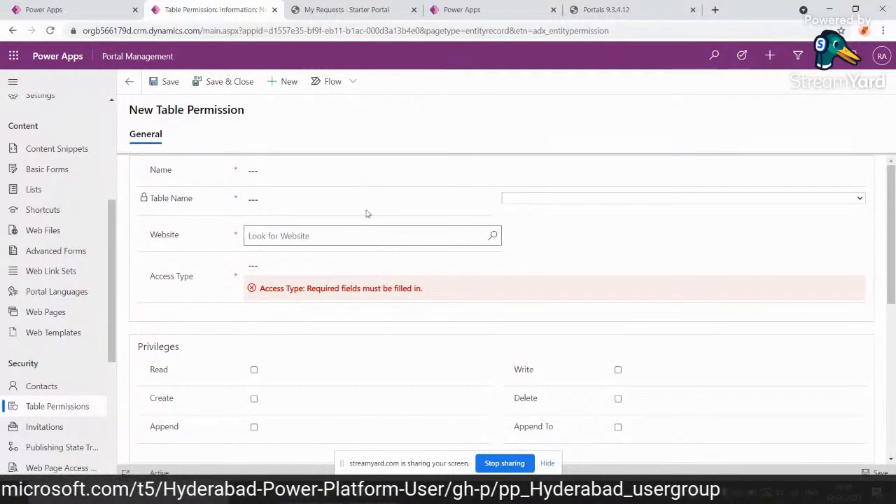
# Try the Account and Parent access types on the new table permission to examine the relationship fields each requires.
pyautogui.click(395, 7)
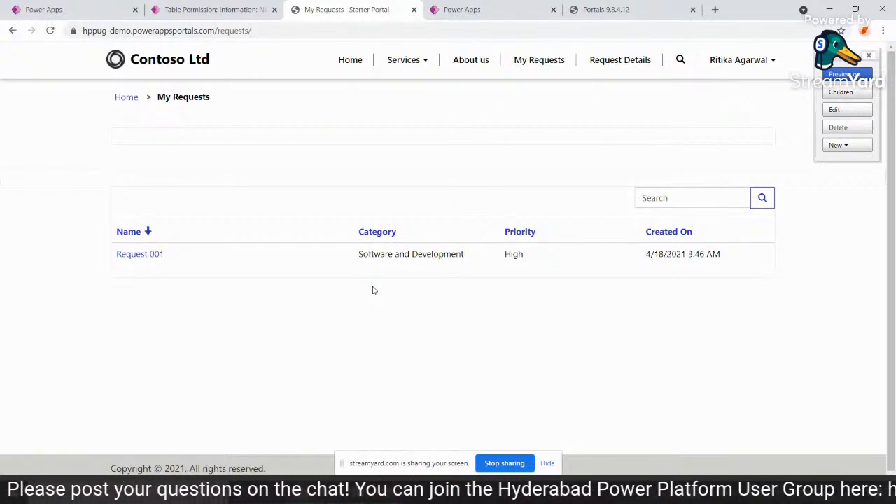
pyautogui.click(203, 9)
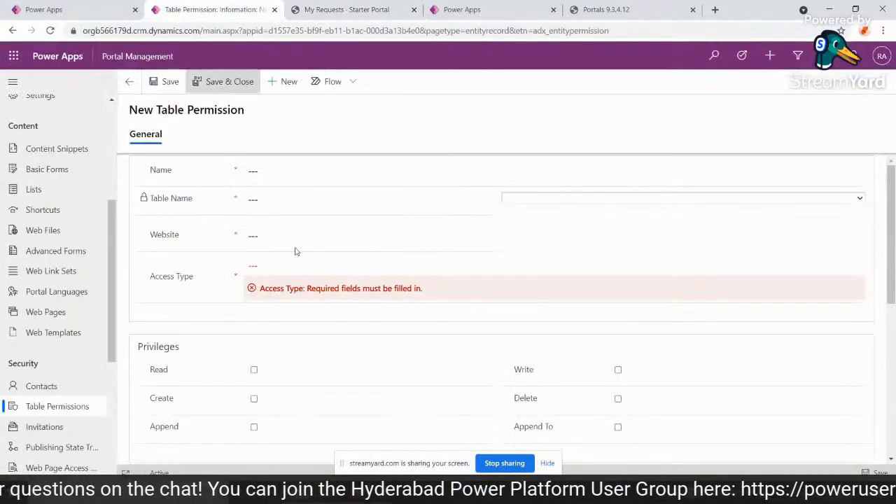
pyautogui.click(284, 280)
pyautogui.click(271, 309)
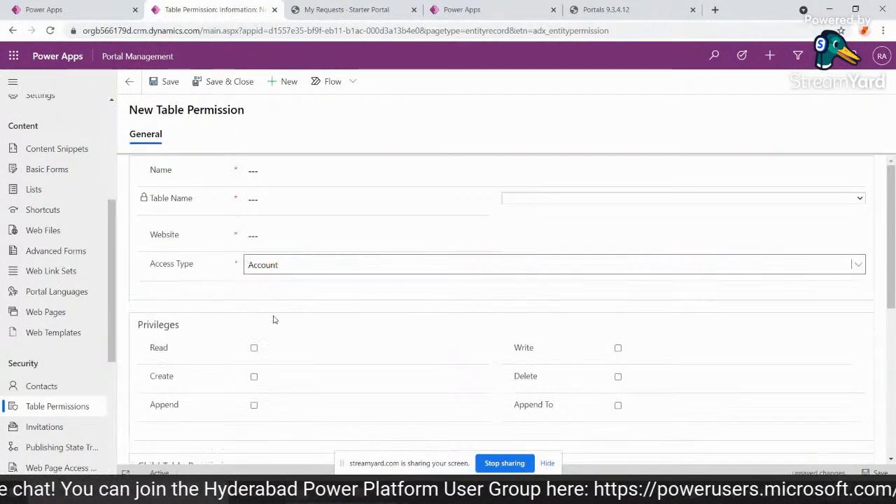
pyautogui.click(263, 275)
pyautogui.click(266, 314)
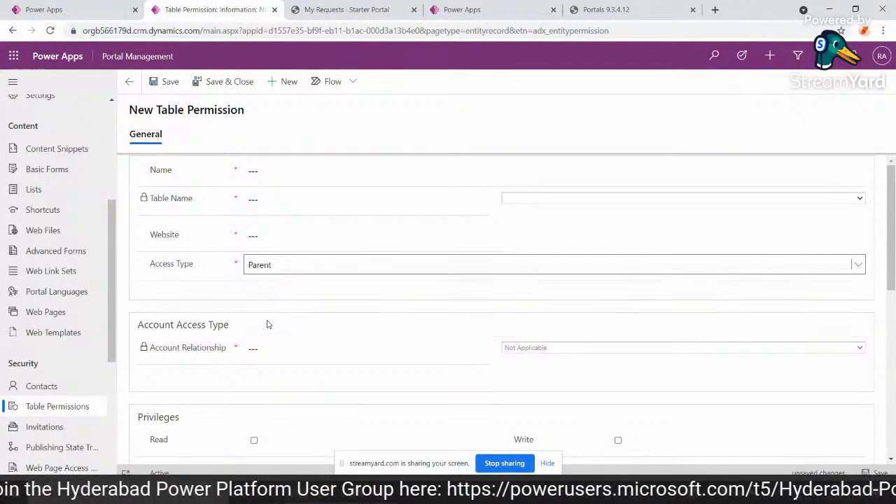
pyautogui.click(570, 351)
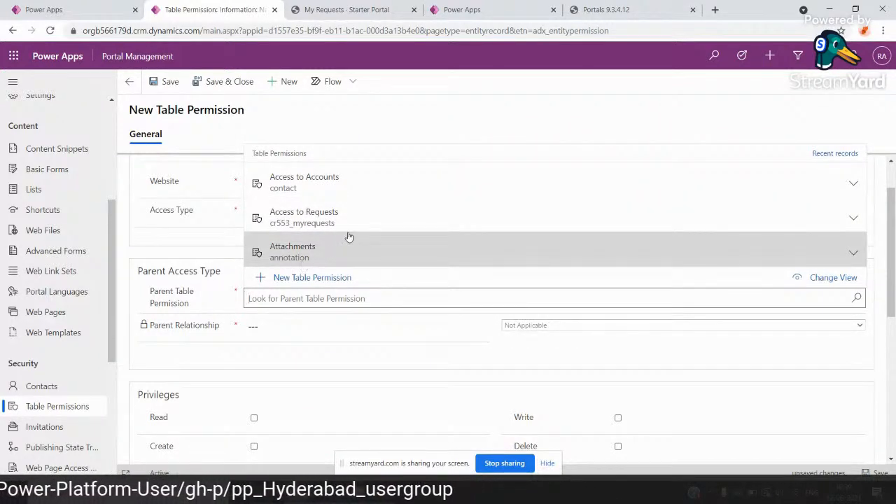
pyautogui.click(130, 81)
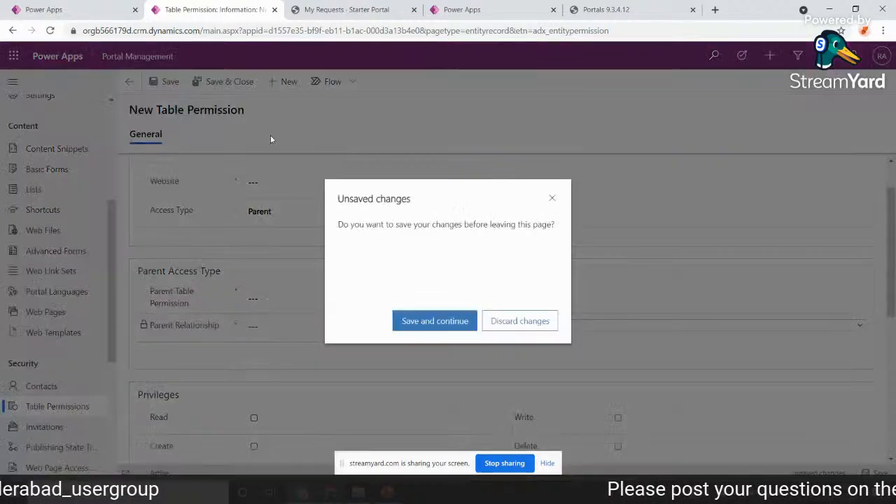
pyautogui.click(552, 199)
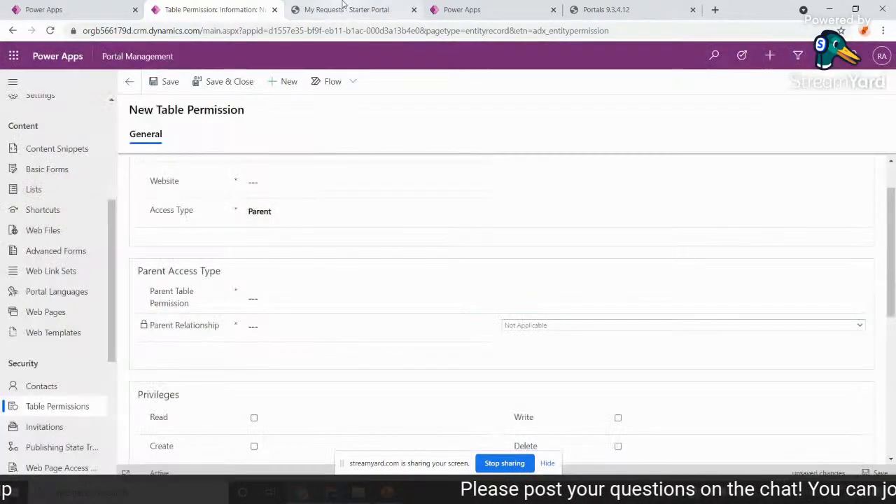
# Reload the My Requests page in the incognito window to check what a signed-out visitor can see.
pyautogui.click(339, 9)
pyautogui.click(313, 28)
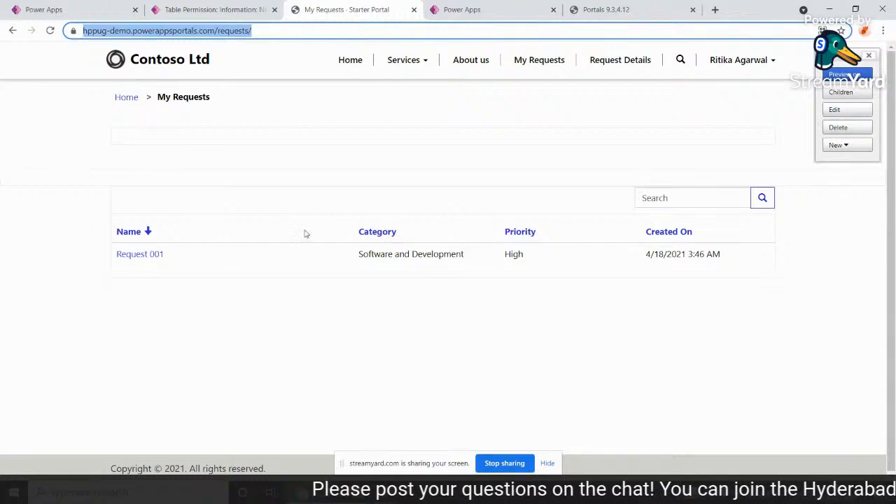
pyautogui.click(330, 493)
pyautogui.moveTo(300, 493)
pyautogui.click(330, 462)
pyautogui.click(262, 37)
pyautogui.press('Return')
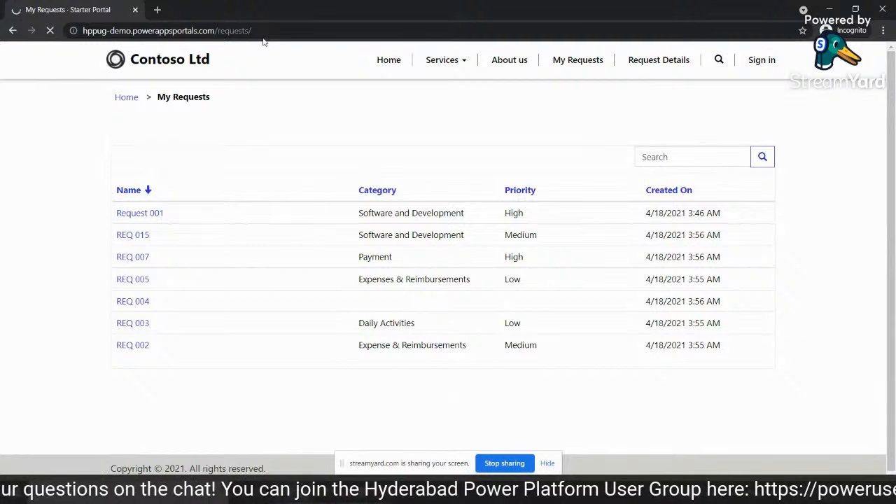
pyautogui.click(264, 38)
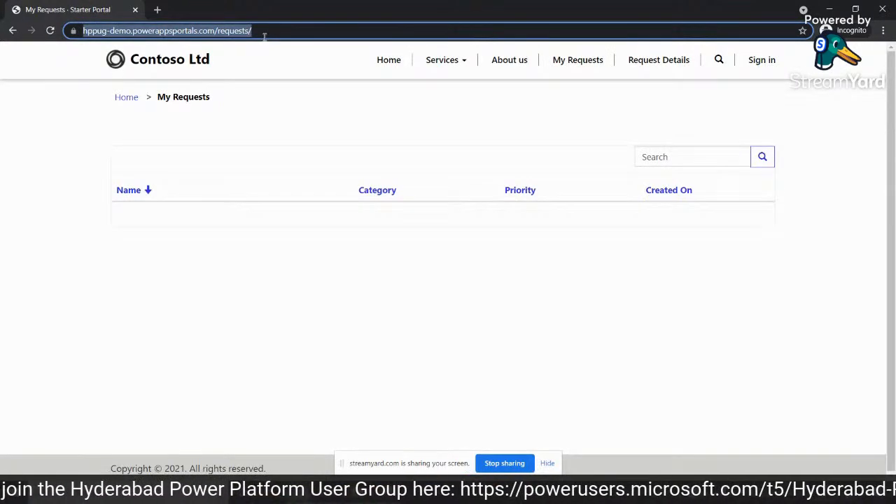
pyautogui.click(275, 205)
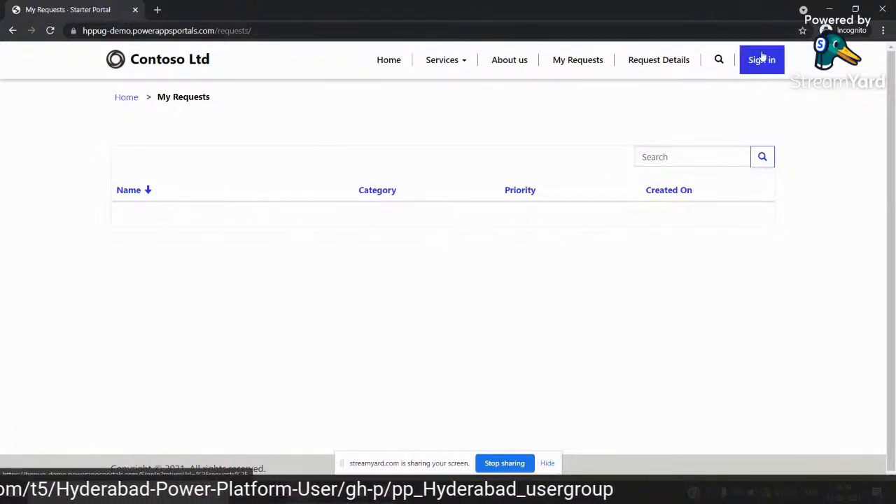
# Return to Portal Management, discard the unsaved table permission and start a new web page access control rule.
pyautogui.moveTo(329, 493)
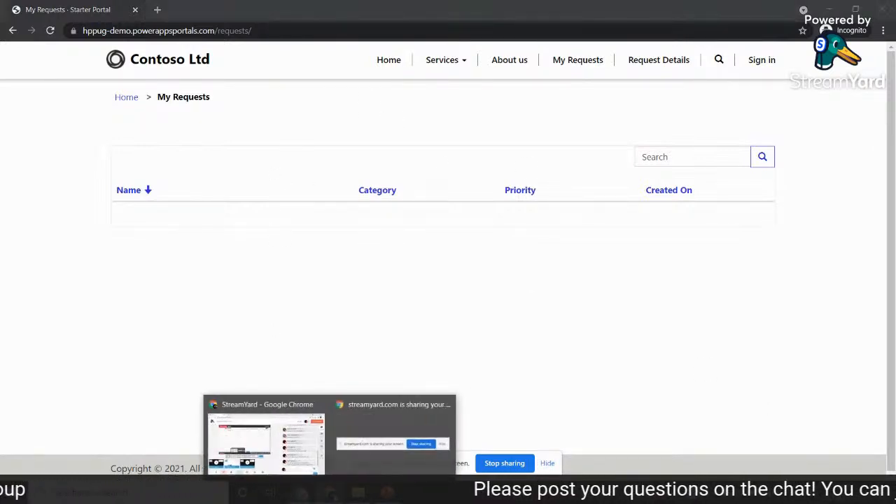
pyautogui.moveTo(301, 493)
pyautogui.click(245, 453)
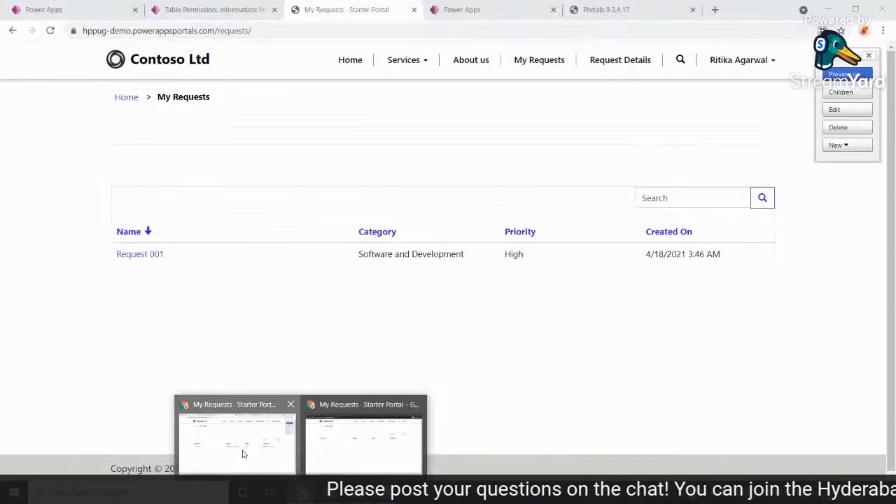
pyautogui.click(210, 9)
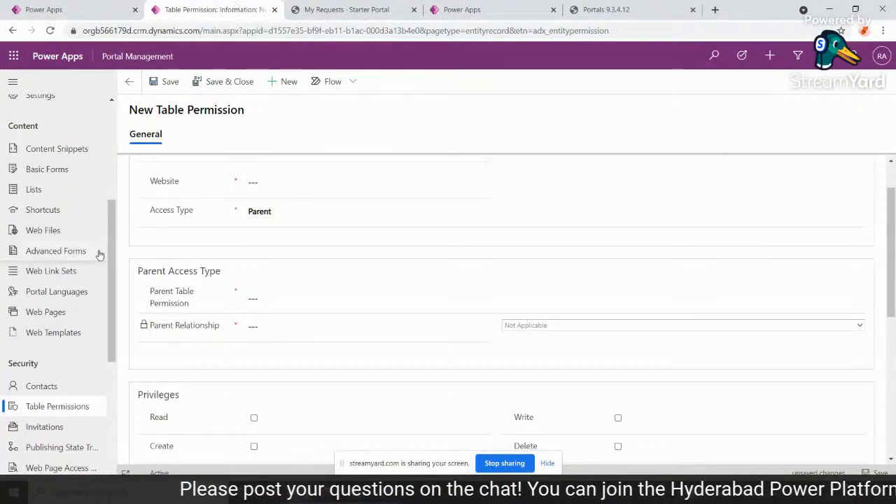
pyautogui.scroll(-2, 108, 341)
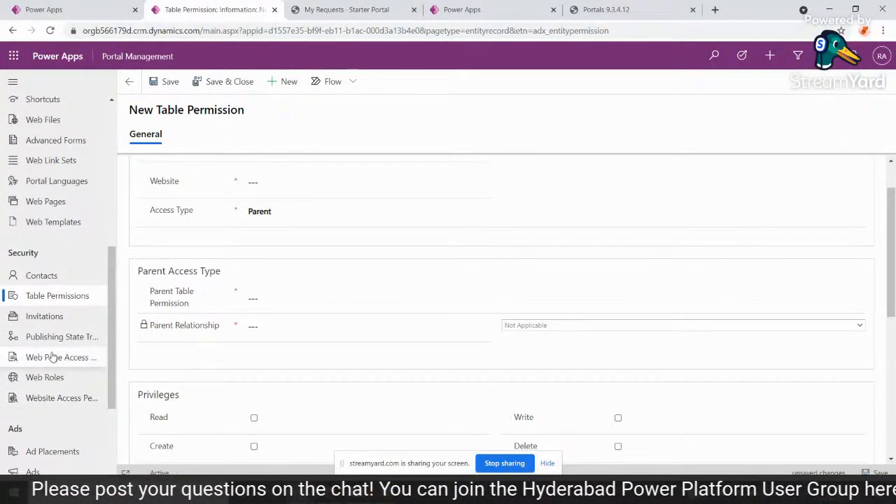
pyautogui.click(51, 357)
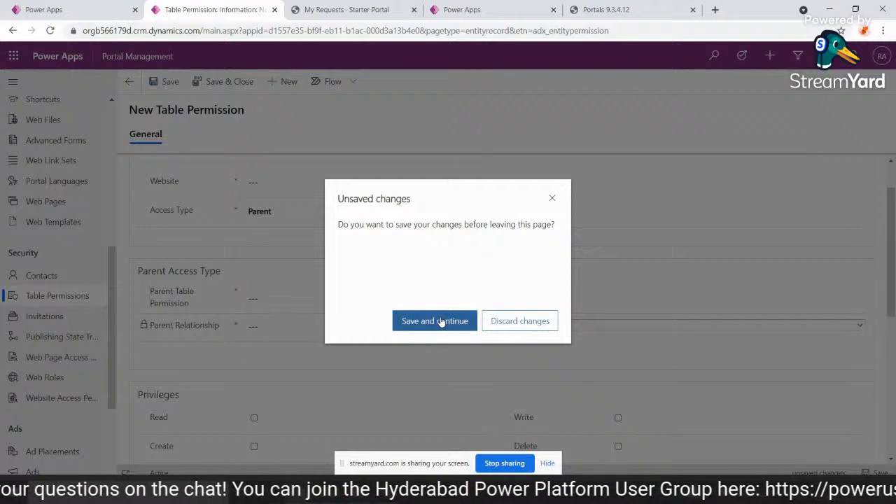
pyautogui.click(487, 321)
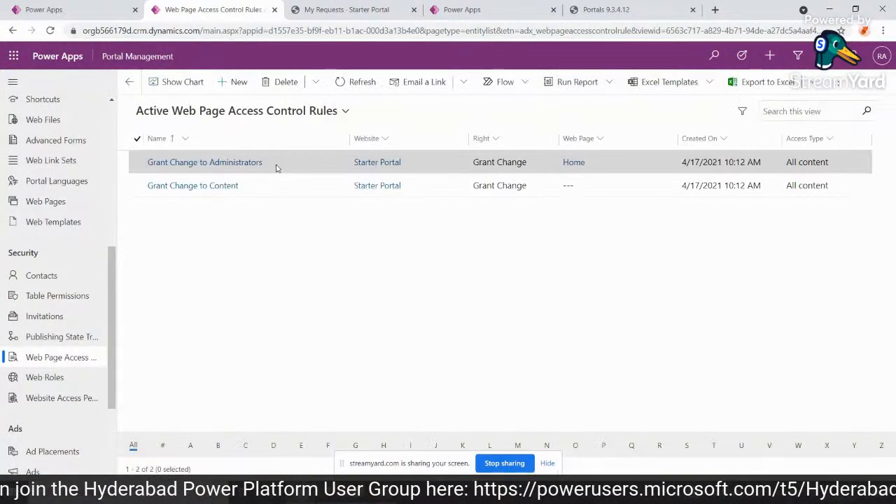
pyautogui.click(222, 84)
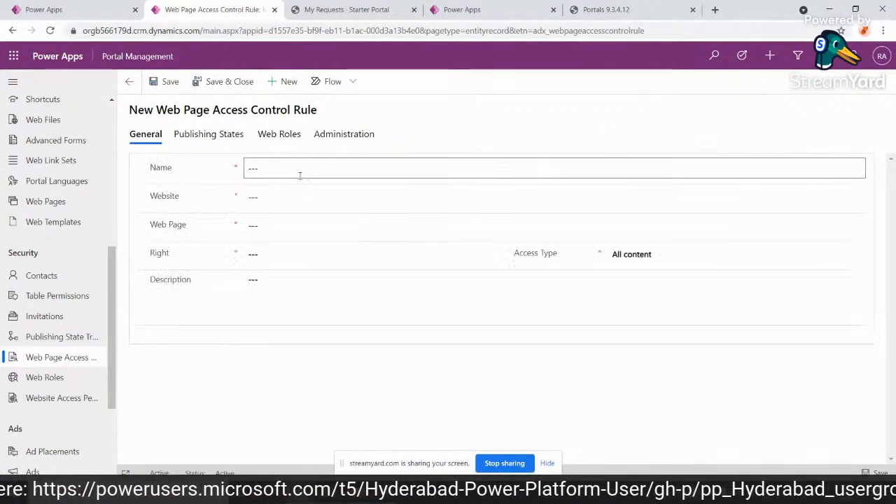
# Name the new access control rule "Access to only authenticated Users - Request Page".
pyautogui.click(304, 173)
pyautogui.write('Acces')
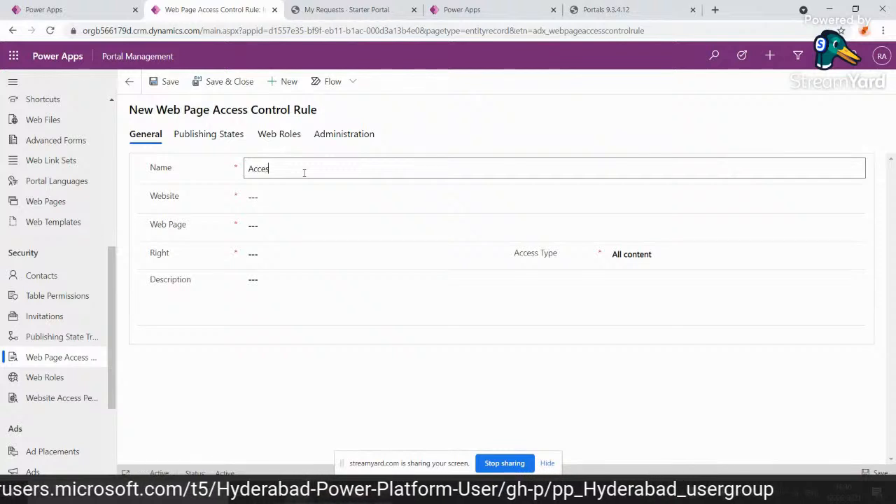
pyautogui.write('s to only au')
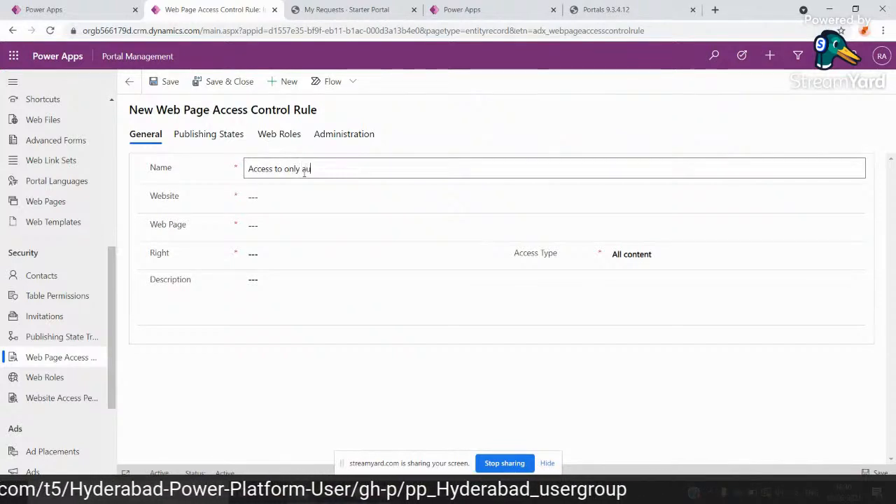
pyautogui.write('thenticatted')
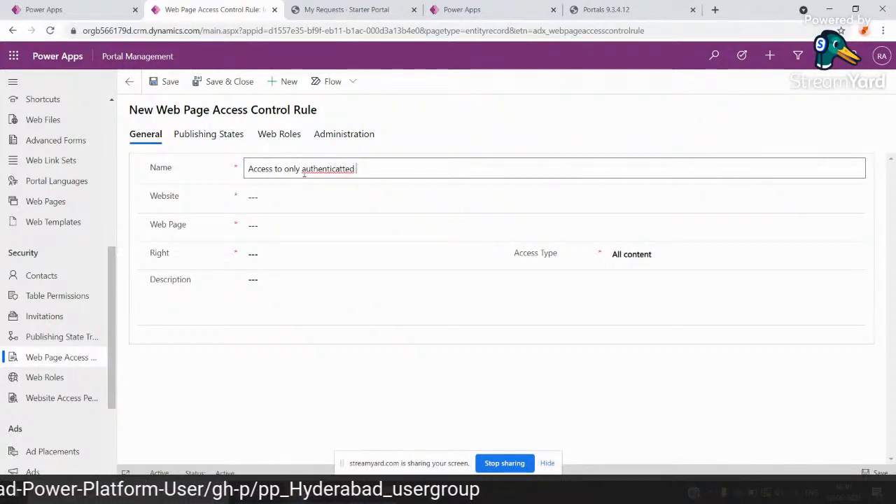
pyautogui.press('BackSpace')
pyautogui.press('BackSpace')
pyautogui.press('BackSpace')
pyautogui.press('BackSpace')
pyautogui.write('ed Us')
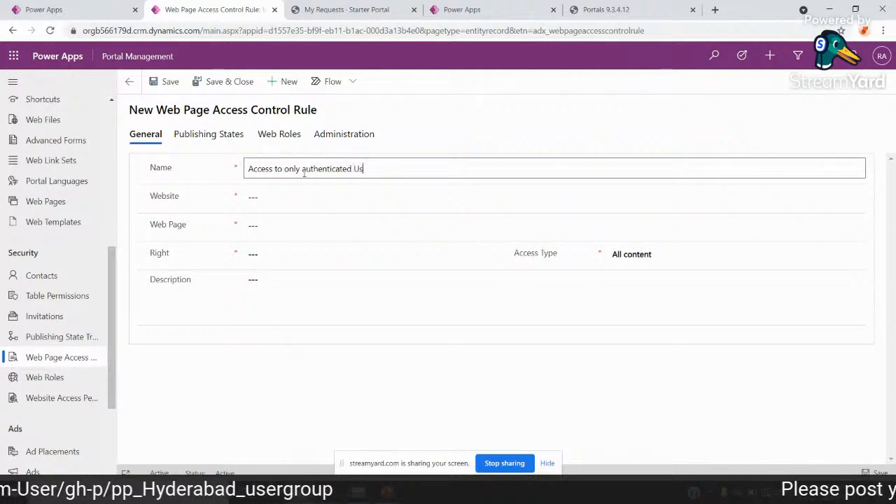
pyautogui.write('ers - Request Pga')
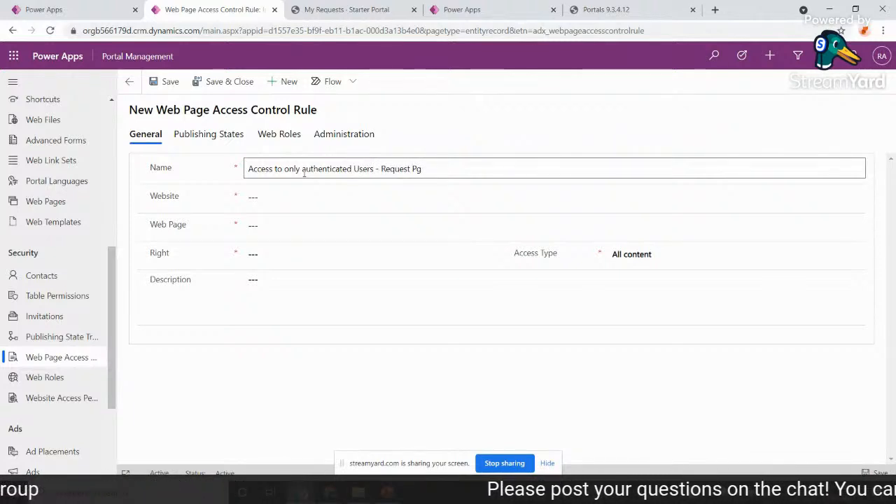
# Set the rule's website to Starter Portal and its web page to My Requests.
pyautogui.click(308, 200)
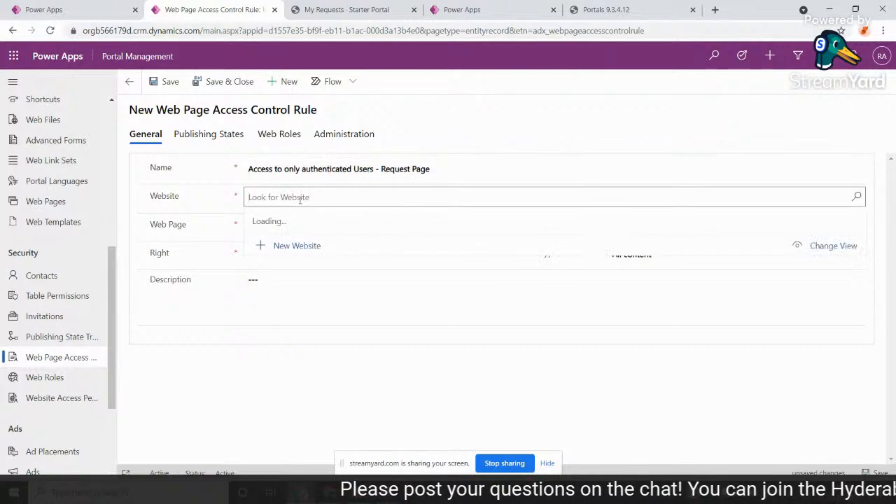
pyautogui.click(311, 239)
pyautogui.click(269, 227)
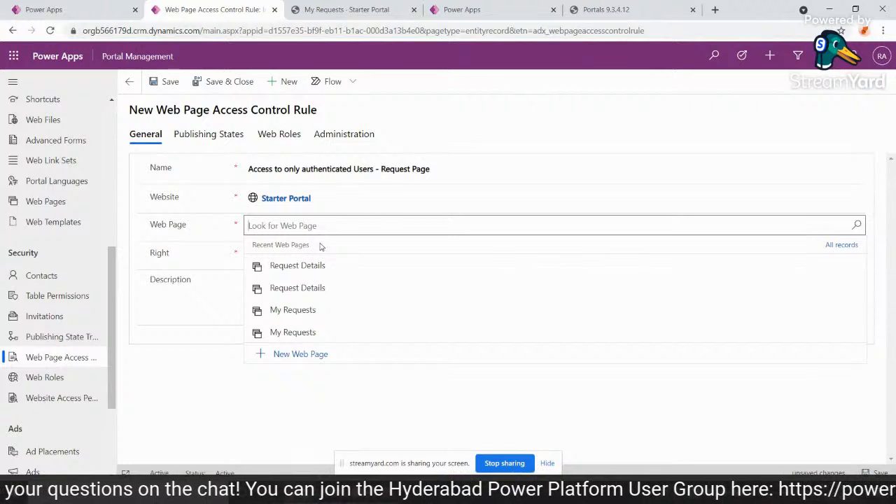
pyautogui.press('Return')
pyautogui.scroll(-2, 401, 311)
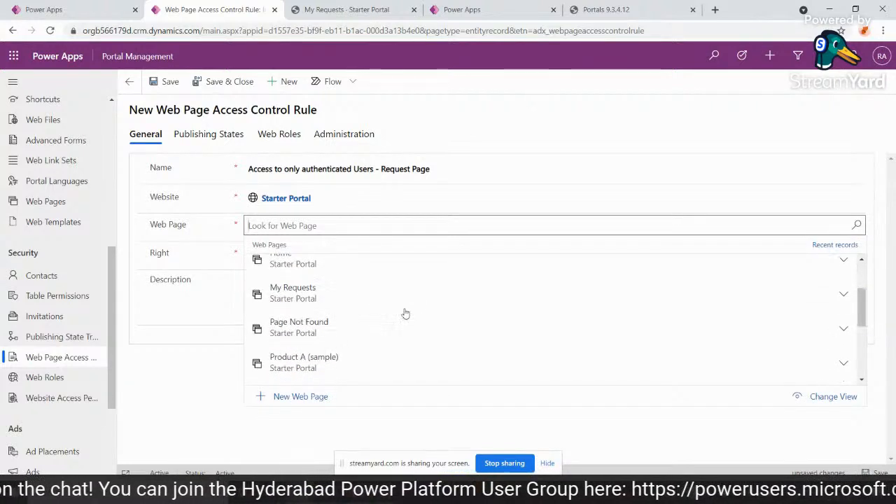
pyautogui.scroll(-3, 404, 314)
pyautogui.scroll(4, 404, 312)
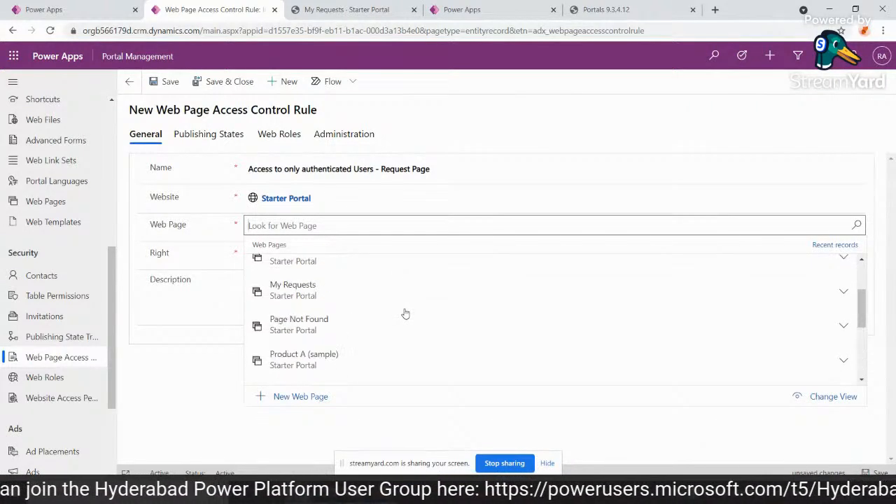
pyautogui.click(294, 378)
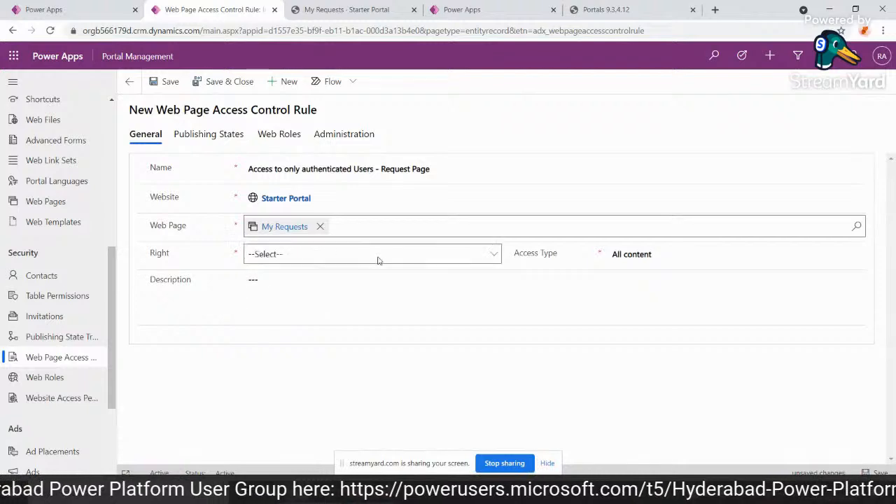
# Set the rule's right to Restrict Read and save the record.
pyautogui.click(341, 259)
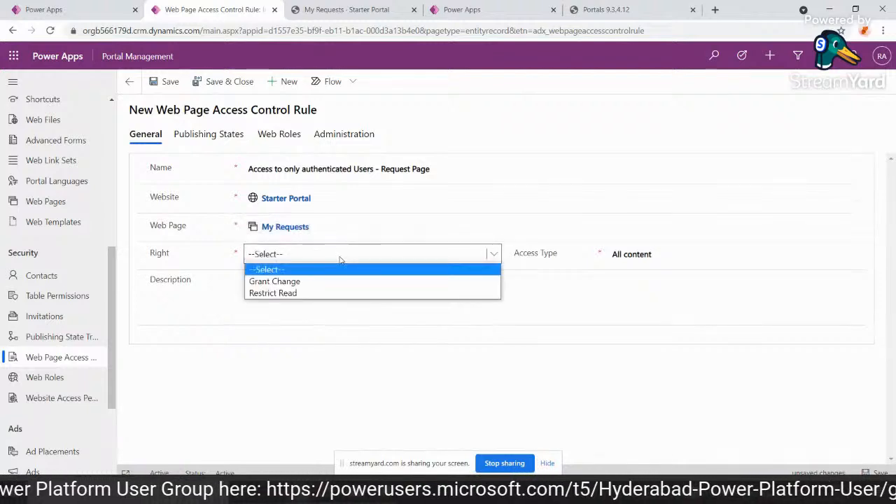
pyautogui.click(306, 293)
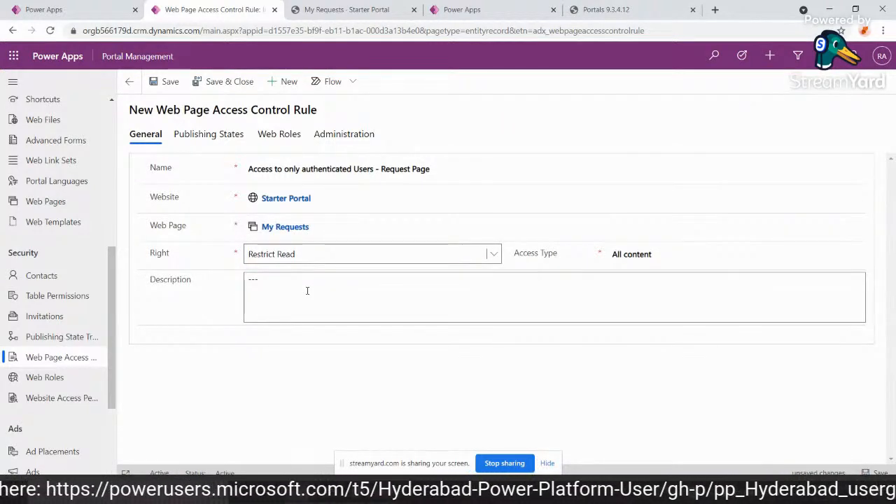
pyautogui.click(158, 82)
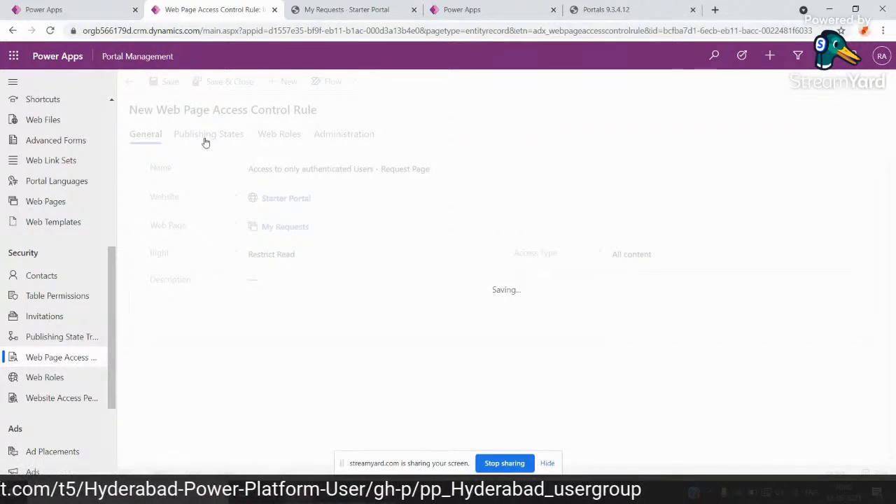
# Add the existing Published publishing state to the access control rule.
pyautogui.click(213, 146)
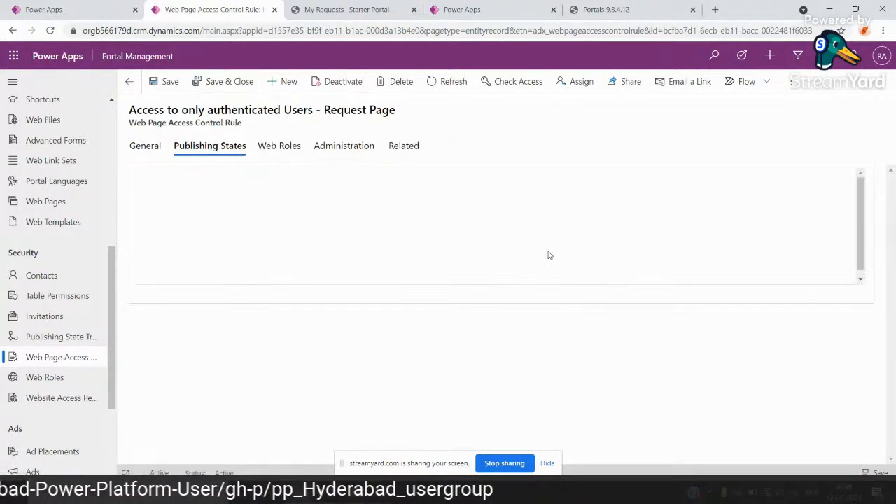
pyautogui.click(728, 181)
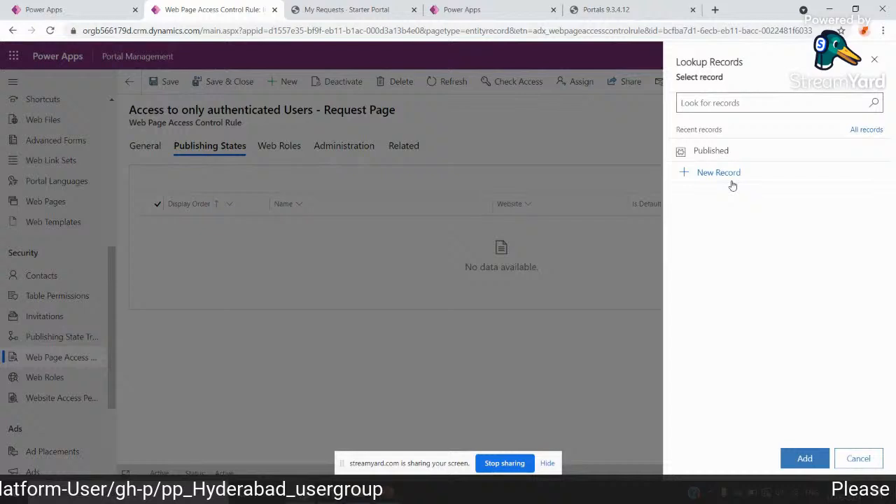
pyautogui.click(711, 151)
pyautogui.click(805, 460)
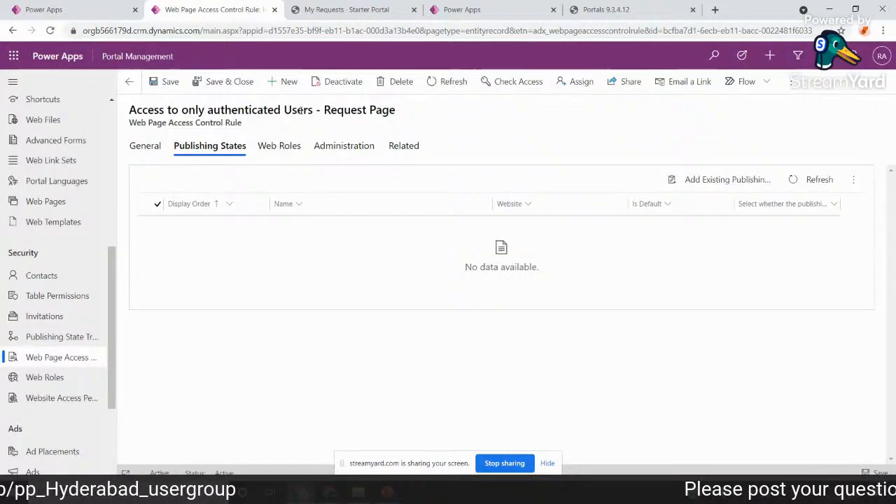
# Add the existing web roles Administrators and Authenticated Users to the access control rule.
pyautogui.click(282, 149)
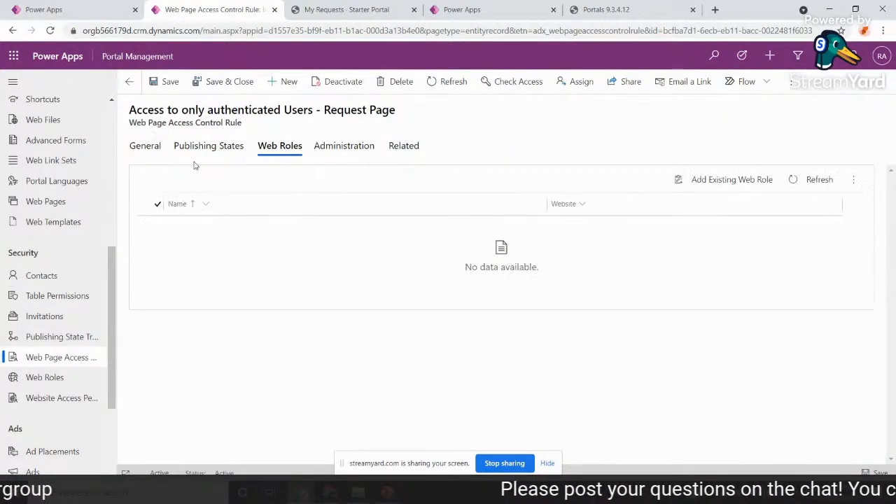
pyautogui.click(737, 173)
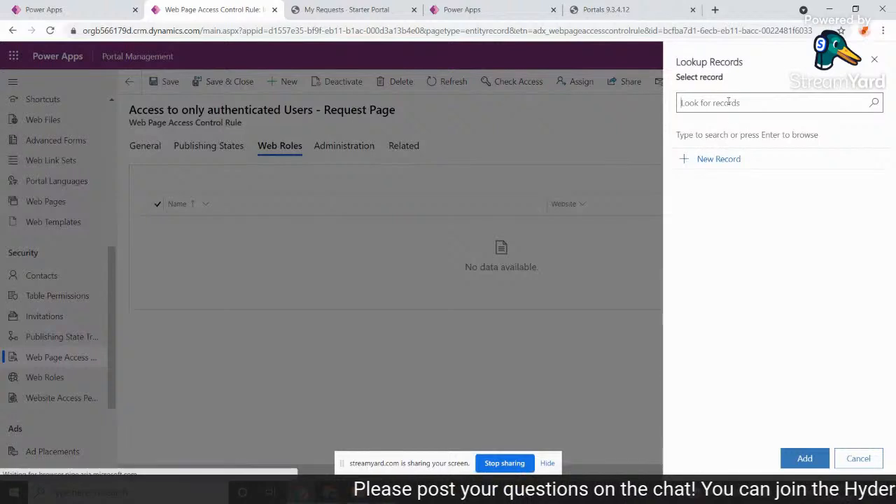
pyautogui.click(728, 102)
pyautogui.click(714, 173)
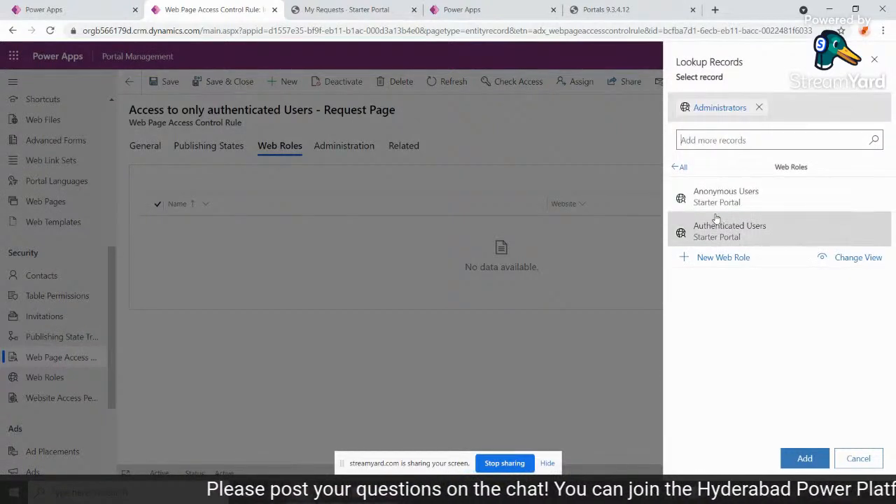
pyautogui.click(718, 224)
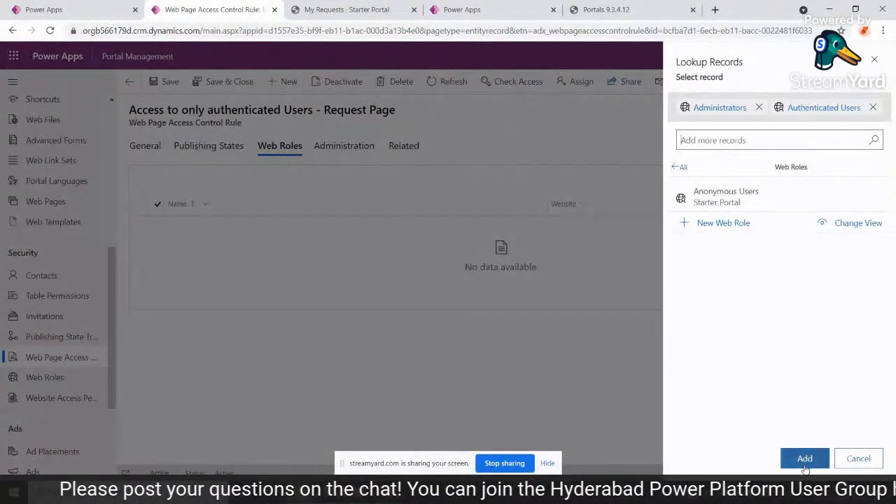
pyautogui.click(804, 459)
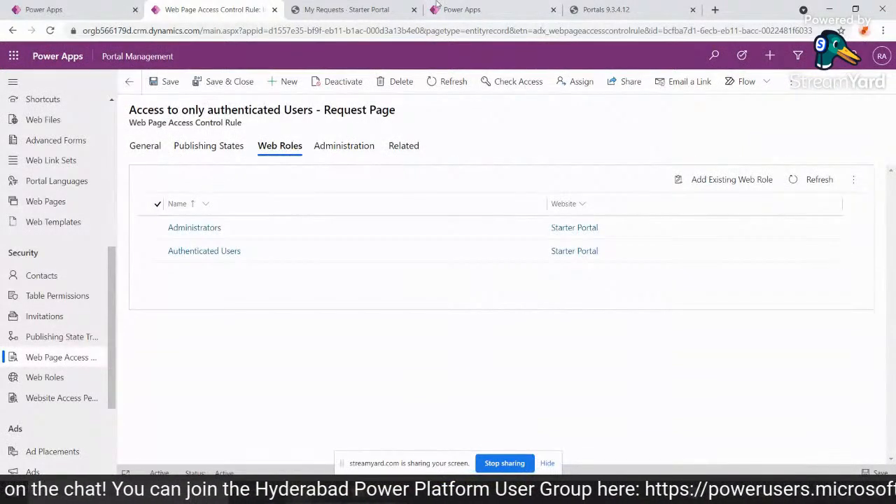
# Clear the portal's cache and reload the My Requests page as the signed-in user to check its access.
pyautogui.click(602, 9)
pyautogui.click(147, 278)
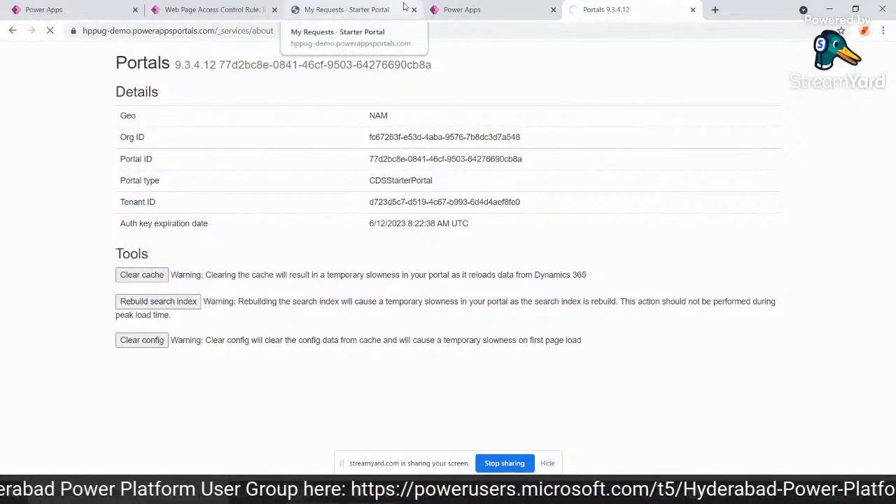
pyautogui.click(342, 7)
pyautogui.click(352, 36)
pyautogui.press('Return')
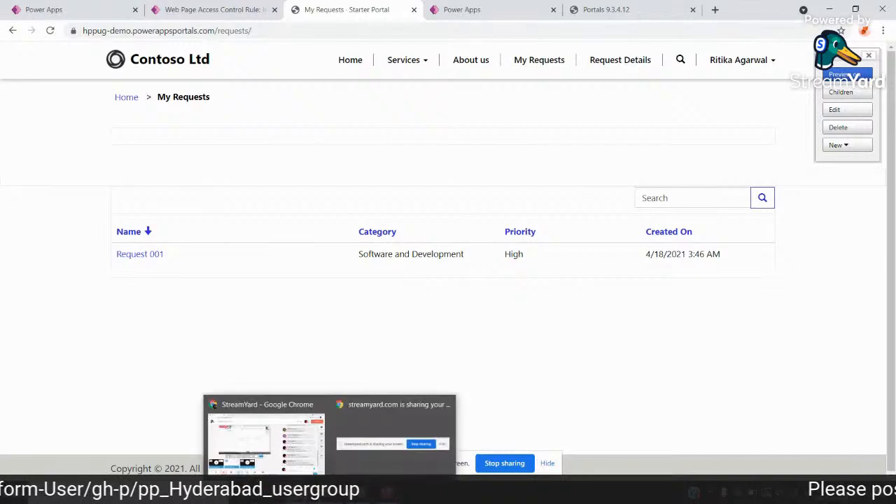
# Reload the My Requests address in the incognito window to test the access rule as a signed-out visitor.
pyautogui.click(350, 440)
pyautogui.click(221, 30)
pyautogui.press('Return')
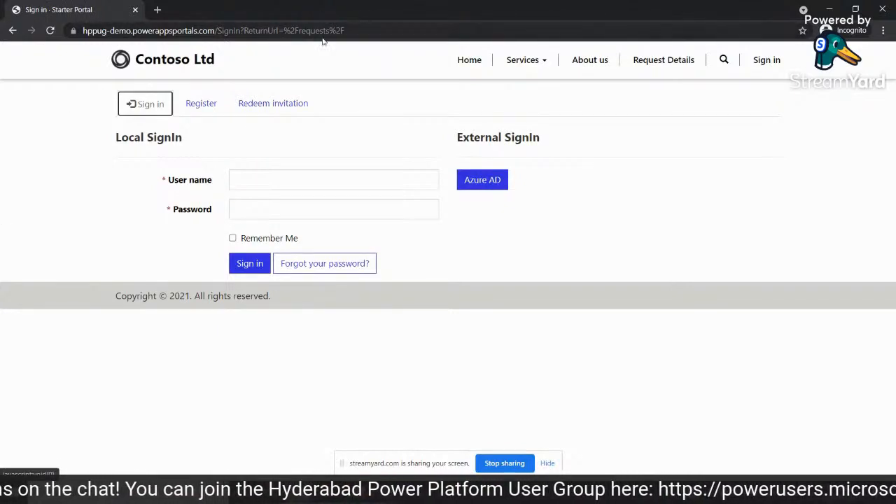
# Examine the ReturnUrl part of the sign-in page's address, then return to the signed-in browser window.
pyautogui.moveTo(223, 28); pyautogui.dragTo(384, 29)
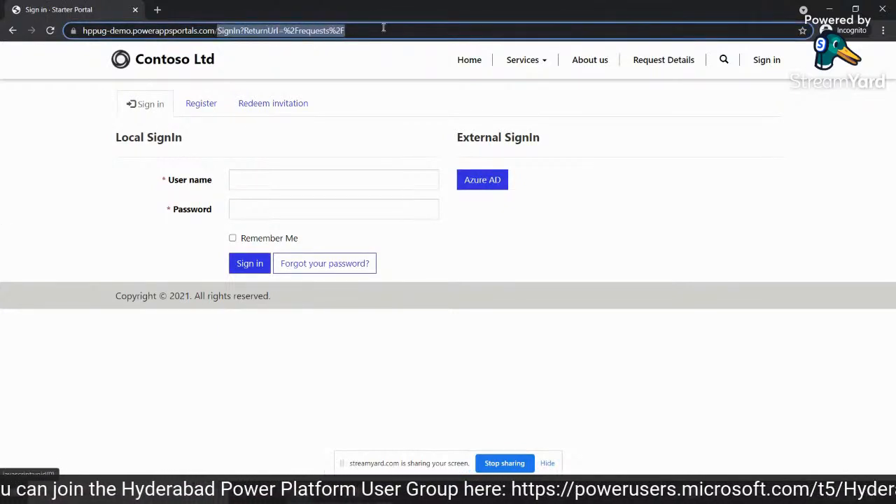
pyautogui.click(383, 30)
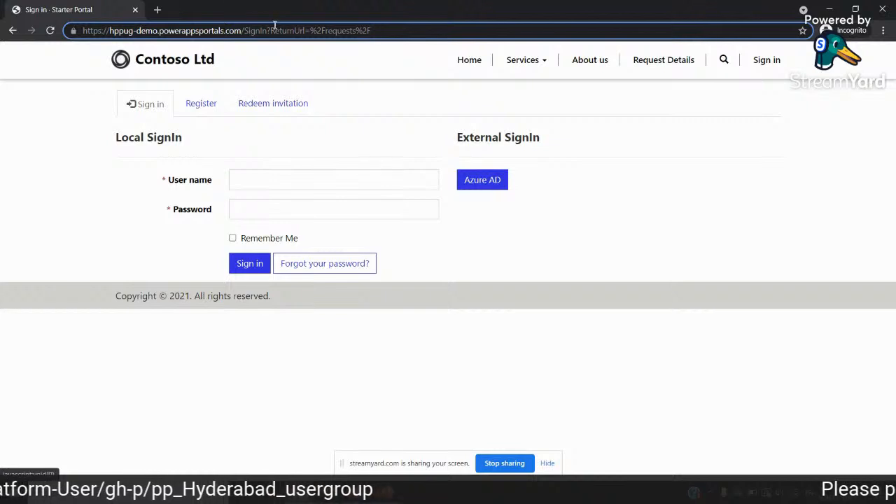
pyautogui.moveTo(271, 31); pyautogui.dragTo(376, 19)
pyautogui.doubleClick(377, 29)
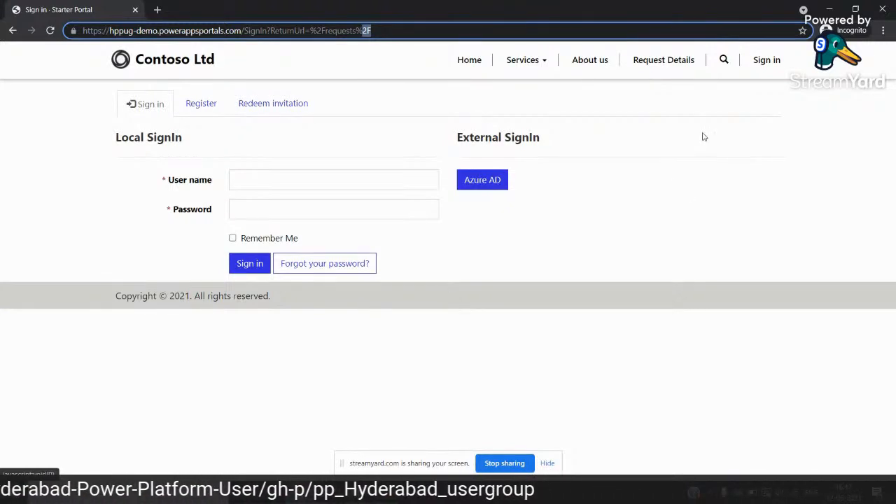
pyautogui.click(829, 8)
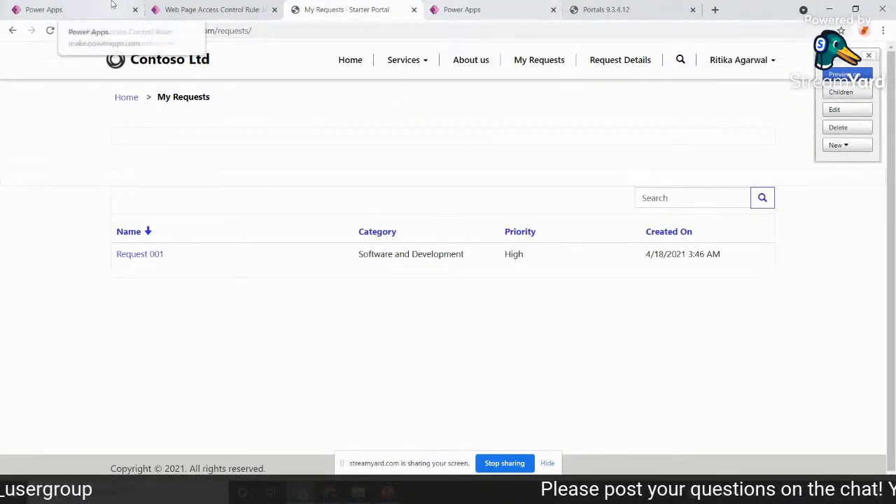
# Return to Portal Management and open the list of active web roles.
pyautogui.click(175, 8)
pyautogui.click(50, 7)
pyautogui.hotkey('ctrl', 'Tab')
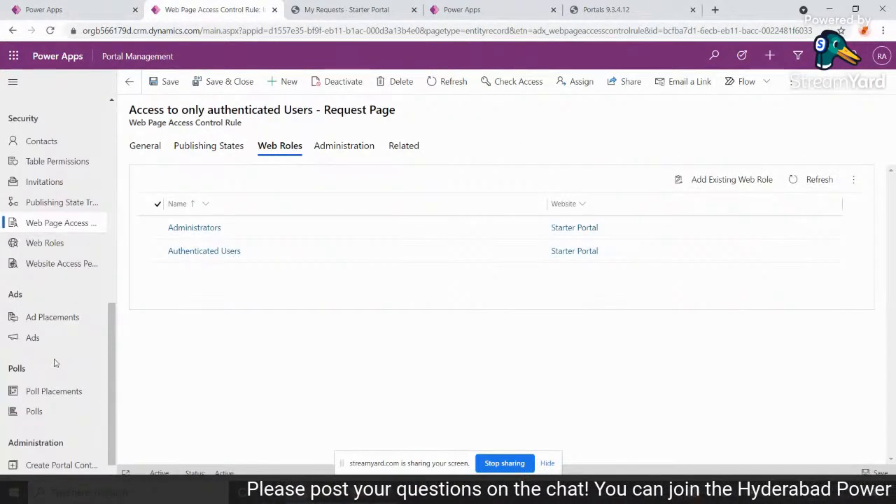
pyautogui.scroll(1, 55, 364)
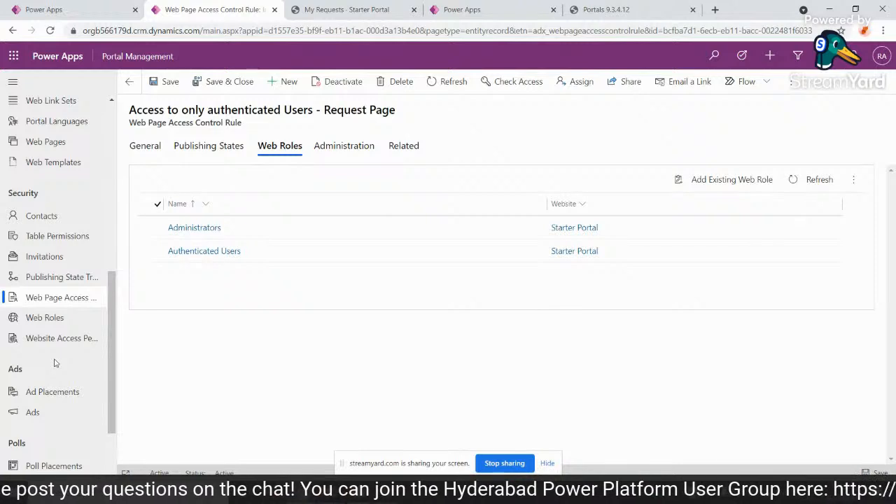
pyautogui.click(55, 320)
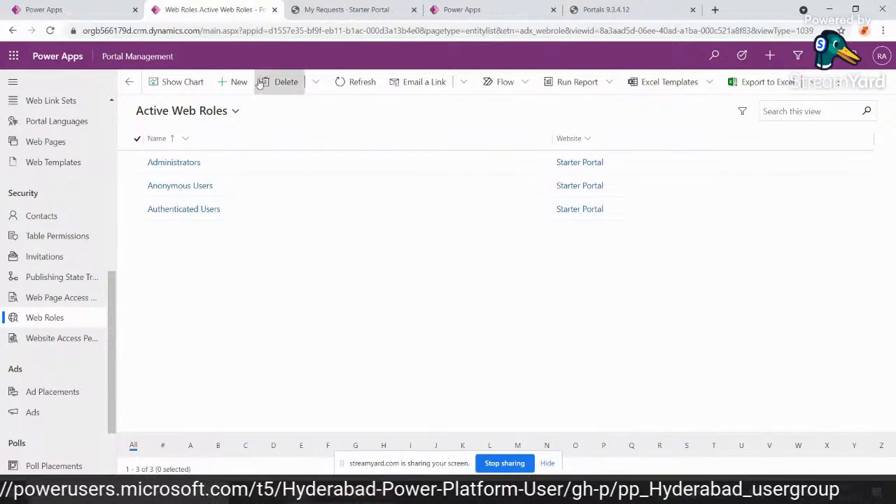
# Open a blank web role record and examine its Name, Website, Authenticated Users Role and Anonymous Users Role fields.
pyautogui.click(233, 84)
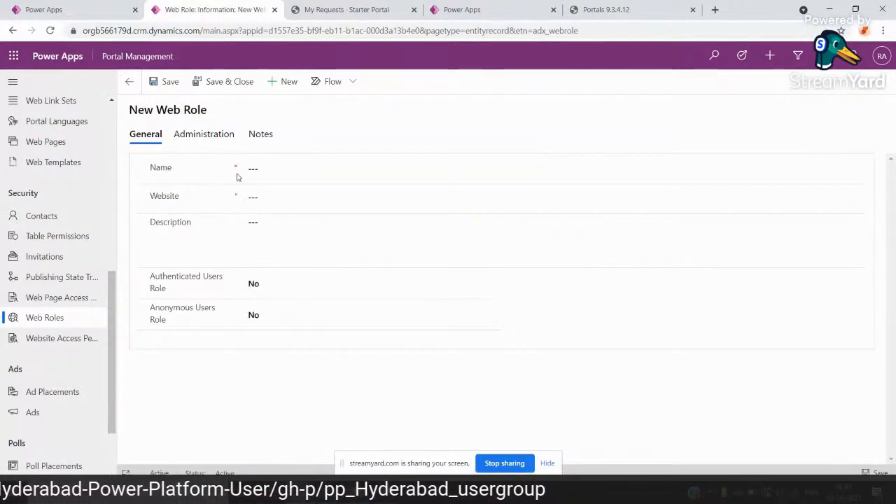
pyautogui.click(264, 209)
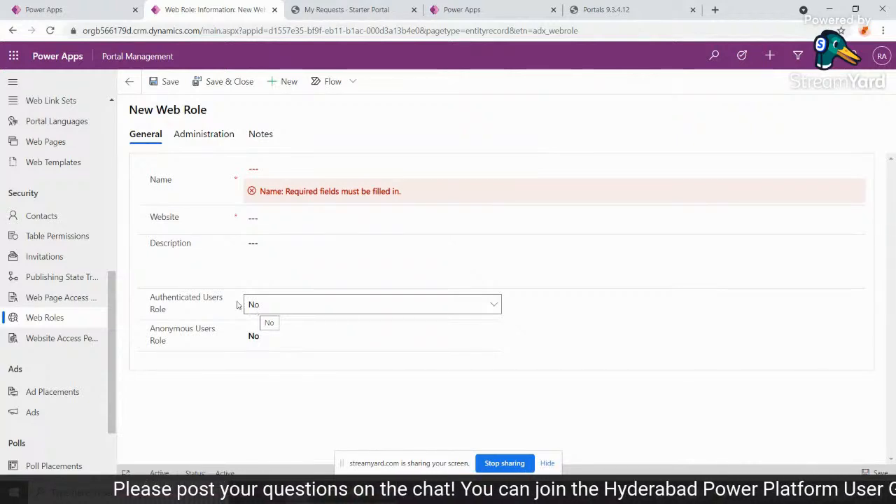
pyautogui.moveTo(149, 298); pyautogui.dragTo(168, 344)
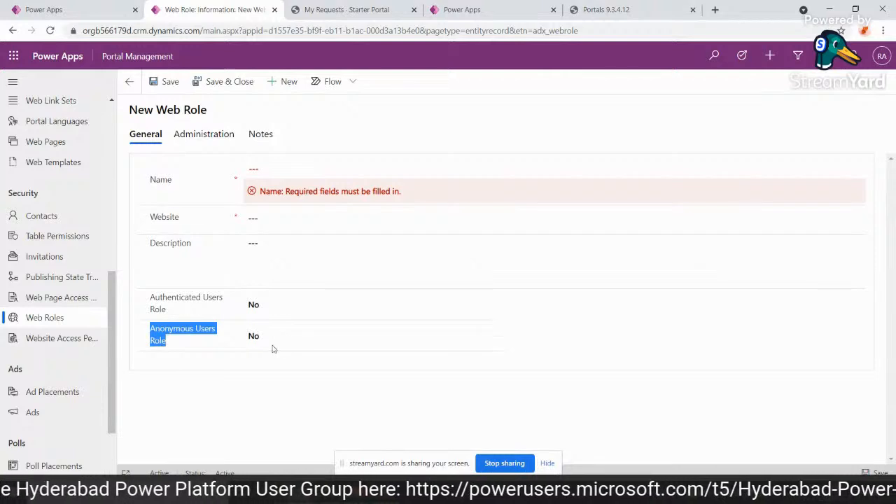
pyautogui.click(281, 164)
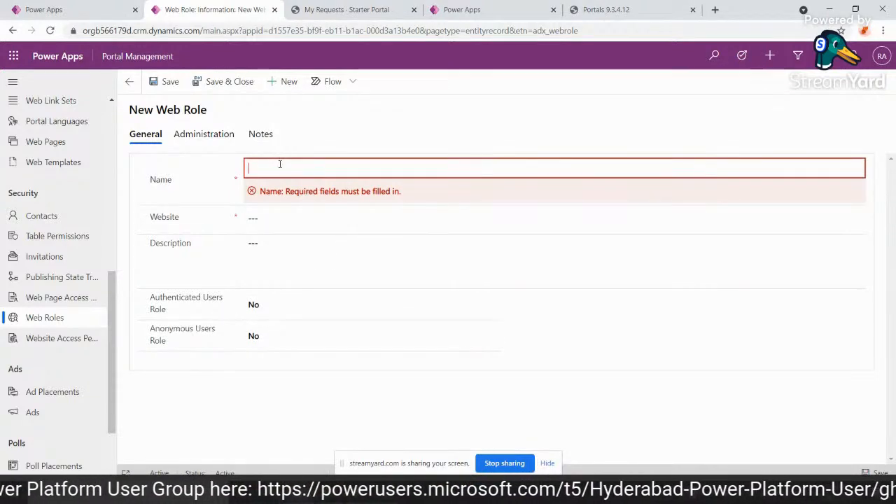
pyautogui.click(264, 216)
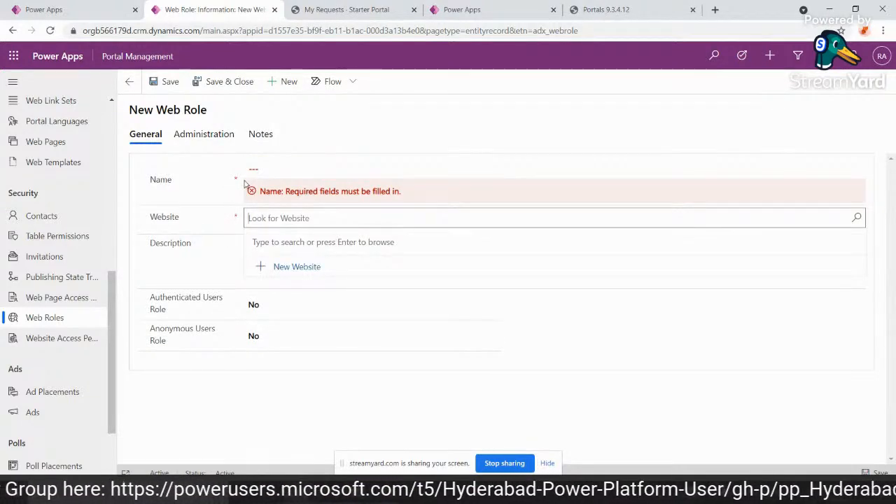
pyautogui.click(355, 146)
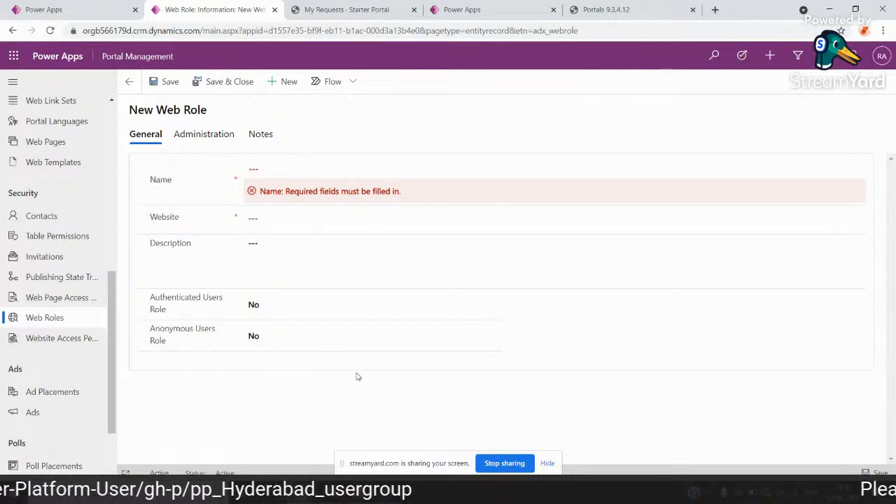
# Try the Self access type on a new table permission for Activity File Attachment, and discard the unsaved record.
pyautogui.click(57, 238)
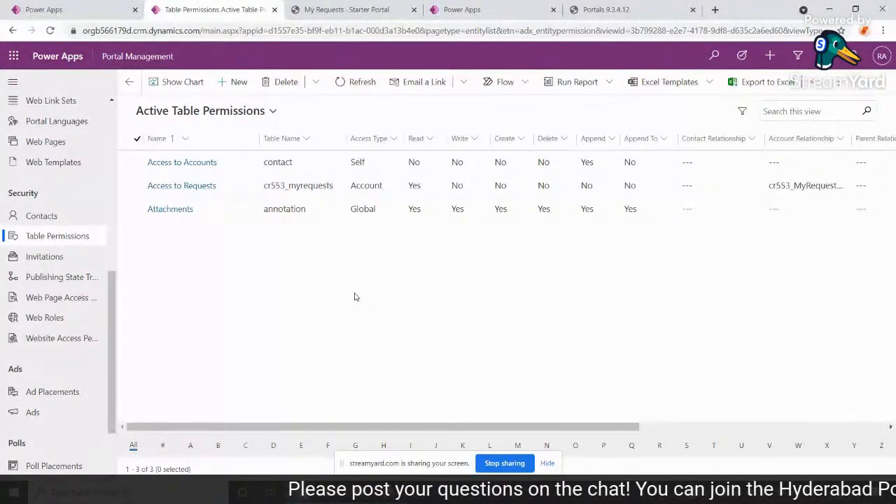
pyautogui.click(233, 82)
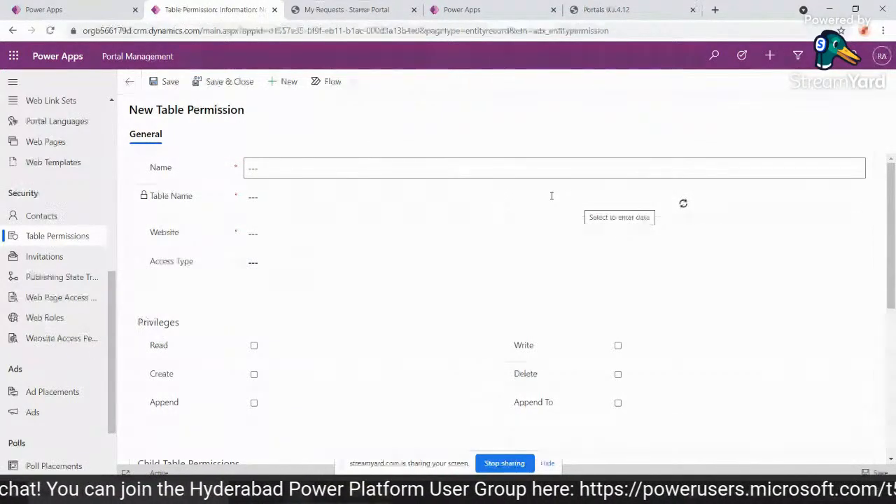
pyautogui.click(538, 198)
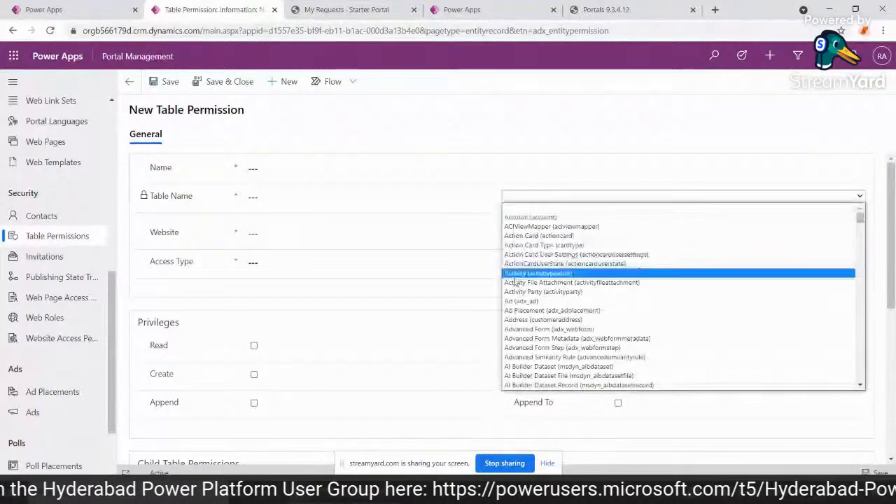
pyautogui.click(538, 274)
pyautogui.click(385, 260)
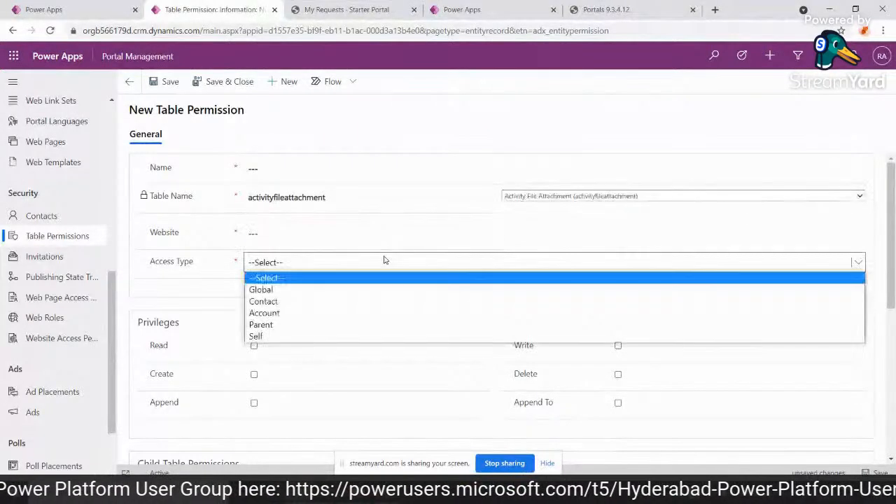
pyautogui.click(340, 336)
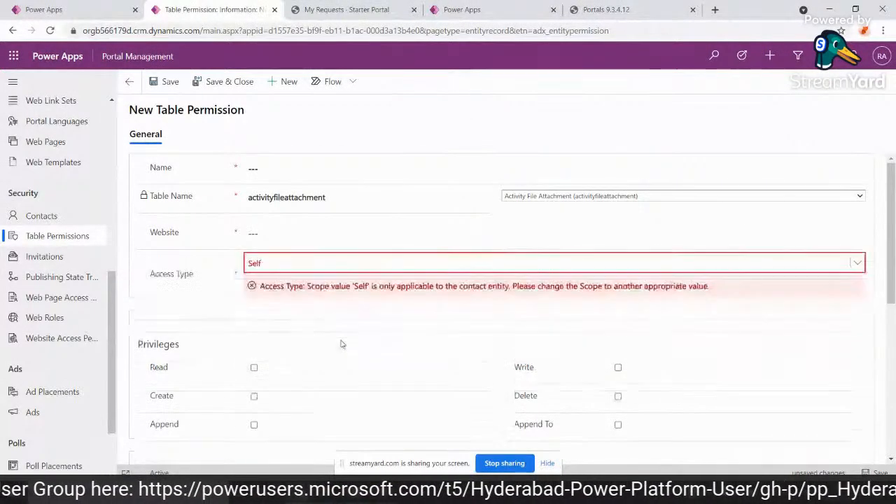
pyautogui.moveTo(278, 289); pyautogui.dragTo(690, 293)
pyautogui.click(690, 294)
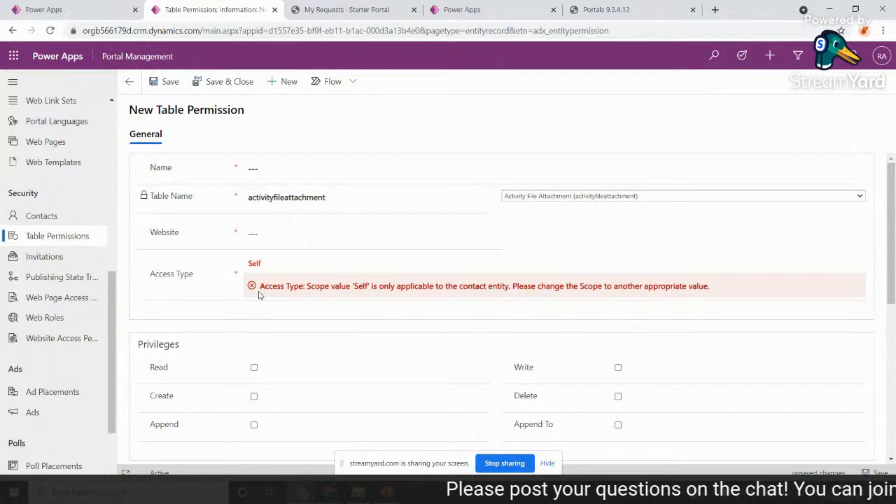
pyautogui.click(129, 82)
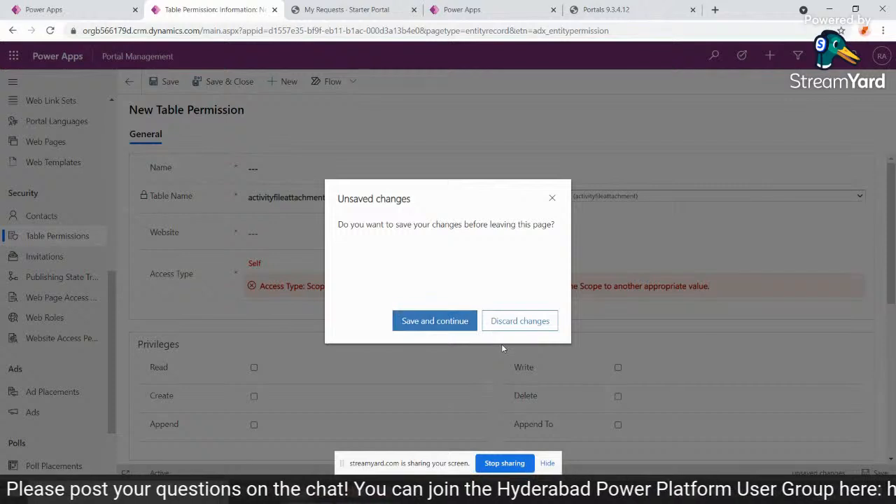
pyautogui.click(508, 324)
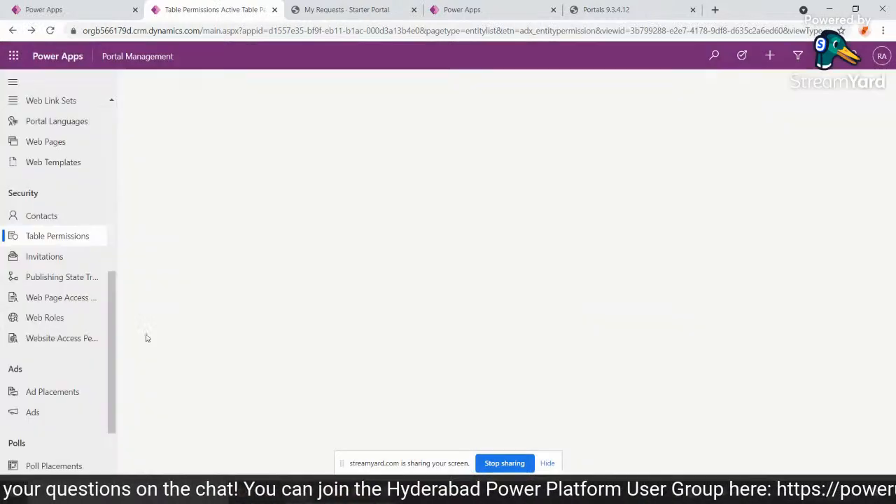
# Examine the permissions and assigned web roles of the website access permission Administrative permissions for Basic Portal.
pyautogui.click(77, 336)
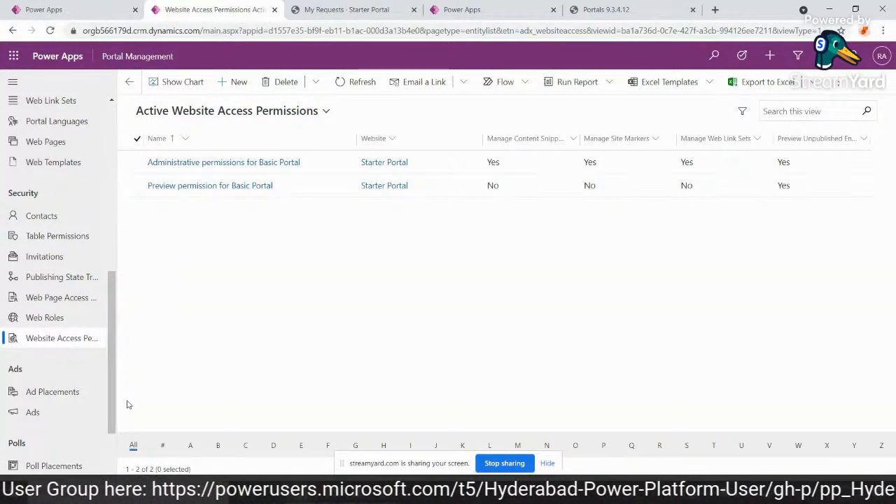
pyautogui.click(202, 171)
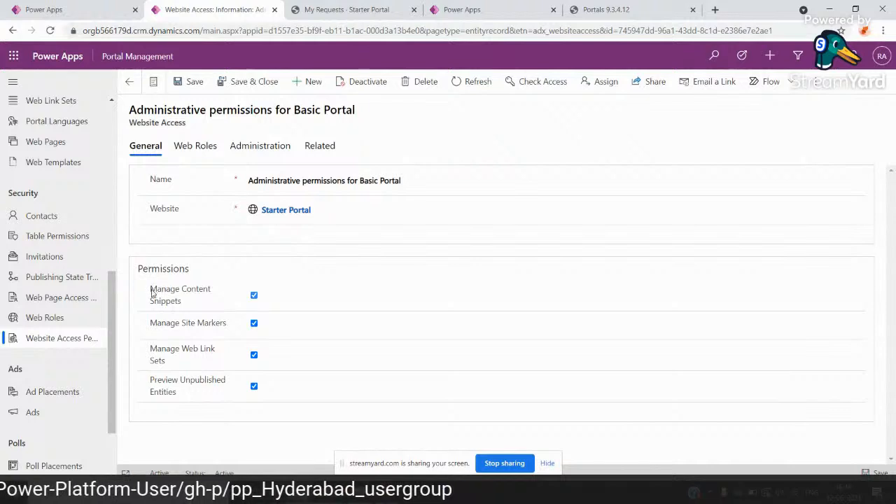
pyautogui.moveTo(152, 294); pyautogui.dragTo(176, 307)
pyautogui.click(199, 149)
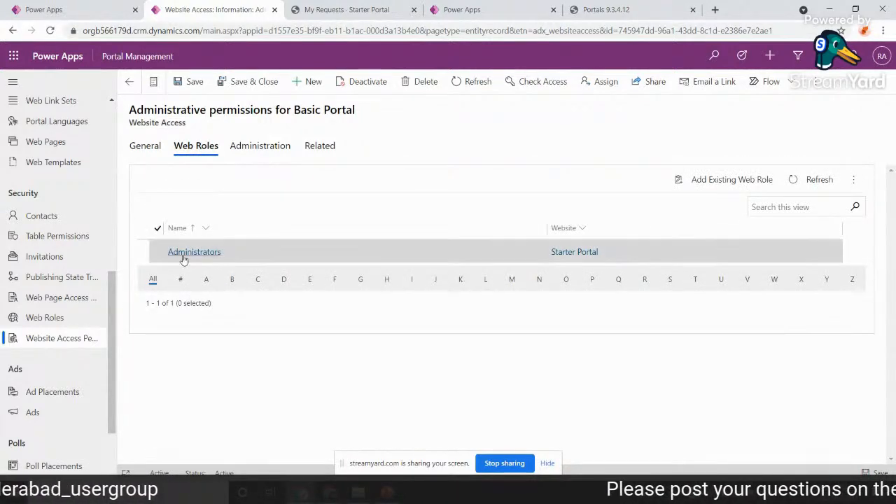
pyautogui.click(148, 150)
pyautogui.moveTo(150, 288); pyautogui.dragTo(228, 335)
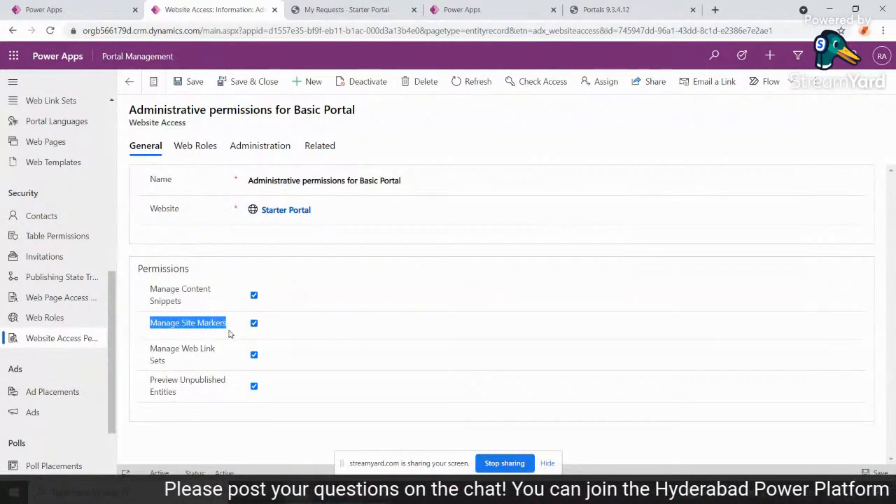
pyautogui.moveTo(151, 349); pyautogui.dragTo(179, 367)
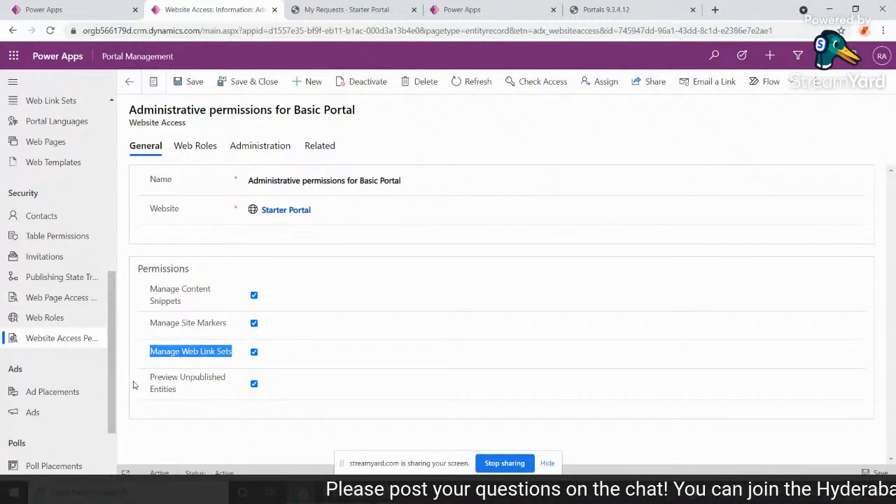
# Open the Request Details basic form and check its Enable Table Permissions setting.
pyautogui.scroll(5, 98, 264)
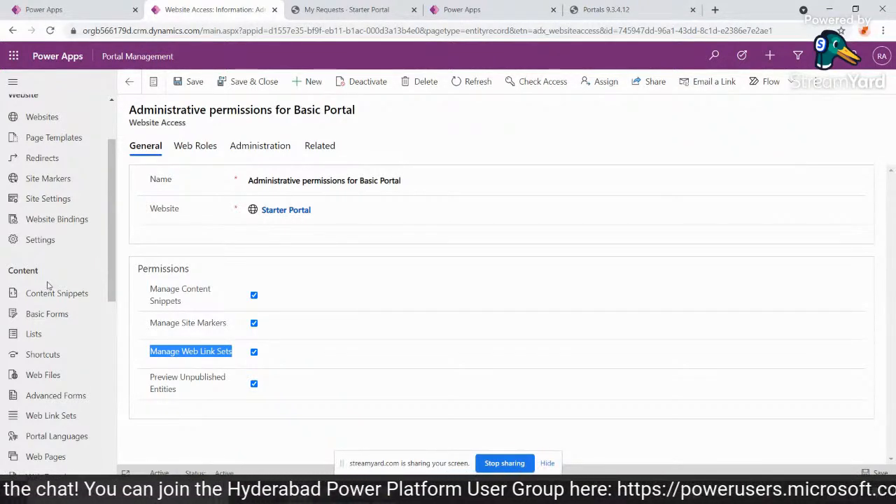
pyautogui.click(47, 318)
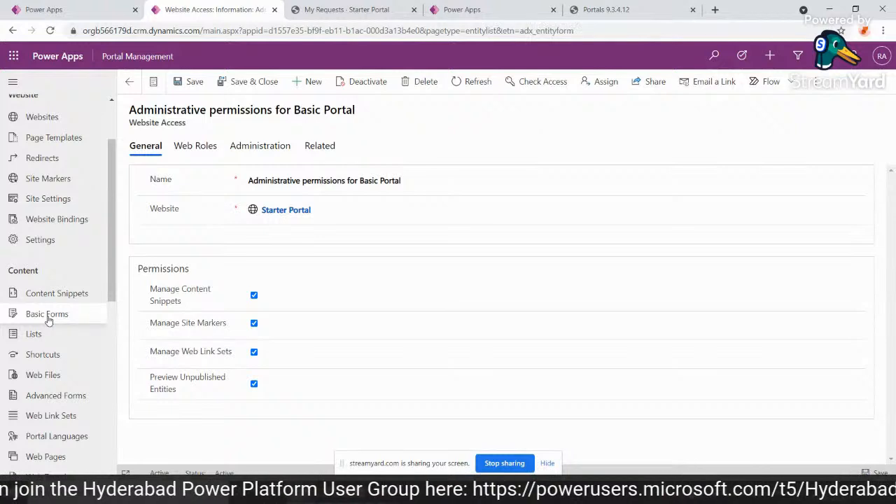
pyautogui.click(51, 335)
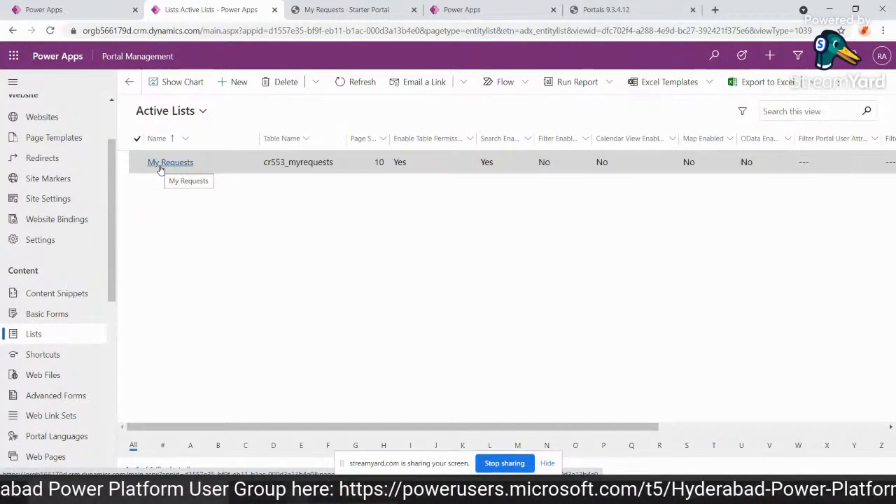
pyautogui.click(70, 313)
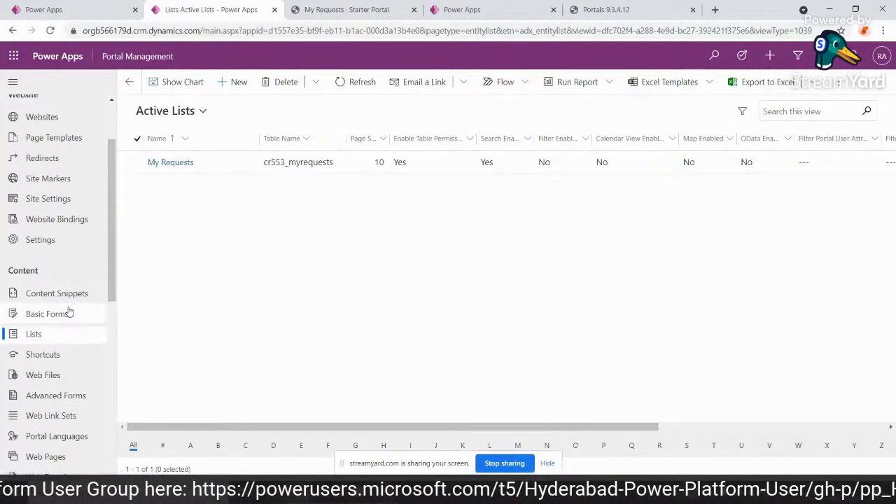
pyautogui.click(416, 168)
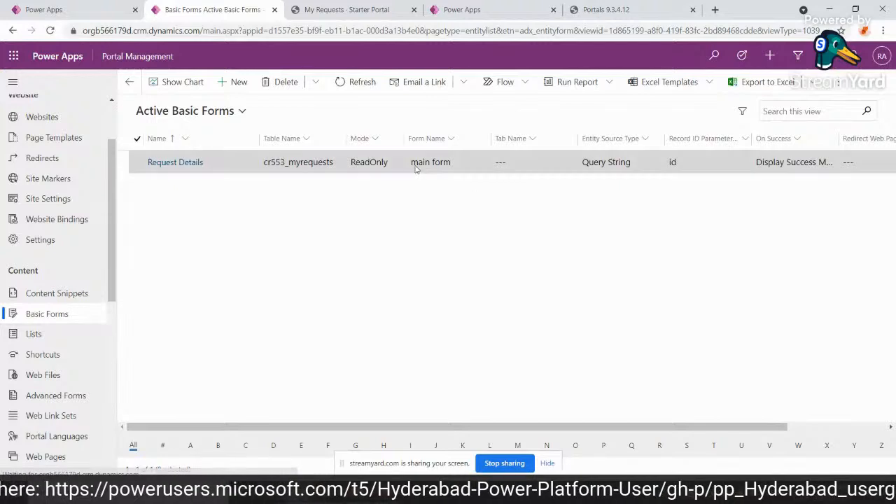
pyautogui.doubleClick(467, 173)
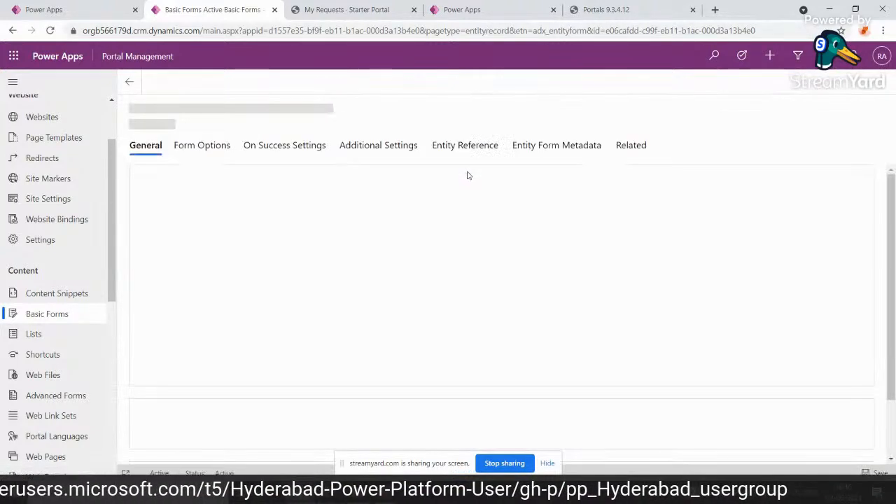
pyautogui.scroll(-3, 346, 352)
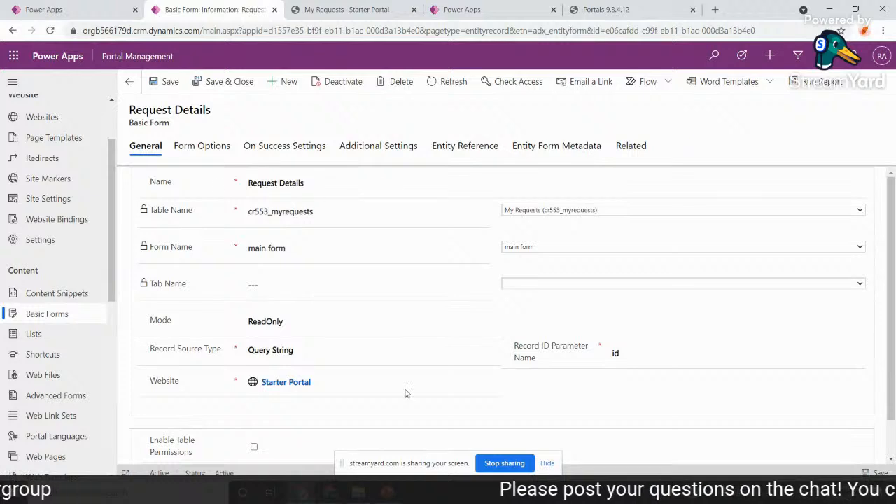
pyautogui.scroll(-2, 372, 414)
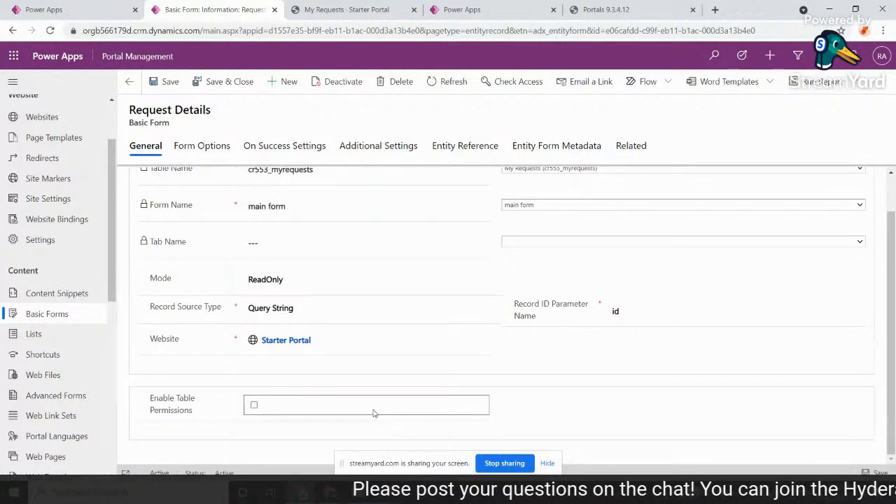
# Open the My Requests list record and go to its Filter Conditions section.
pyautogui.click(66, 341)
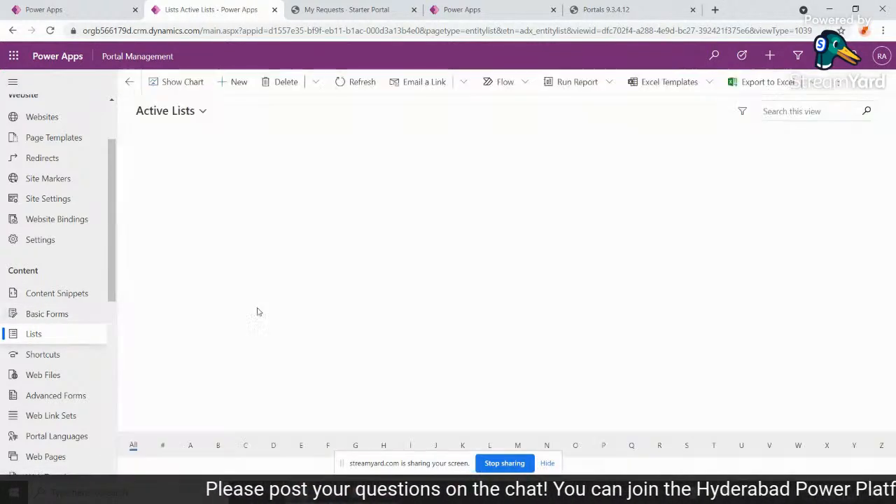
pyautogui.doubleClick(200, 159)
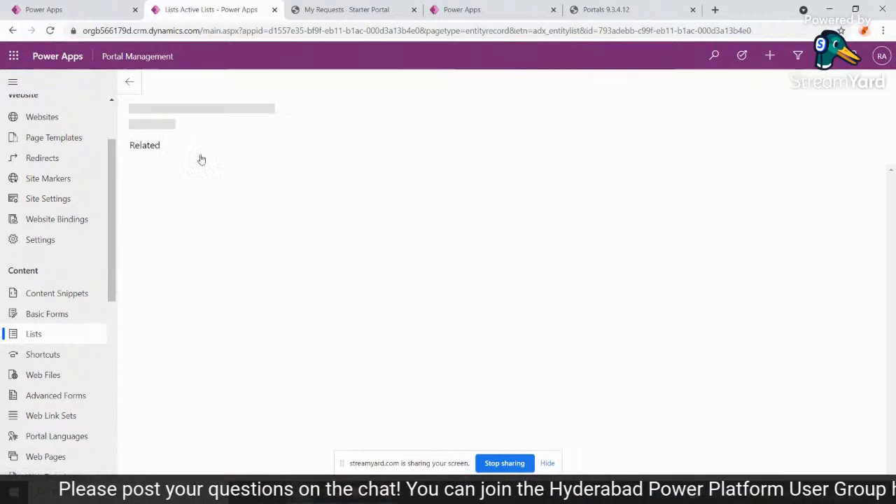
pyautogui.scroll(-10, 370, 368)
pyautogui.scroll(-3, 370, 368)
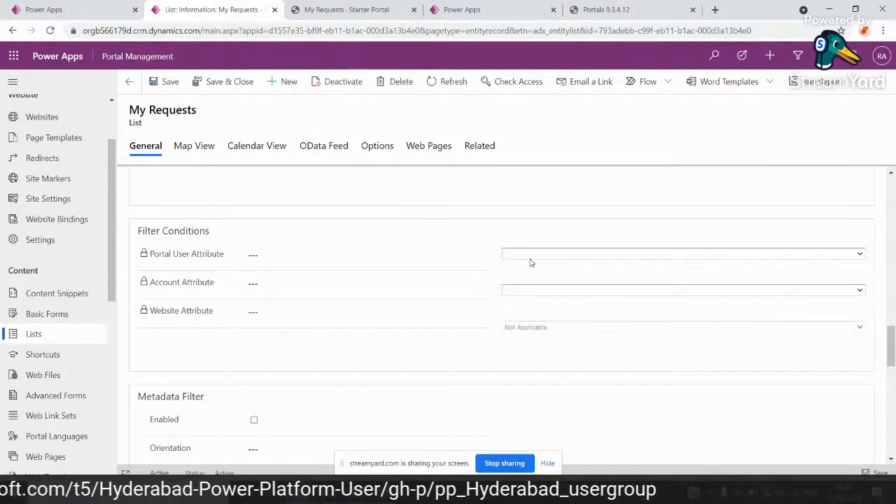
# Check which attributes are available for the Portal User Attribute and Account Attribute filters, leaving both blank.
pyautogui.rightClick(504, 257)
pyautogui.click(508, 256)
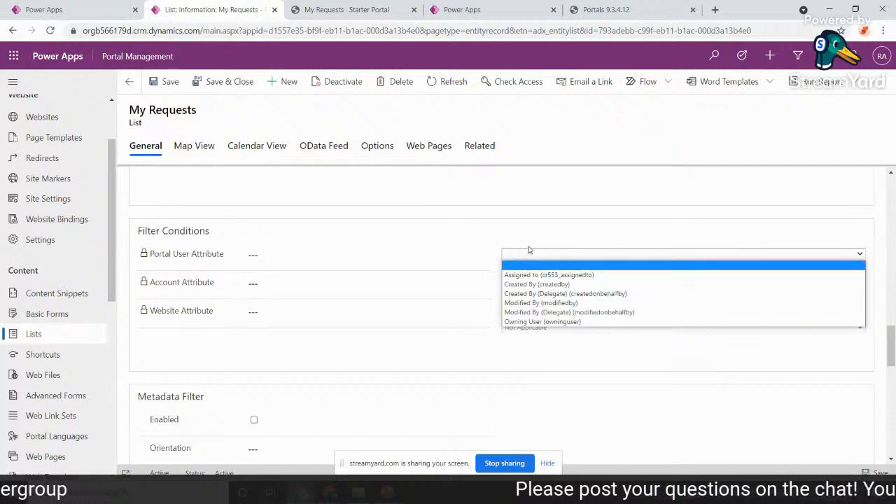
pyautogui.click(450, 284)
pyautogui.click(524, 290)
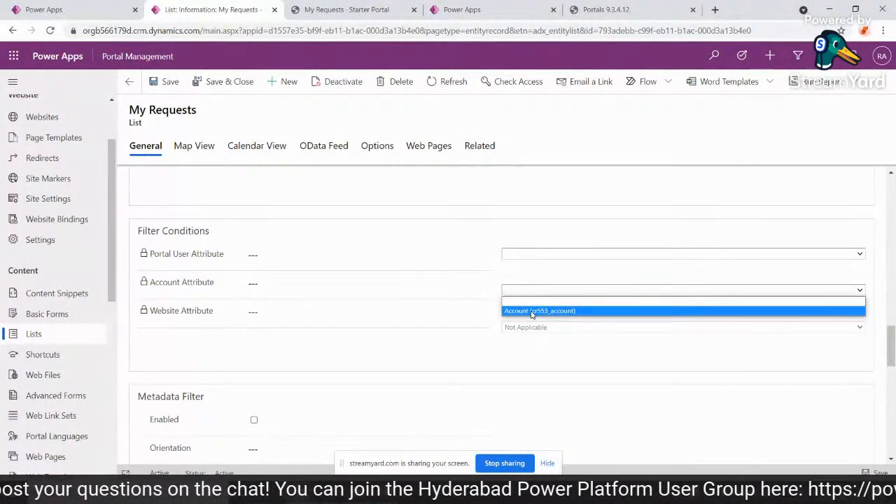
pyautogui.click(507, 278)
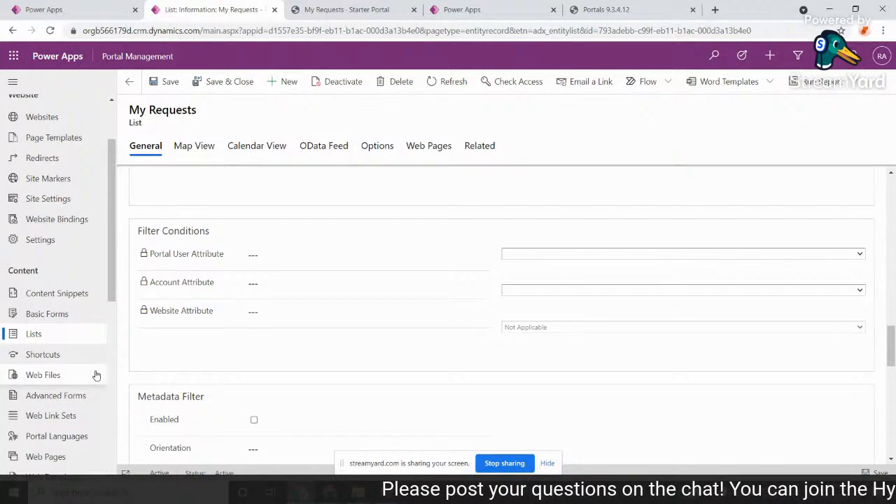
pyautogui.scroll(-1, 95, 375)
pyautogui.scroll(-3, 96, 376)
pyautogui.scroll(5, 96, 375)
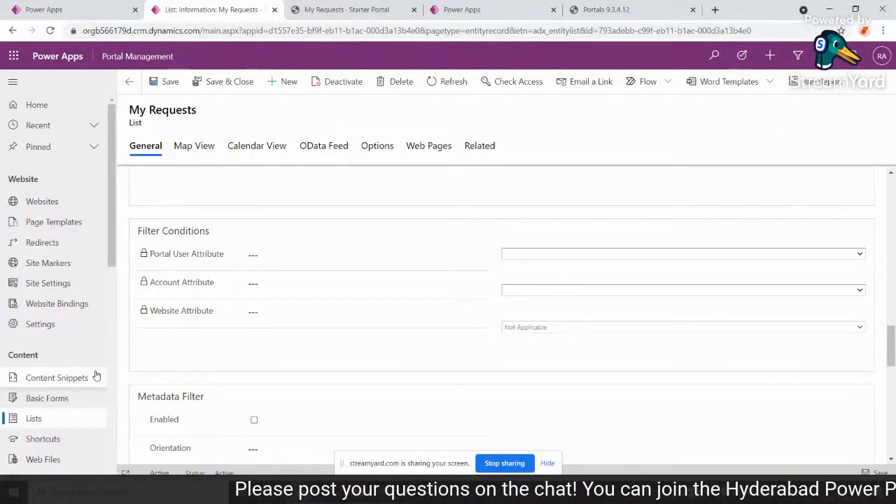
pyautogui.click(346, 9)
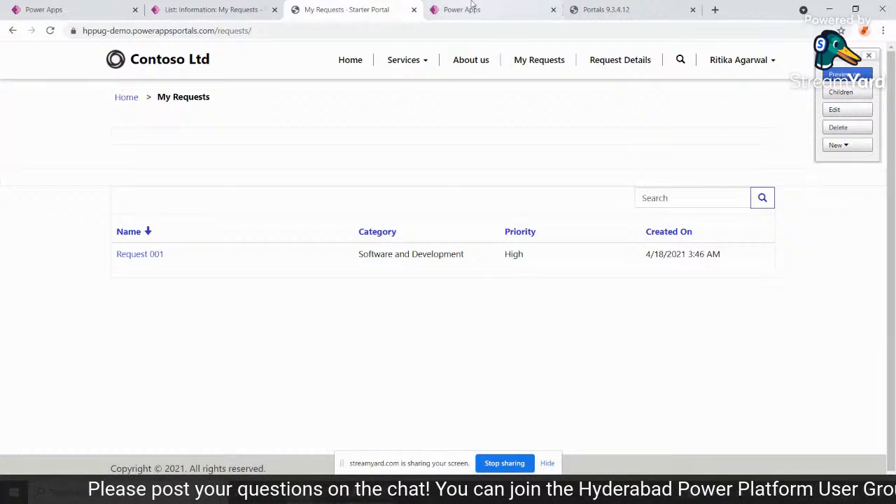
pyautogui.click(471, 8)
pyautogui.click(616, 7)
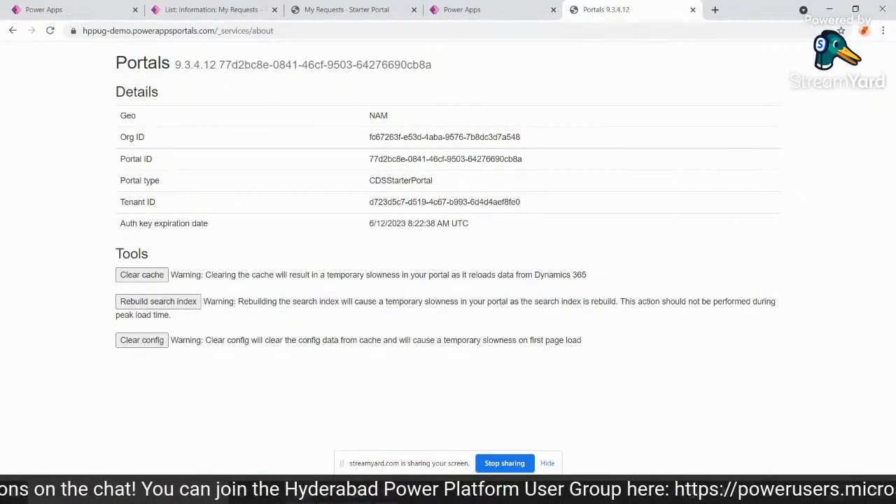
# Switch to PowerPoint, present PPUG-June.pptx from the "Let's see it in Action" slide to the Thank You slide, and end the screen sharing.
pyautogui.moveTo(329, 499)
pyautogui.click(355, 498)
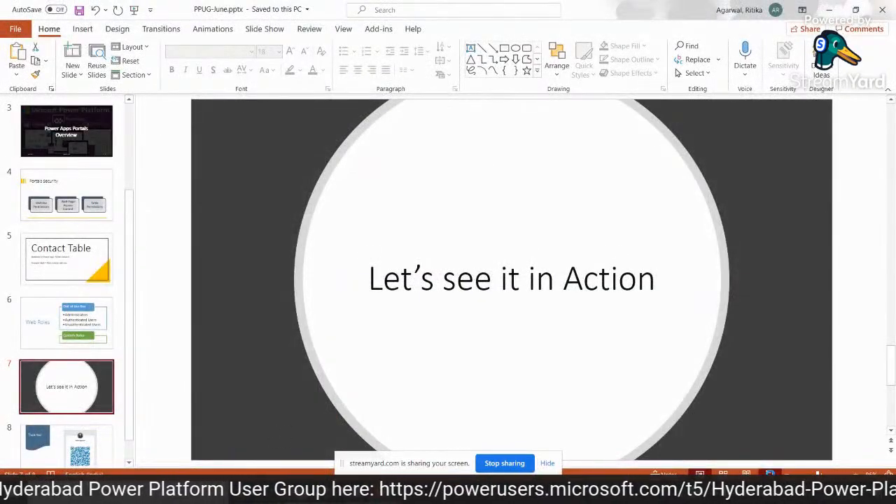
pyautogui.hotkey('shift', 'F5')
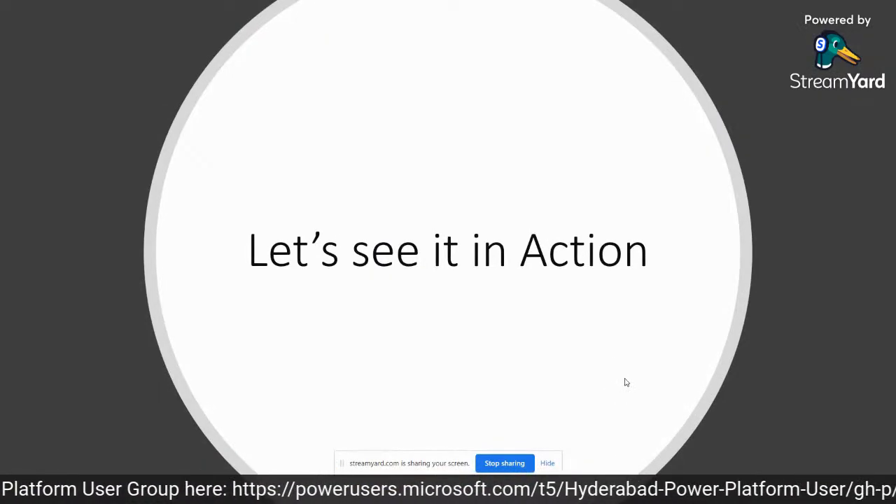
pyautogui.click(627, 382)
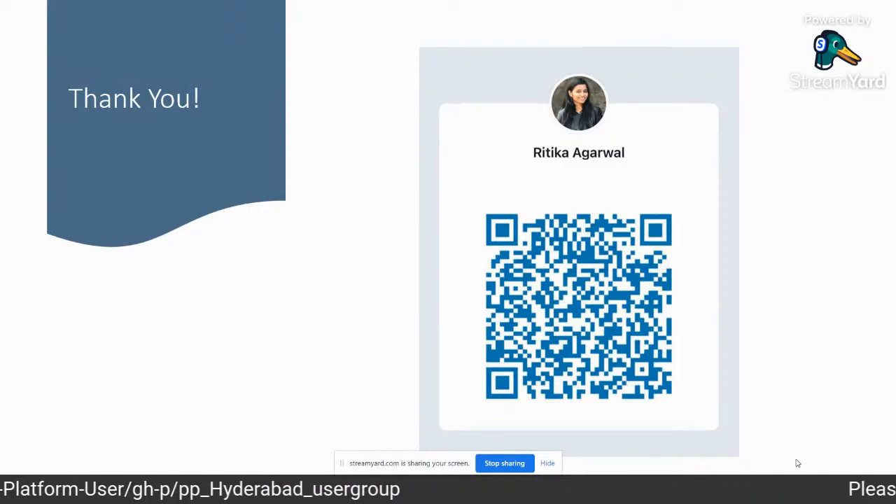
pyautogui.click(496, 465)
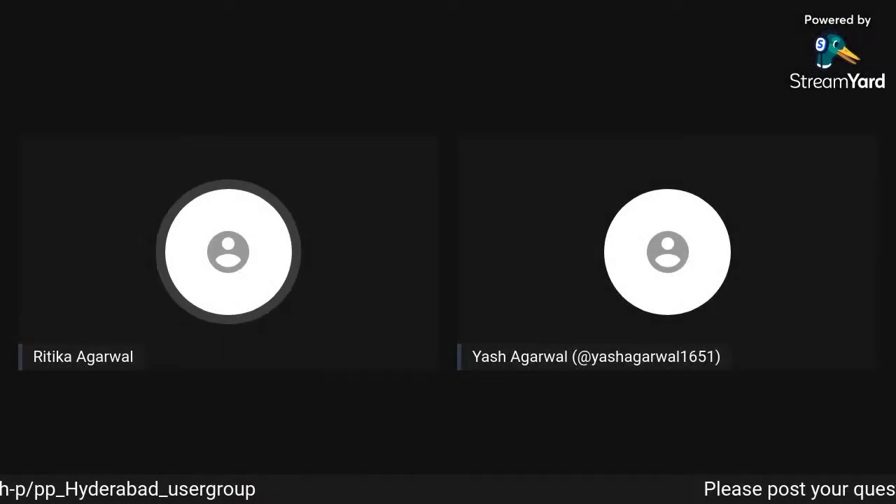